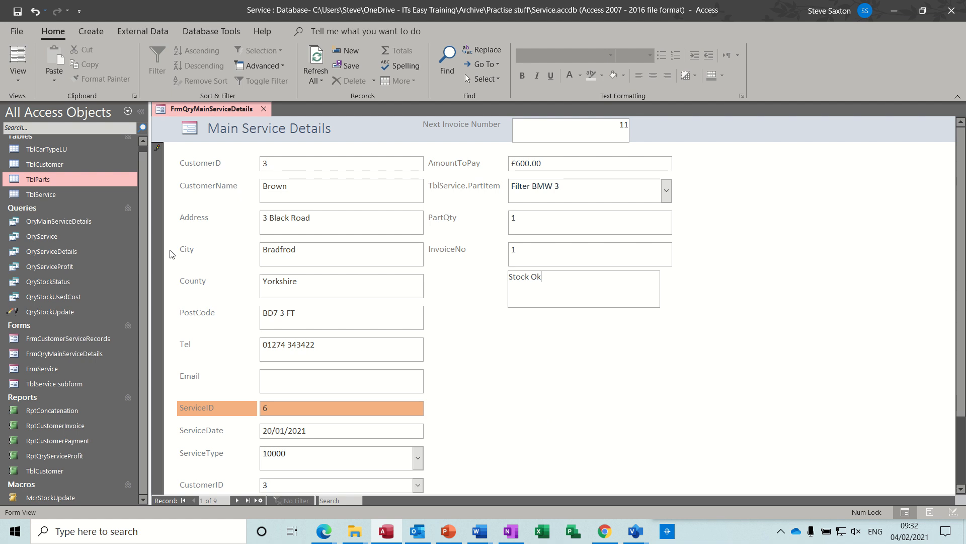
Step: Examine the joined tables of QryMainServiceDetails in Design View with TblParts moved clear of the others, and close the query without saving
left_click(72, 221)
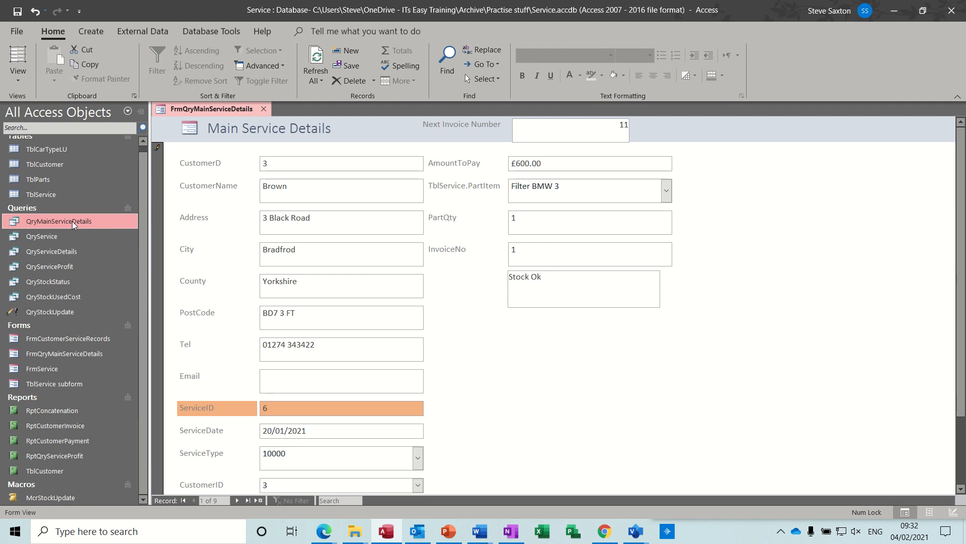
right_click(72, 221)
left_click(97, 249)
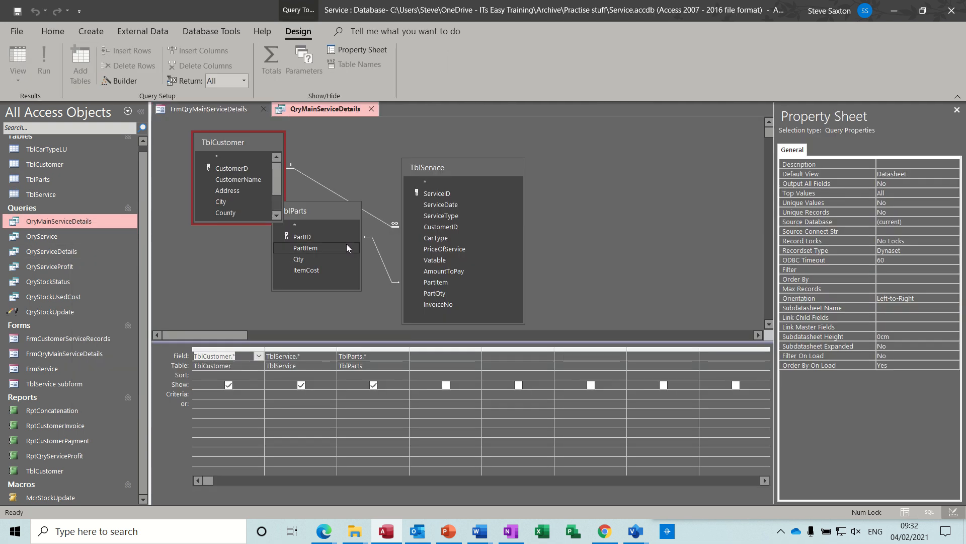
mouse_move(336, 211)
left_mouse_down()
mouse_move(491, 216)
mouse_move(637, 177)
left_mouse_up()
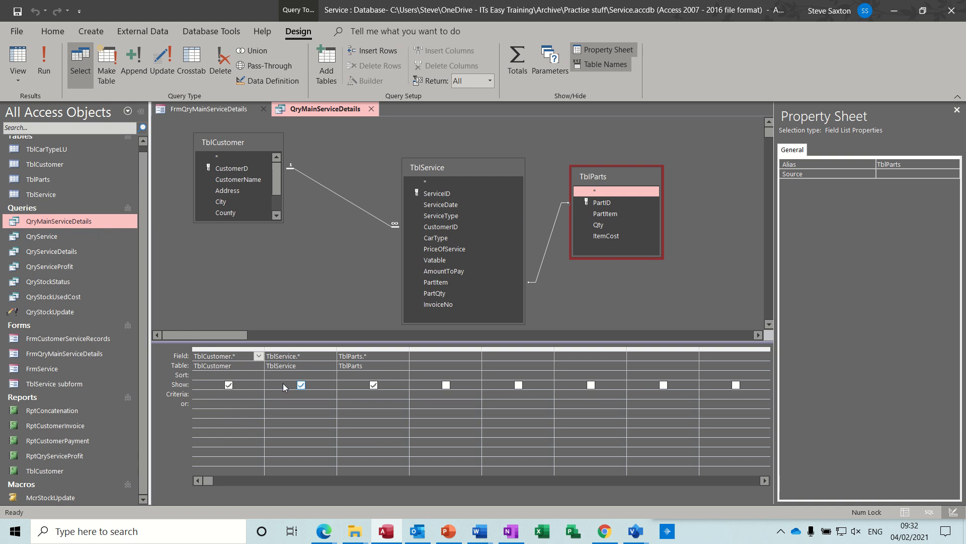
left_click(371, 109)
left_click(482, 301)
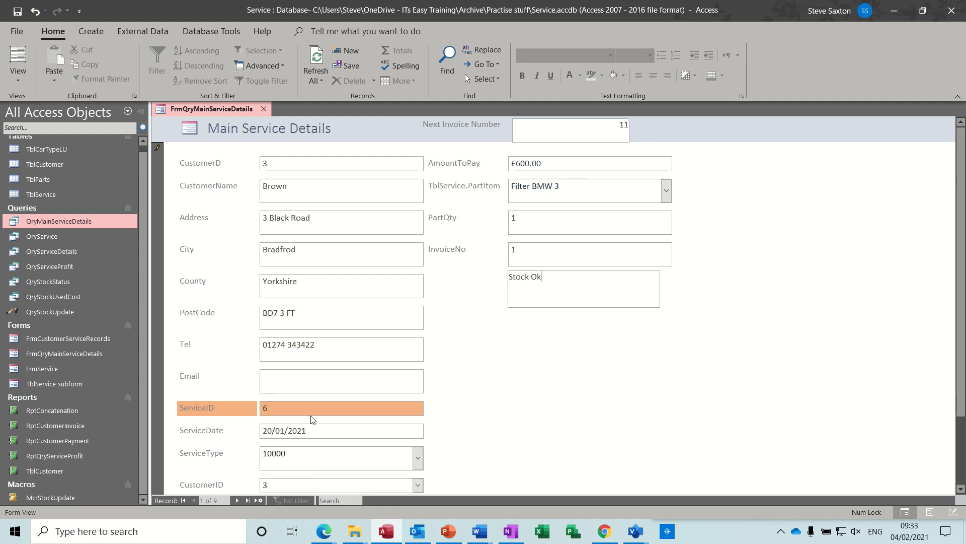
Step: Start a new record in the Main Service Details form, entering the customer's name and a ServiceDate of 04/02/2021
double_click(237, 500)
left_click(235, 501)
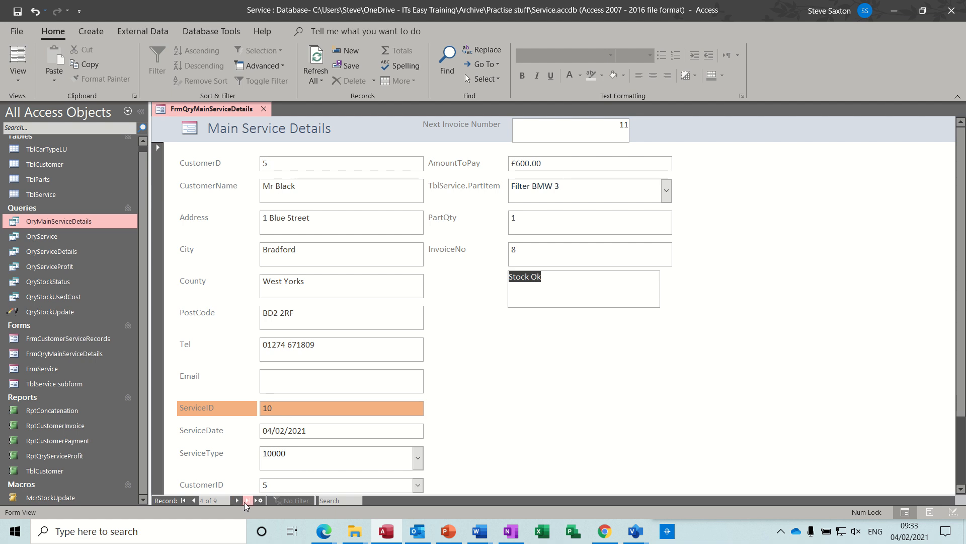
left_click(260, 500)
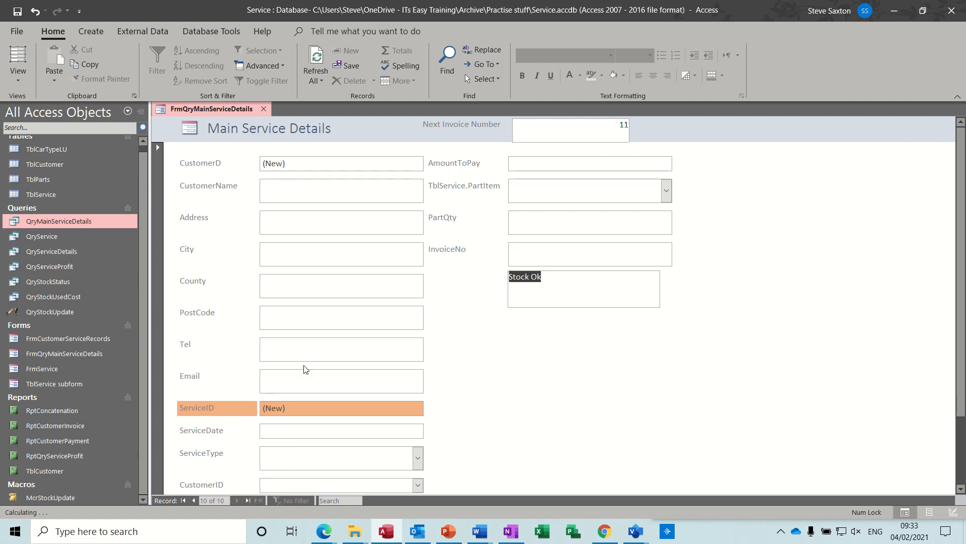
left_click(303, 191)
type("M")
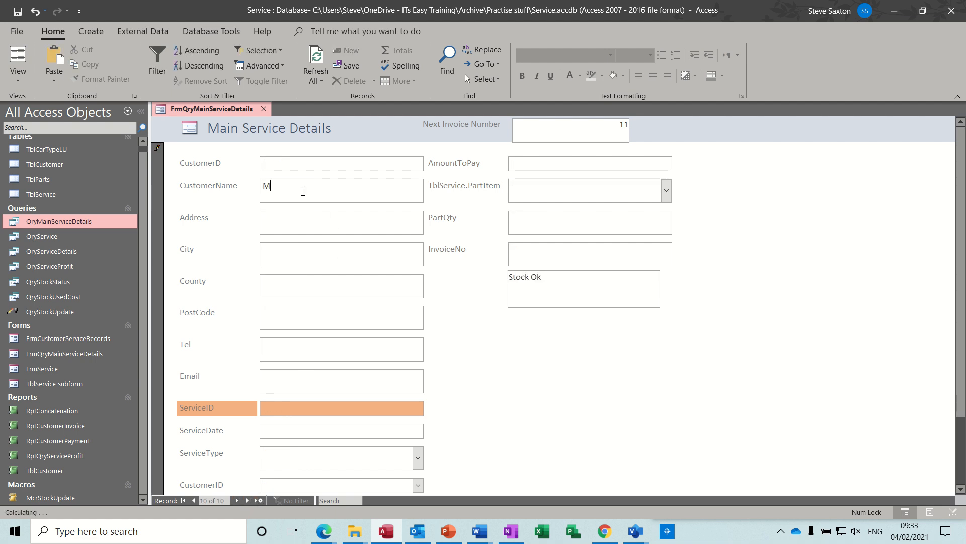
type("r Blue")
left_click(265, 430)
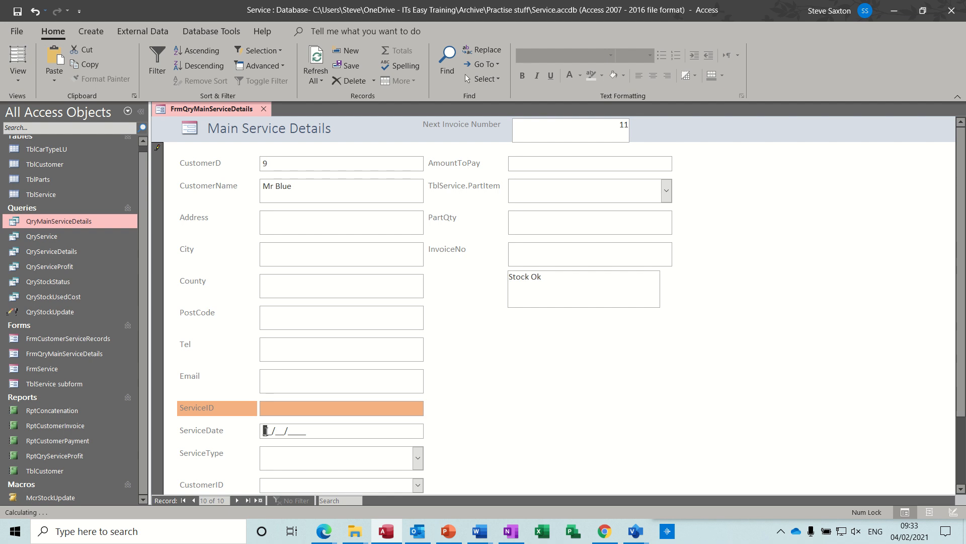
type("04022021")
Step: Set the new record's ServiceType to 10000 and its CarType to BMW 3
left_click(269, 452)
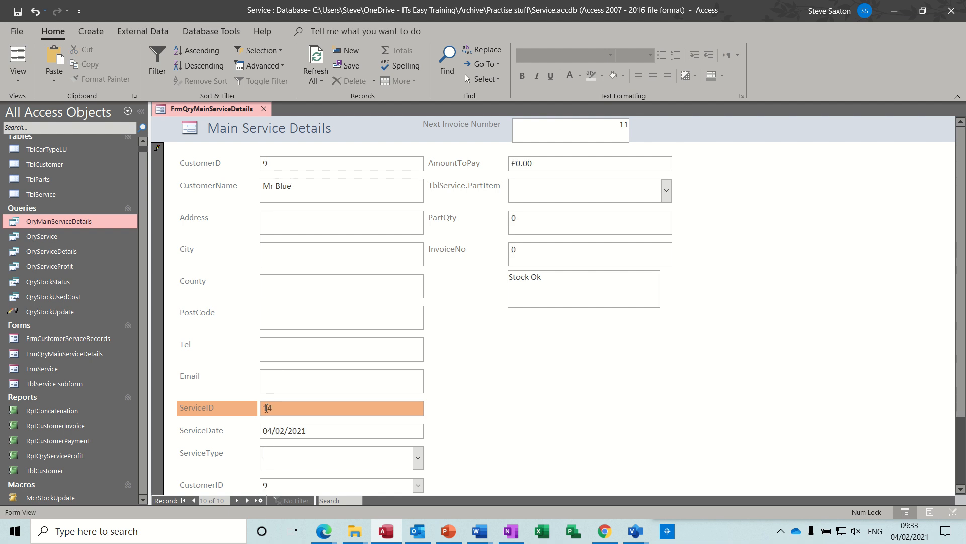
left_click(419, 466)
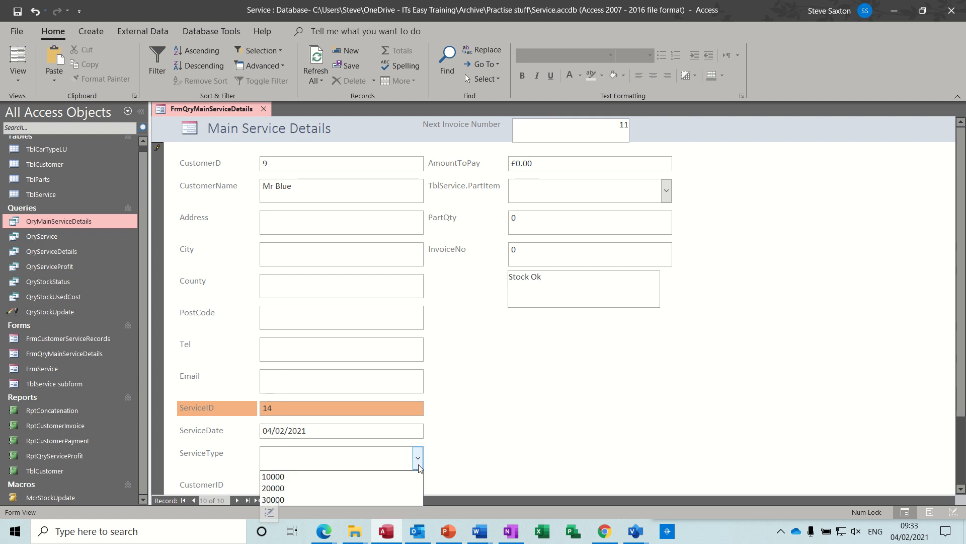
left_click(397, 476)
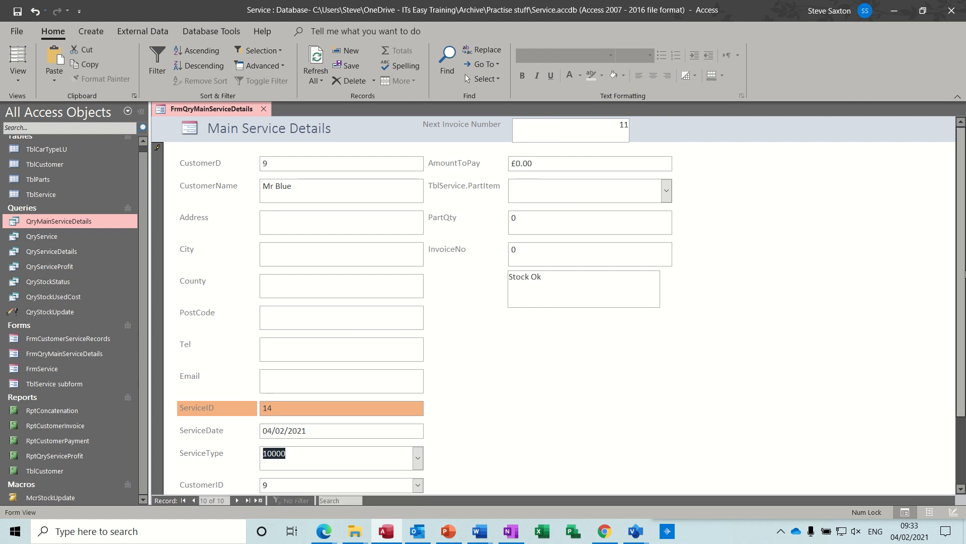
scroll(964, 274, "down", 3)
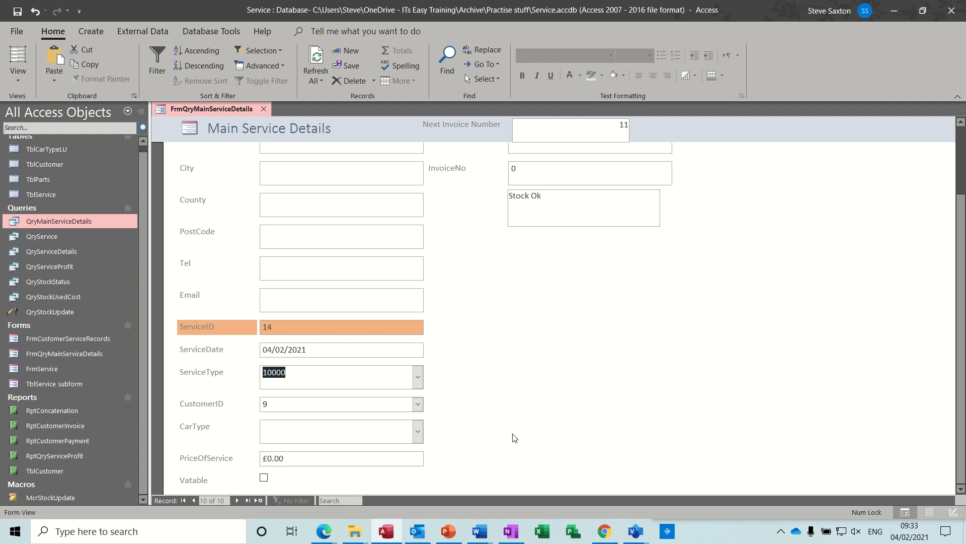
left_click(418, 432)
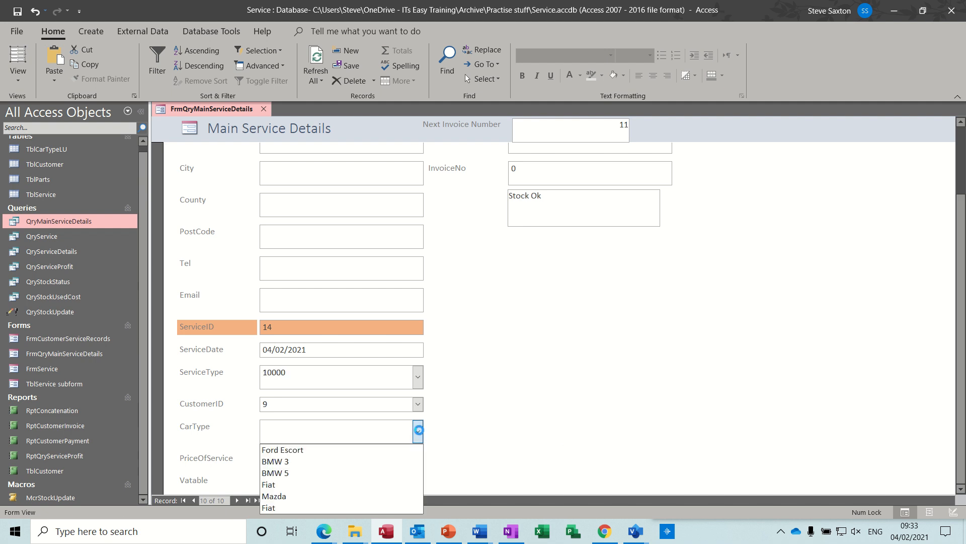
left_click(390, 461)
Step: Set the PriceOfService to 500 and mark the service as Vatable
key("Tab")
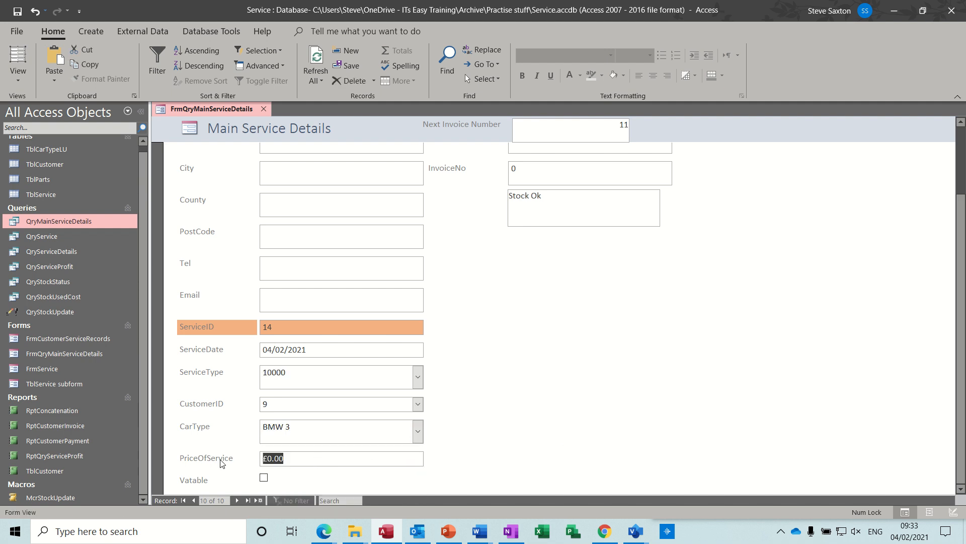
type("500")
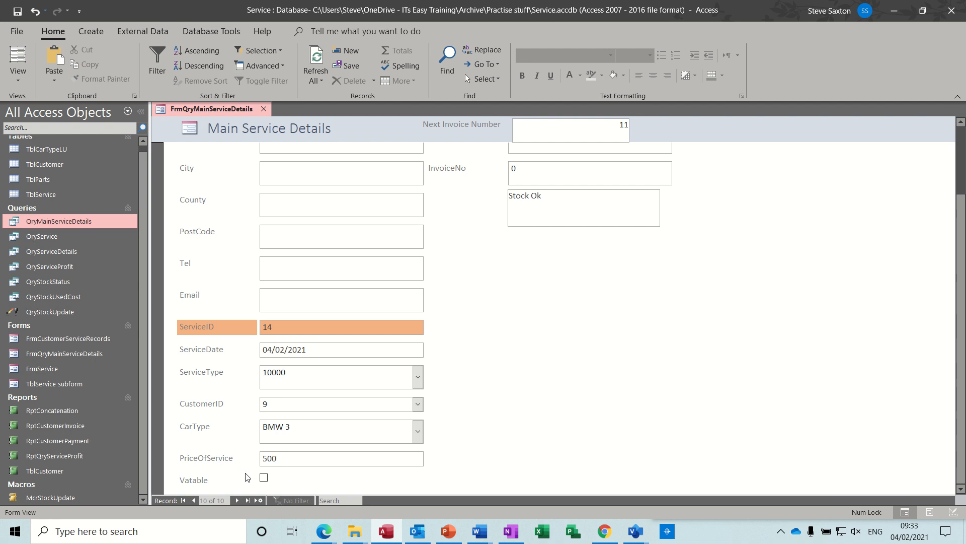
left_click(264, 477)
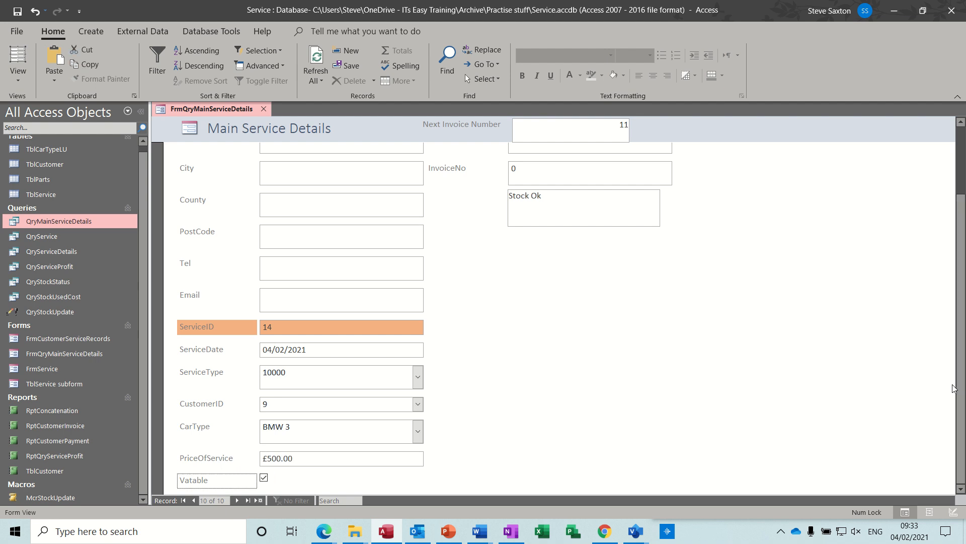
Step: Choose Filter BMW 3 as the service's part item and set its PartQty to 1
left_click_drag(960, 394, 960, 327)
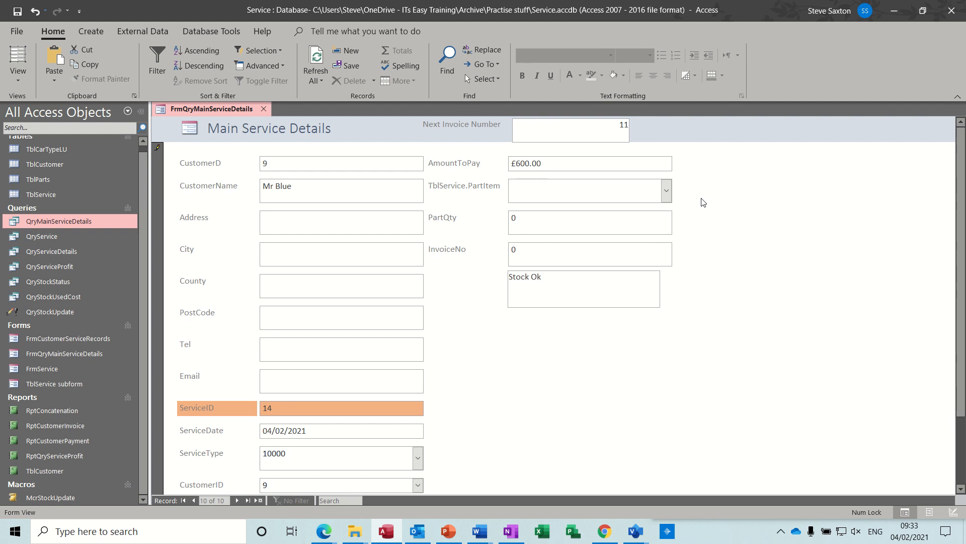
left_click(667, 193)
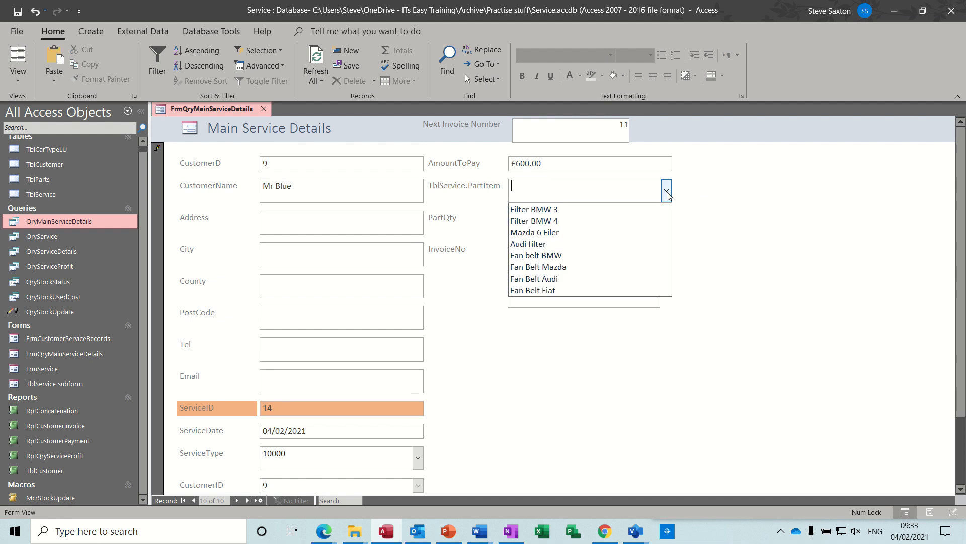
left_click(642, 210)
left_click_drag(554, 218, 493, 219)
type("1")
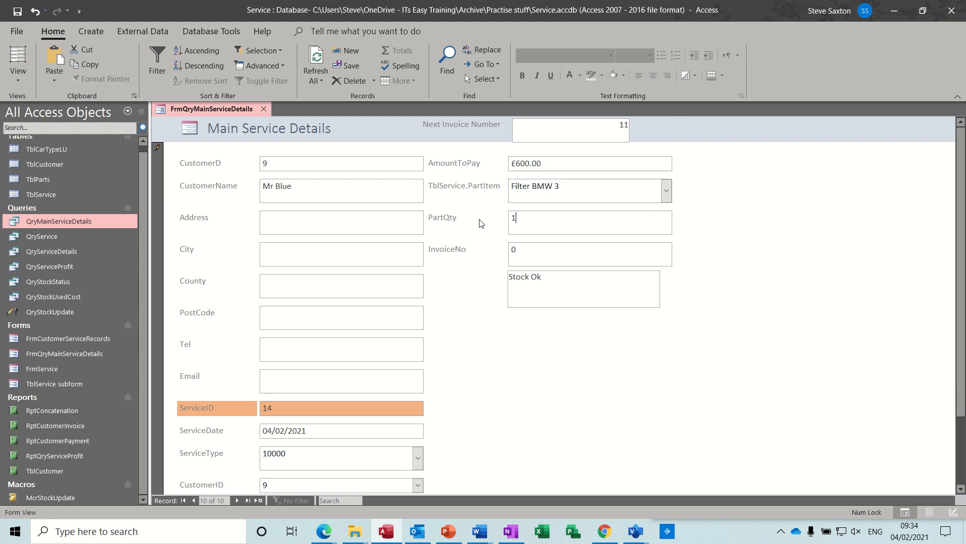
Step: Fill in InvoiceNo with the next invoice number given in the form header, and decline running the update query
key("Tab")
type("11")
left_click(528, 222)
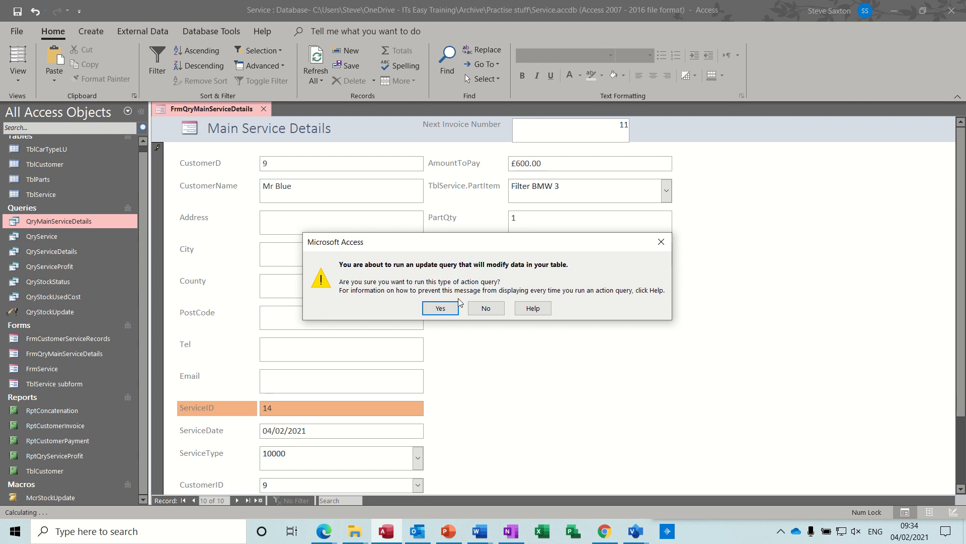
left_click(486, 309)
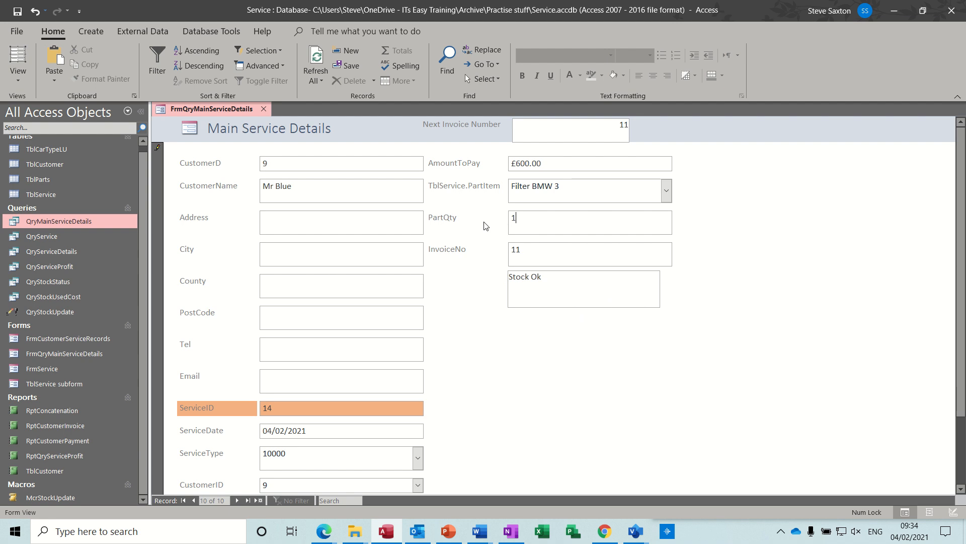
Step: Check the stock quantity of Filter BMW 3 in the TblParts table and close the table
double_click(61, 180)
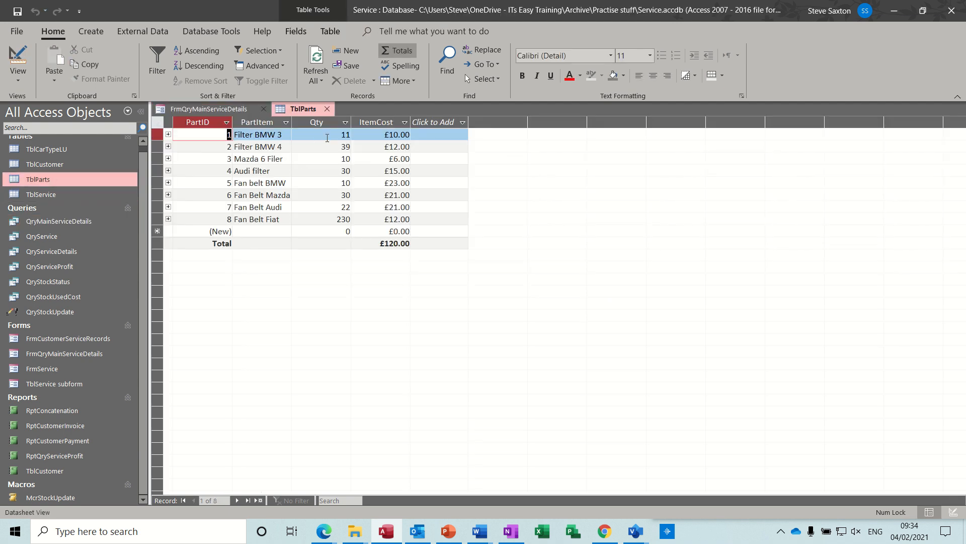
left_click(328, 109)
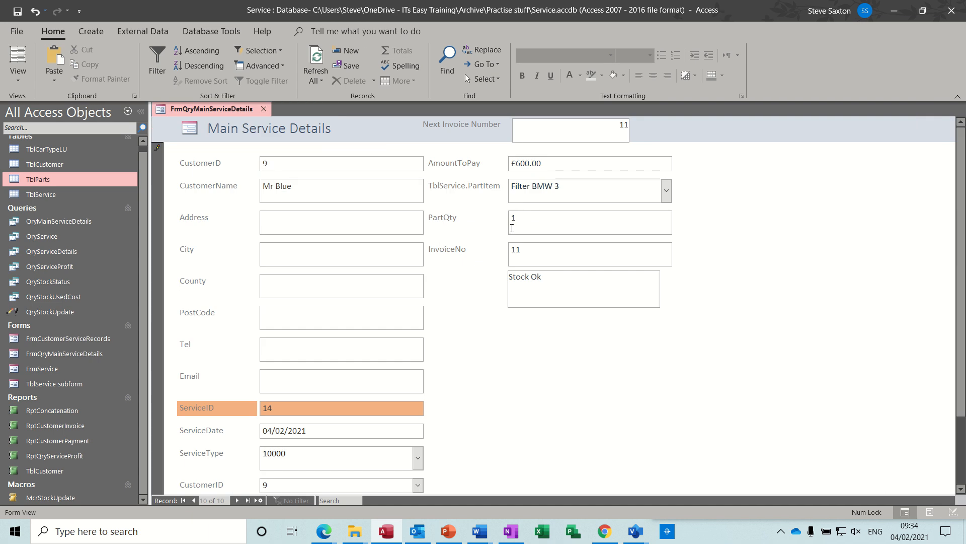
Step: Test the form's stock check with a PartQty of 111, and reset the quantity to 1 without running the update query
left_click(532, 222)
type("11")
key("Tab")
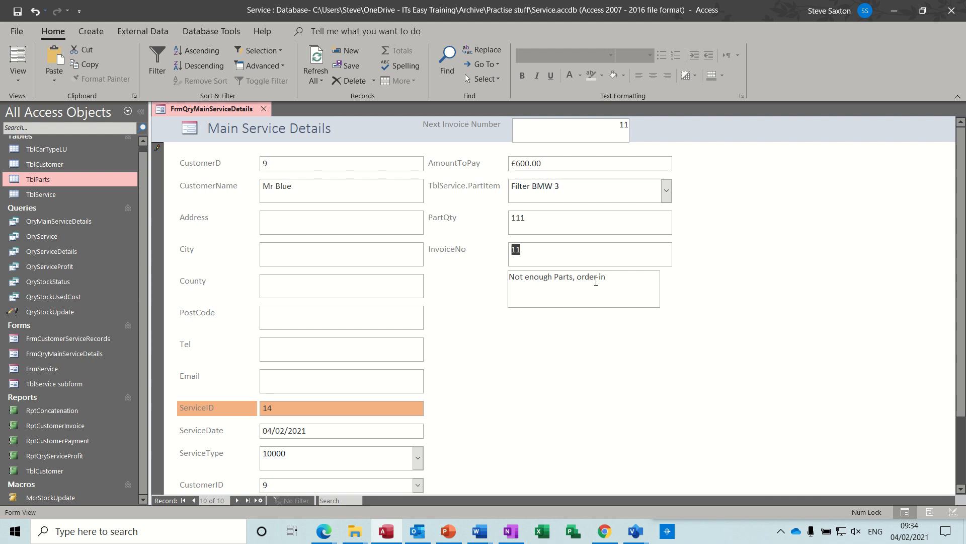
left_click(533, 223)
left_click(493, 306)
key("BackSpace")
key("BackSpace")
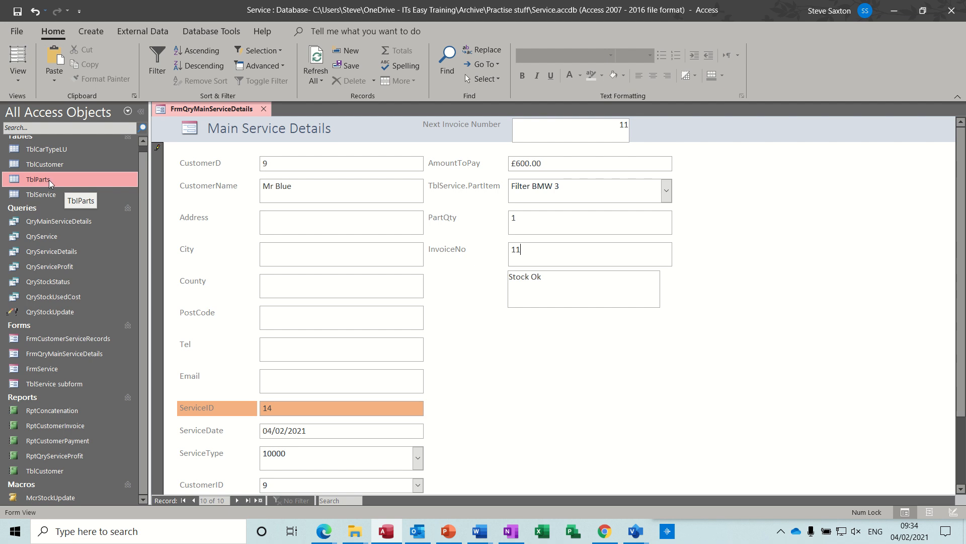
Step: Close the service details form without running the update query, and open the TblParts table in Design View
left_click(264, 108)
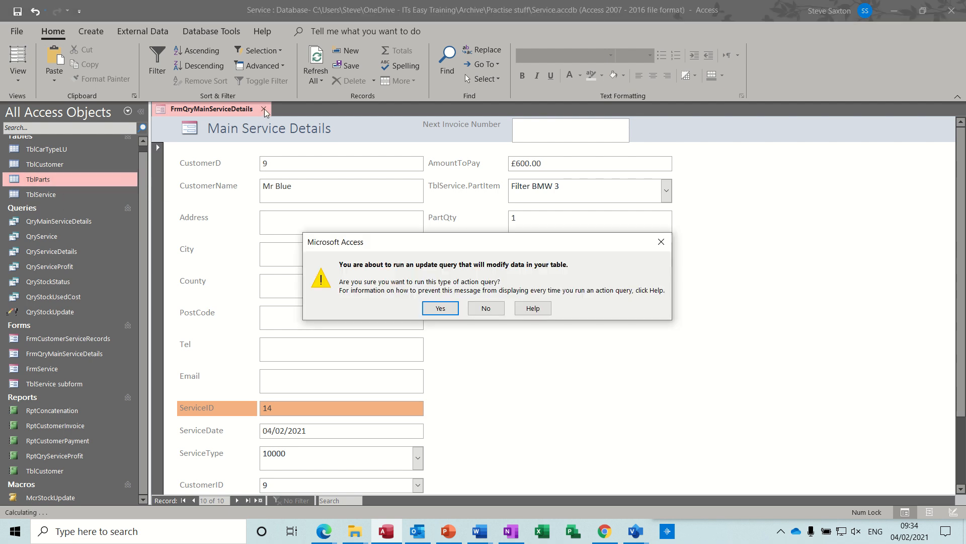
left_click(484, 309)
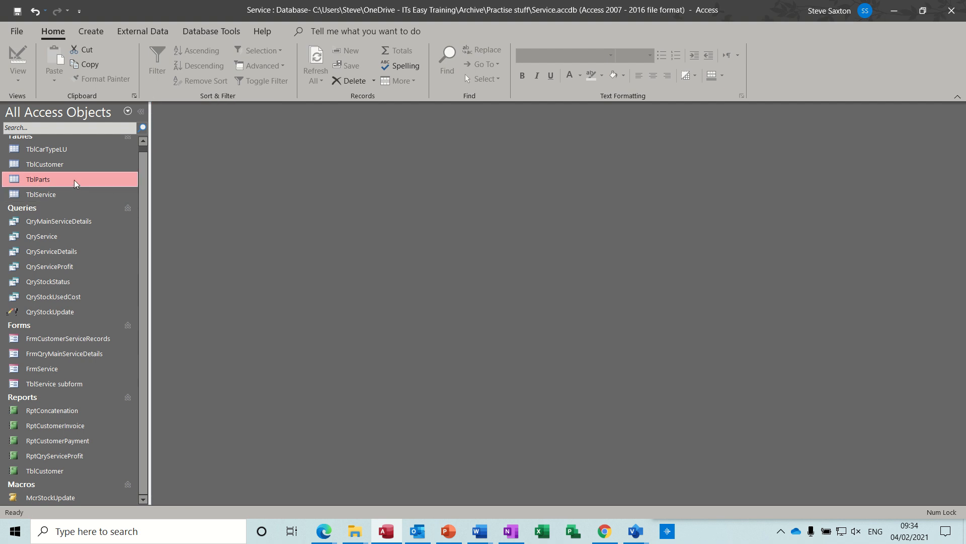
right_click(74, 180)
left_click(106, 208)
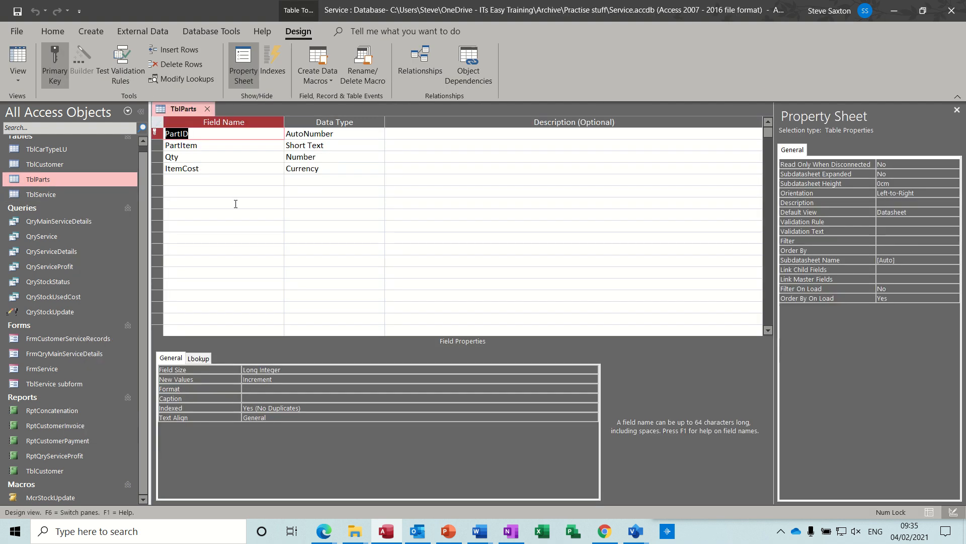
Step: Add a field named StockStatus with the Calculated data type below ItemCost in TblParts
left_click(203, 180)
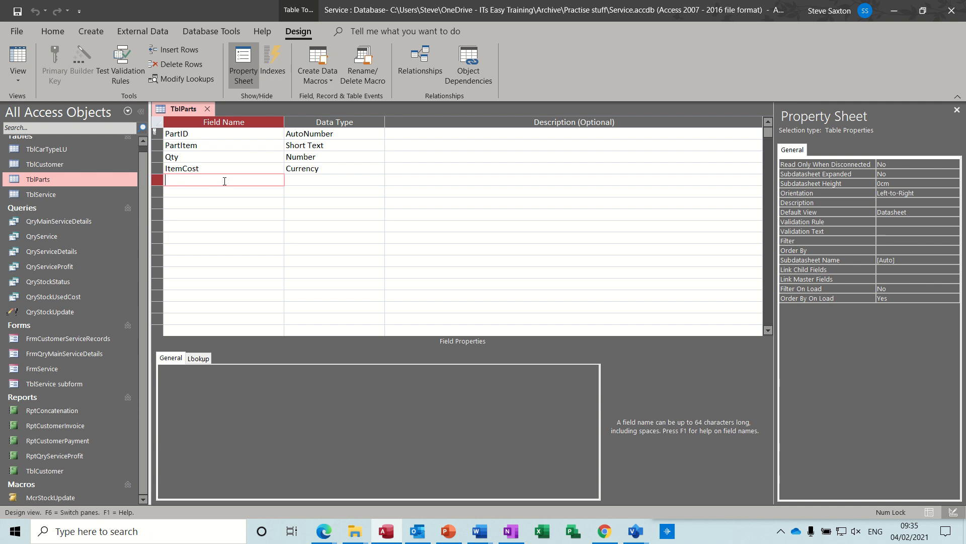
type("StockStatus")
key("Tab")
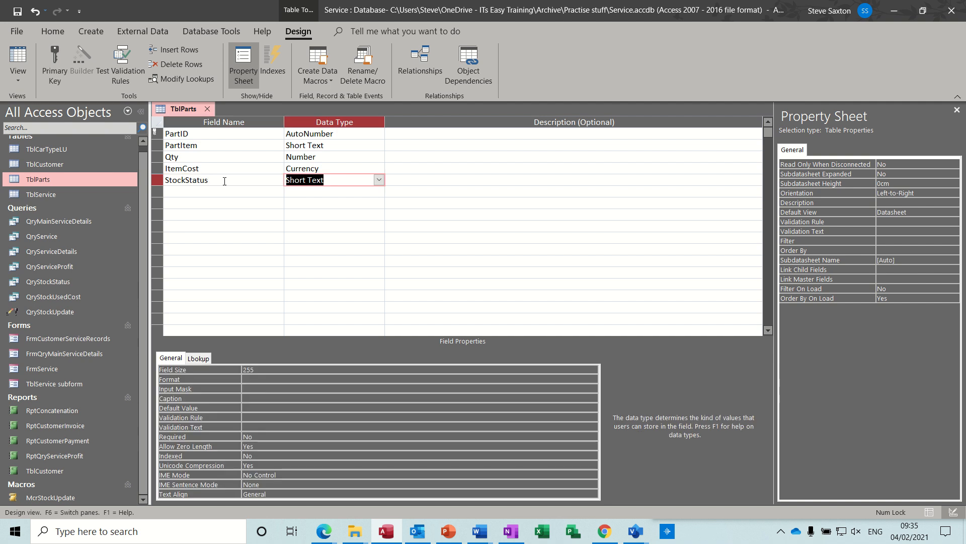
type("calculated")
key("Return")
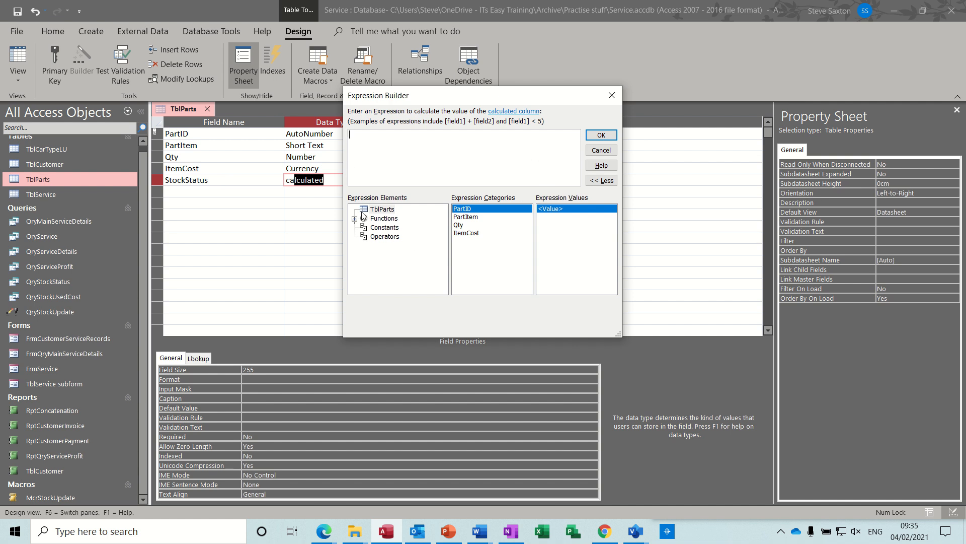
Step: Set the StockStatus expression to IIf([Qty]<=5,"Reorder Stock","Stock OK"), save TblParts and view it as a datasheet
double_click(459, 225)
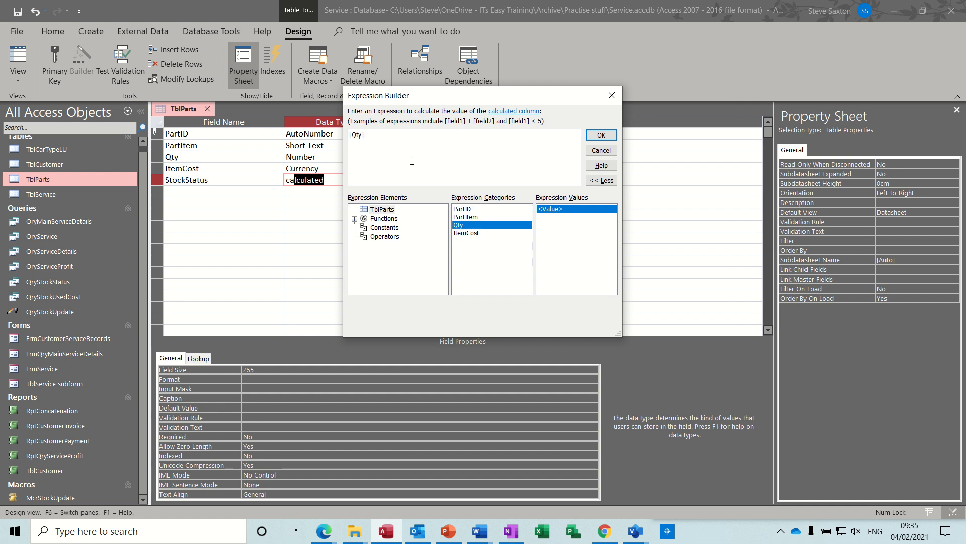
left_click(350, 136)
type("iif([Qty] <")
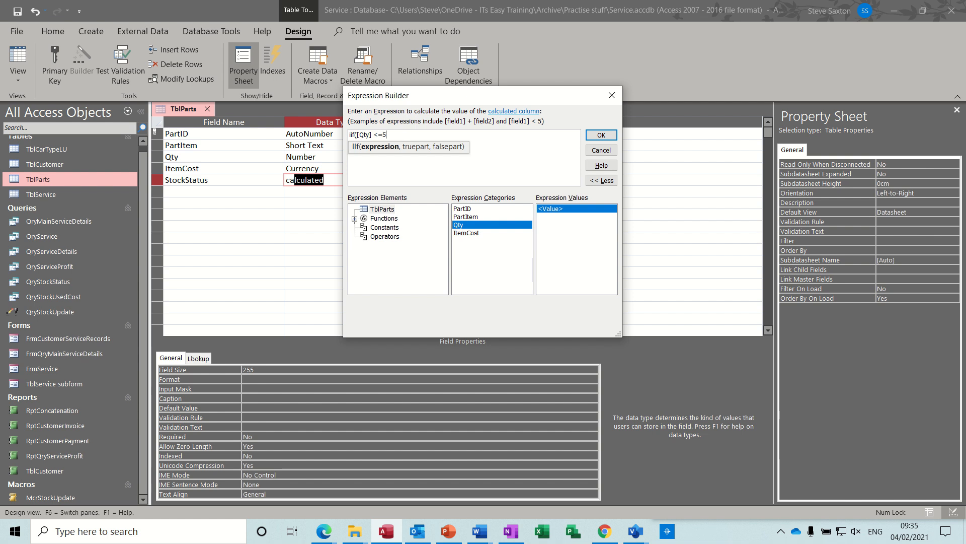
type("=5,\"Reordr Stoc")
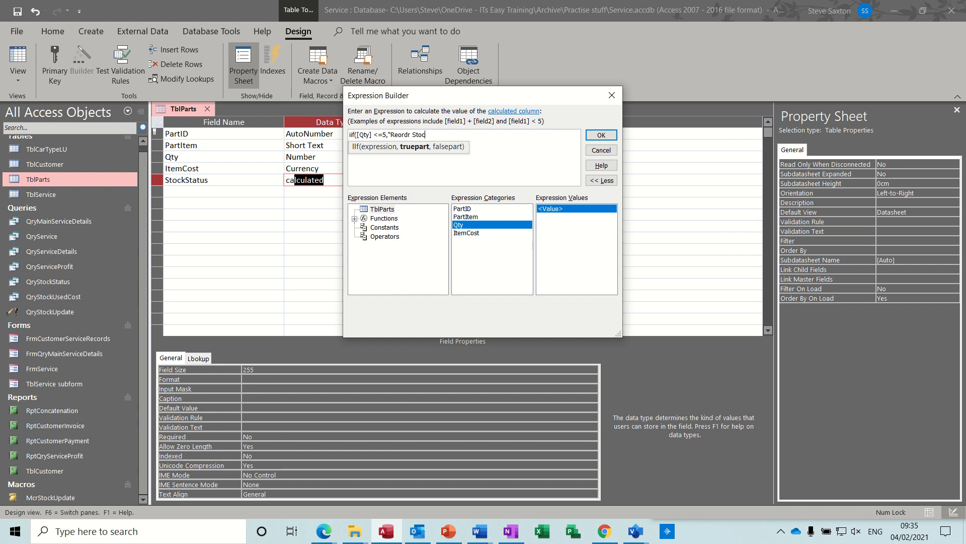
type("k\",\"")
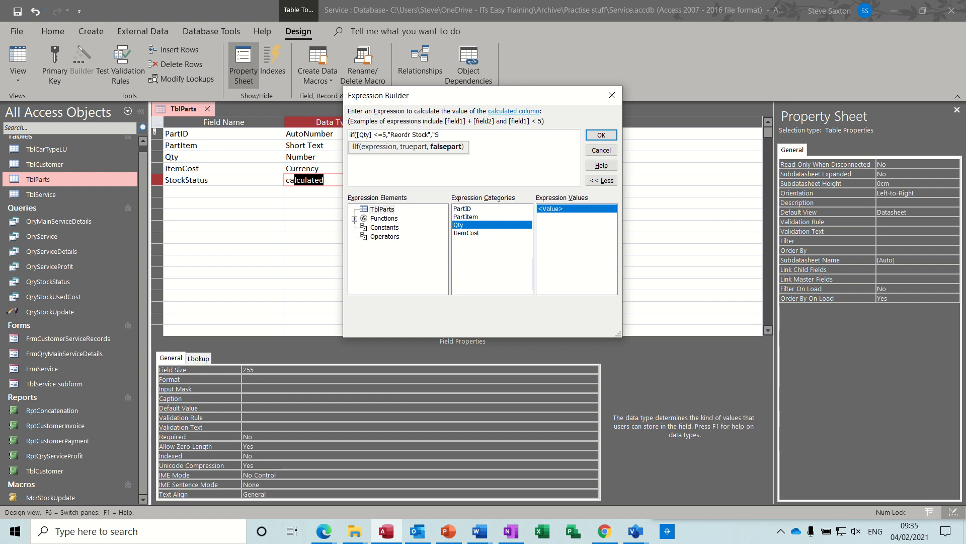
type("Stock OK\")")
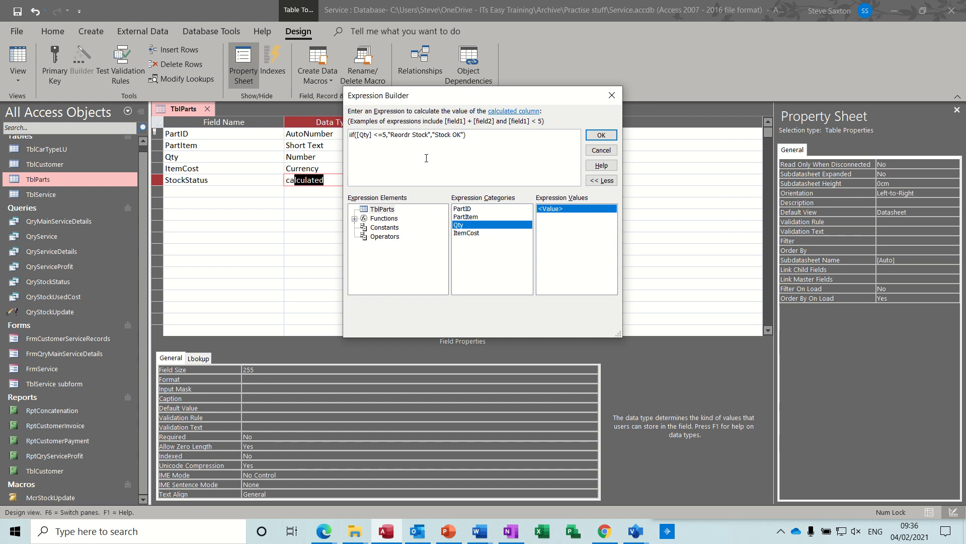
type("e")
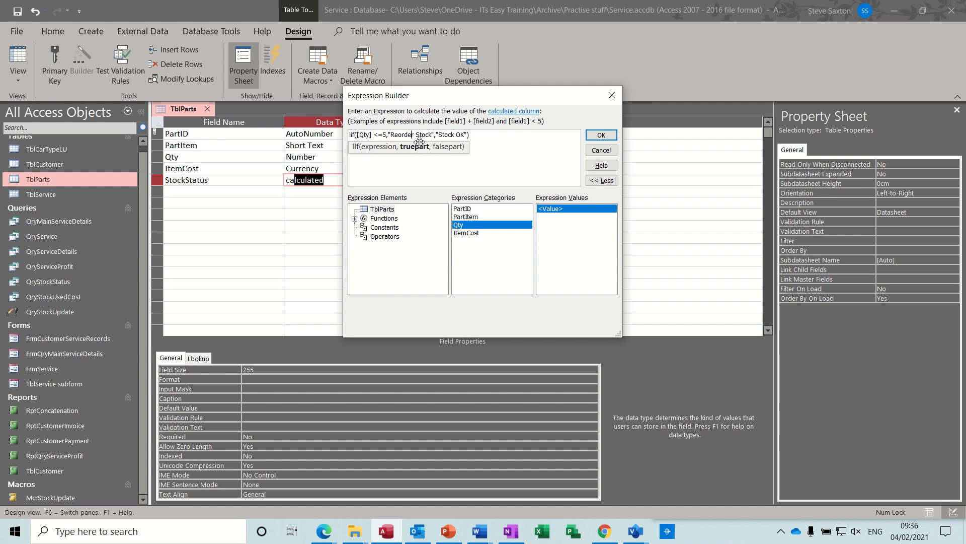
left_click(600, 135)
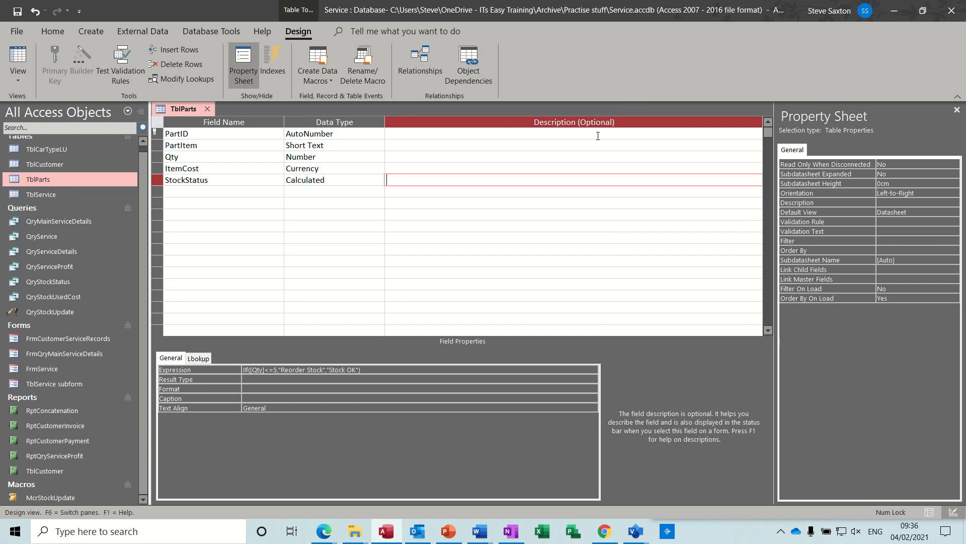
left_click(18, 60)
left_click(464, 304)
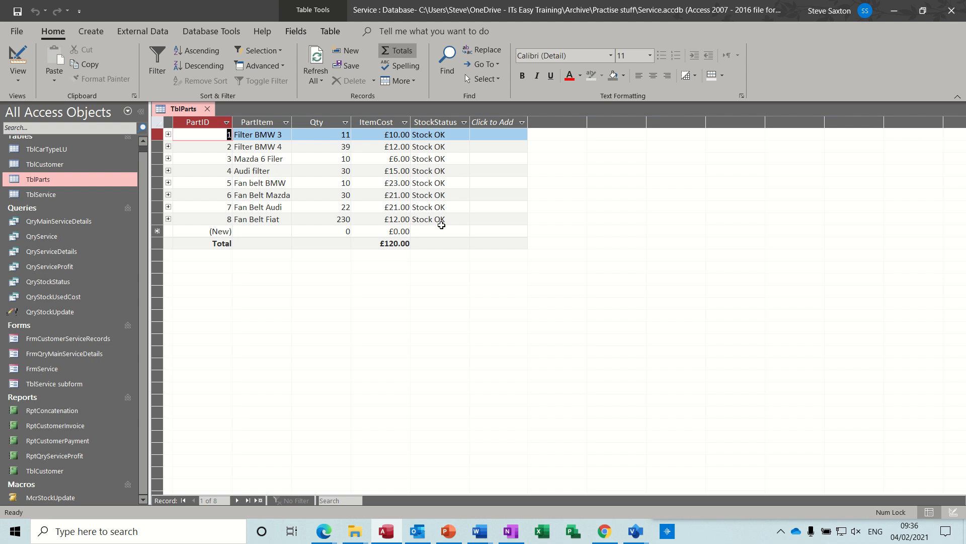
Step: Test the StockStatus calculation by setting the Qty of Filter BMW 3 to 4, and restore it to 11
double_click(335, 135)
type("4")
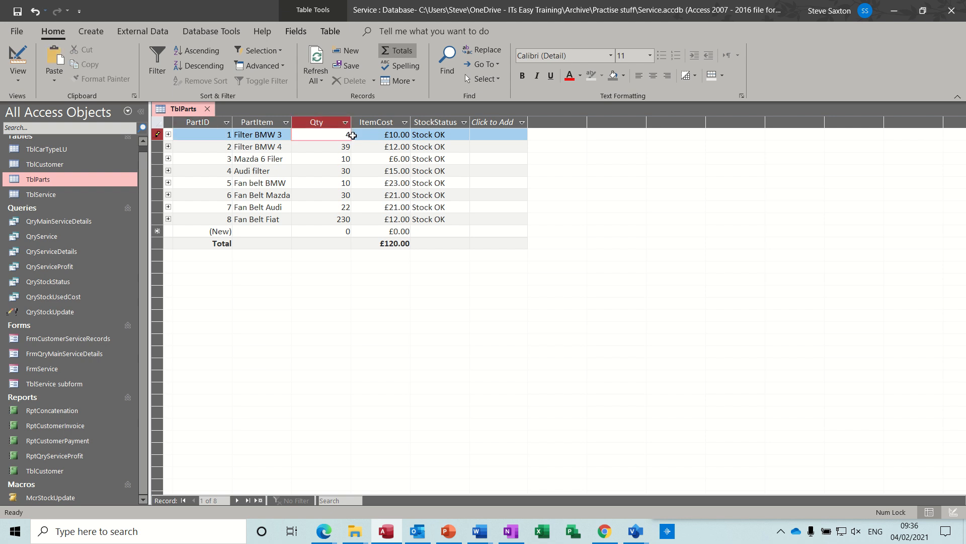
key("Tab")
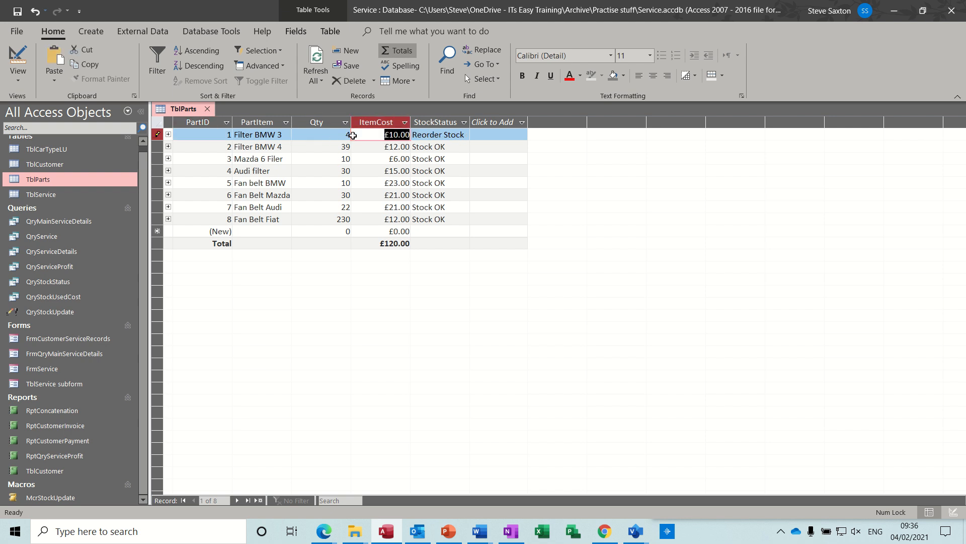
double_click(342, 135)
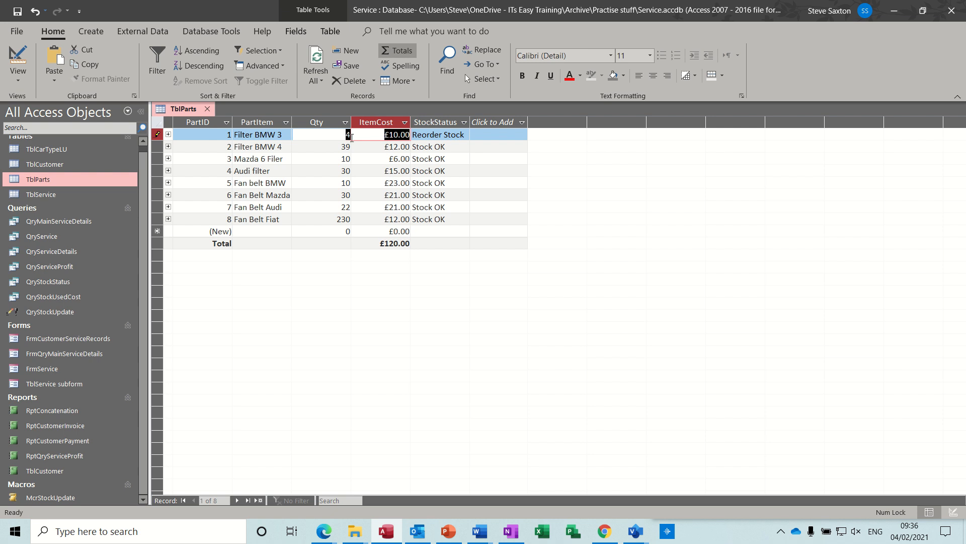
type("11")
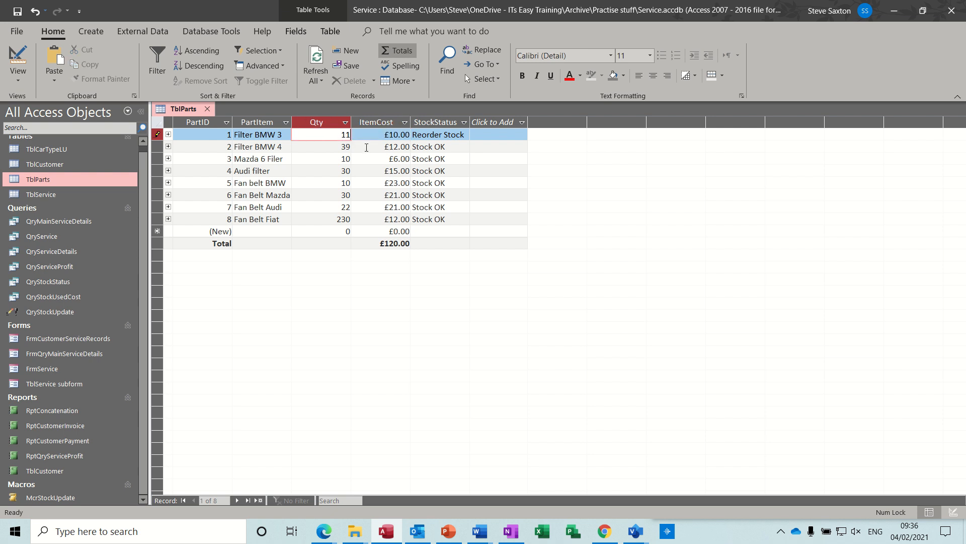
left_click(367, 148)
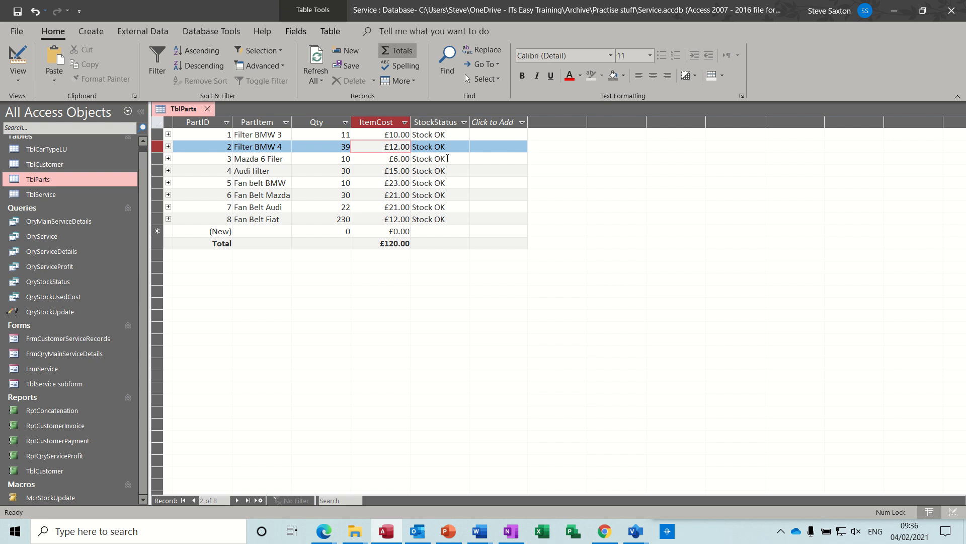
Step: Close TblParts and create a query in Design View containing the TblCustomer, TblParts and TblService tables
left_click(207, 109)
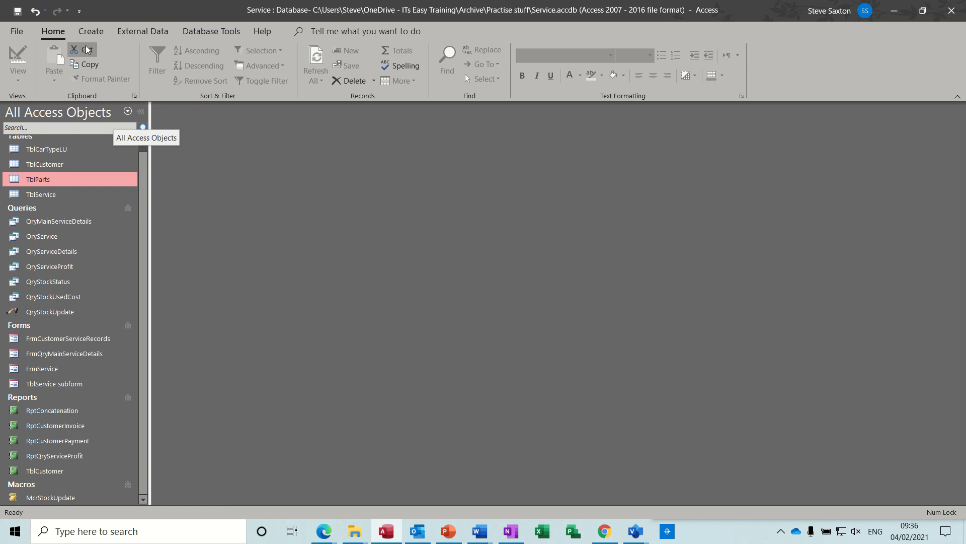
left_click(91, 33)
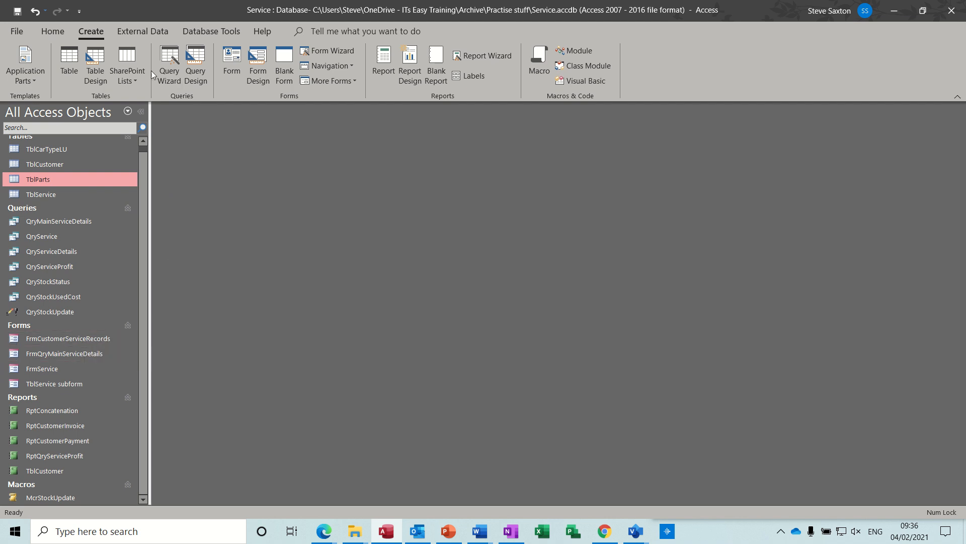
left_click(190, 61)
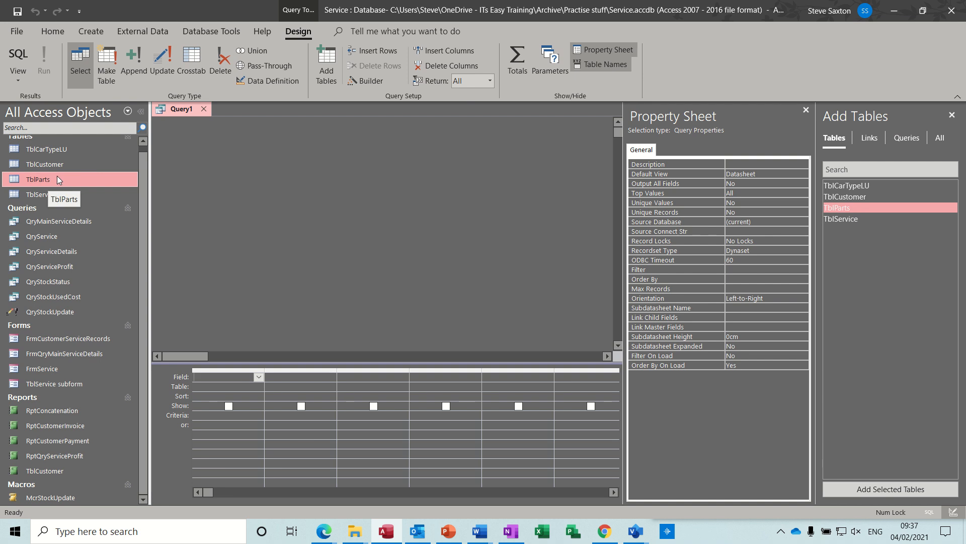
left_click_drag(52, 164, 208, 158)
left_click_drag(45, 184, 375, 172)
left_click(55, 201)
left_click_drag(55, 201, 542, 205)
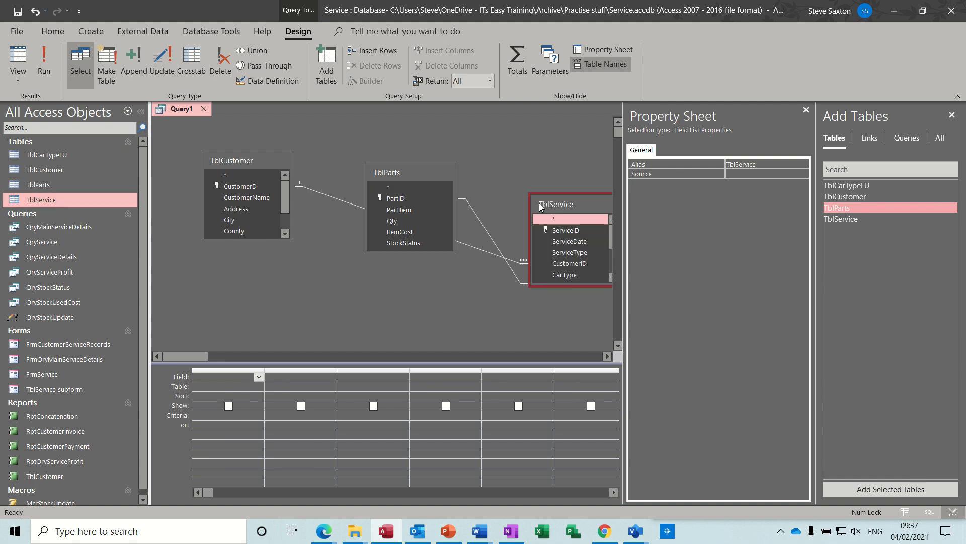
Step: Rearrange the tables in the query design so that TblService sits between TblCustomer and TblParts
left_click_drag(407, 172, 437, 129)
left_click_drag(568, 206, 363, 202)
left_click_drag(455, 129, 532, 164)
left_click_drag(387, 201, 400, 176)
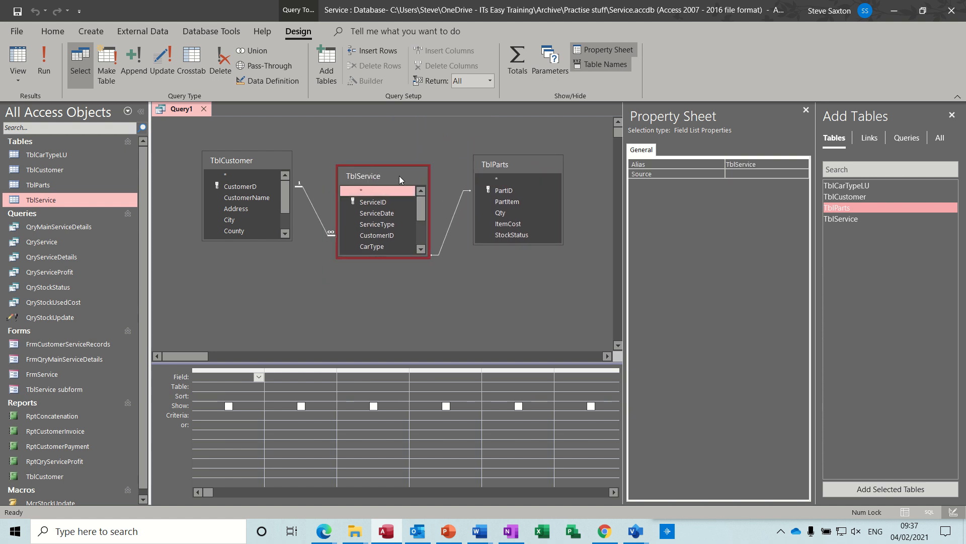
Step: Add all fields of TblCustomer, TblService and TblParts to the query and view its records
double_click(235, 177)
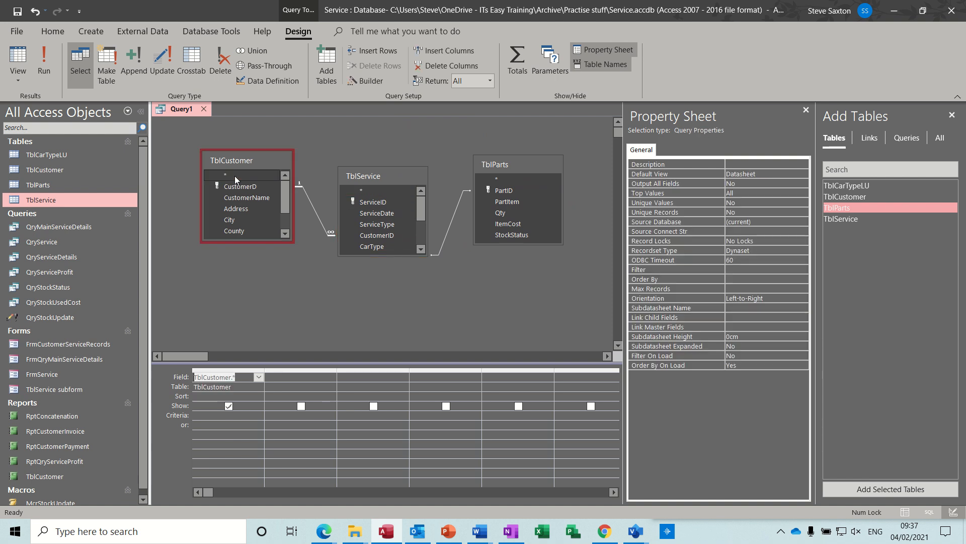
double_click(361, 190)
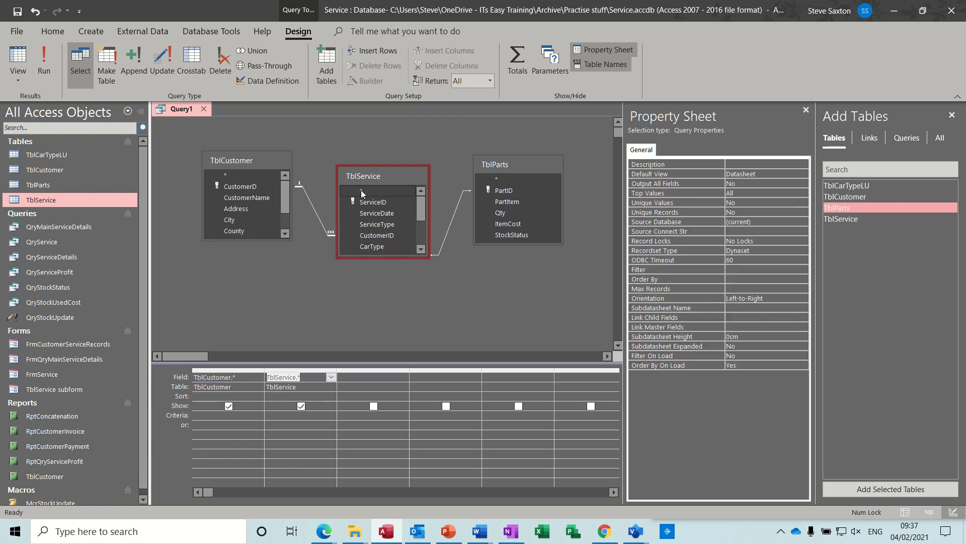
double_click(499, 179)
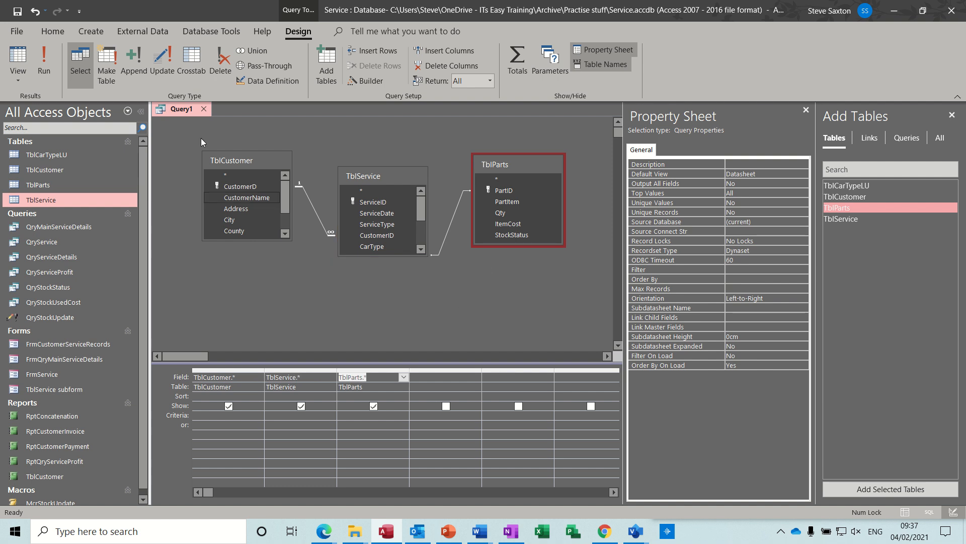
left_click(20, 63)
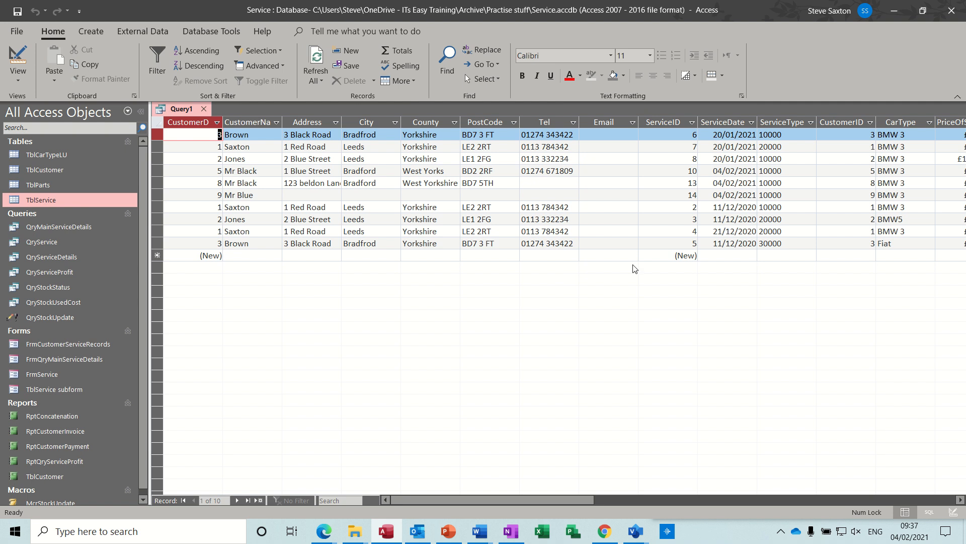
Step: Save the query as Query1 and close it
left_click(17, 11)
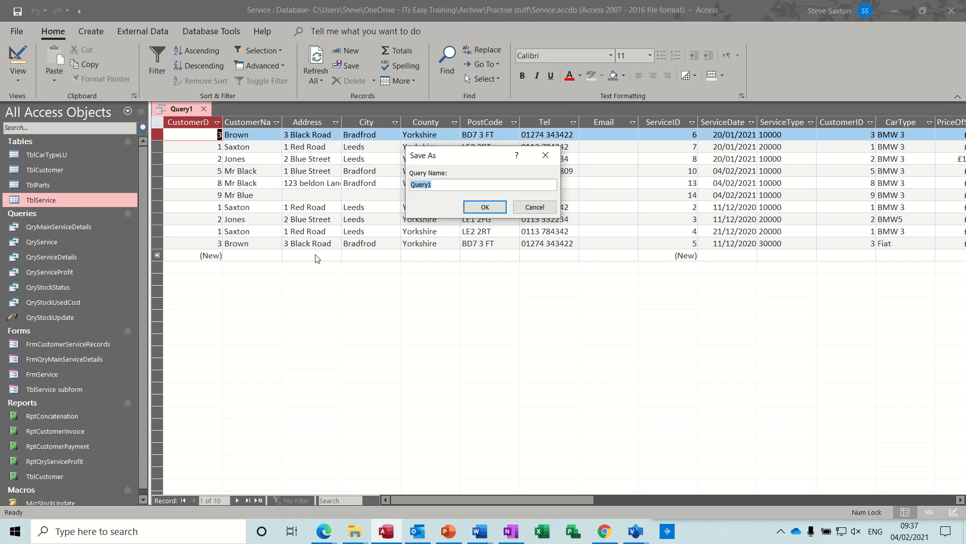
left_click(487, 208)
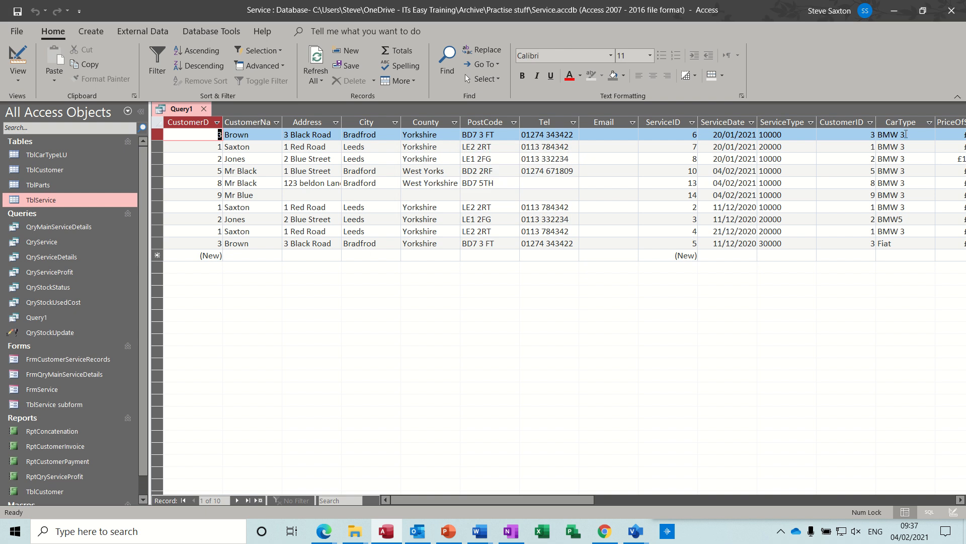
left_click(204, 108)
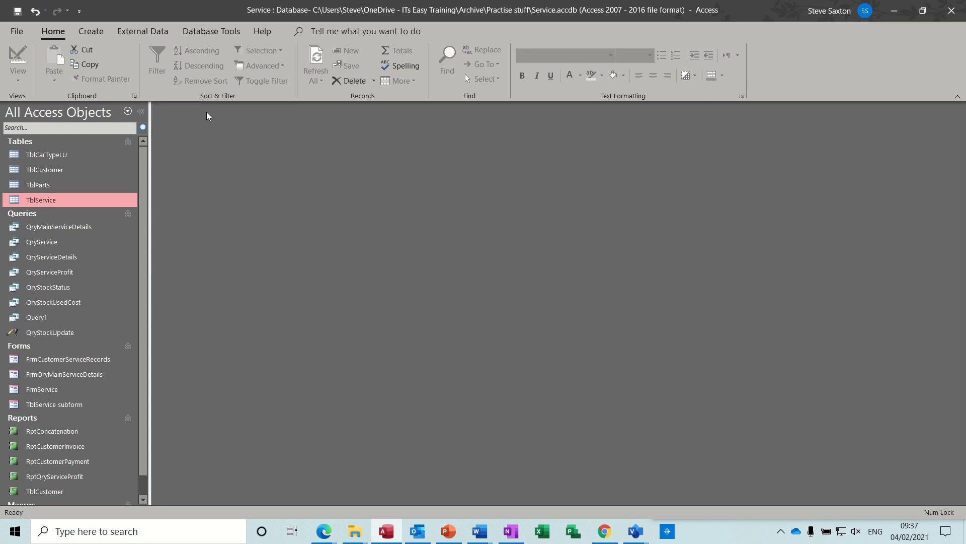
Step: Create a form based on Query1 and switch it to Design View
left_click(52, 319)
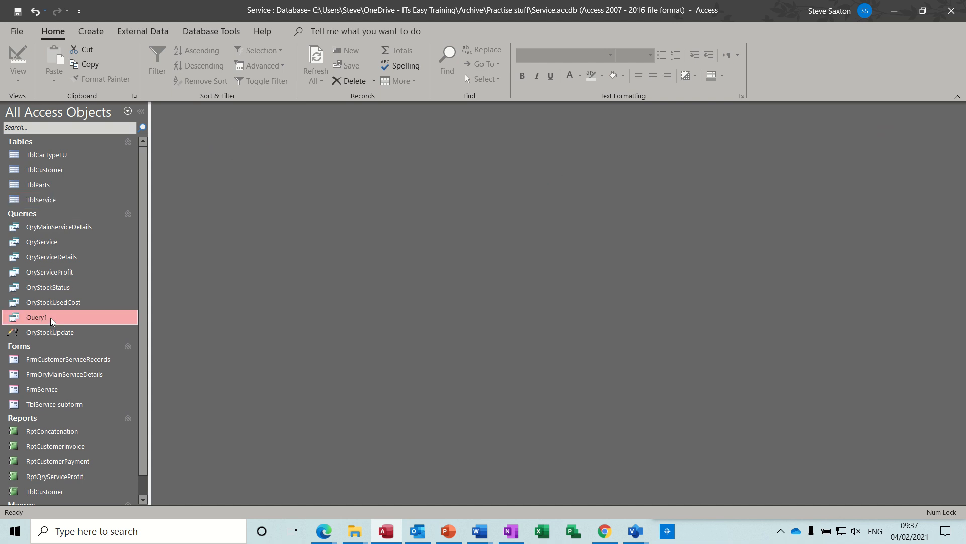
left_click(91, 32)
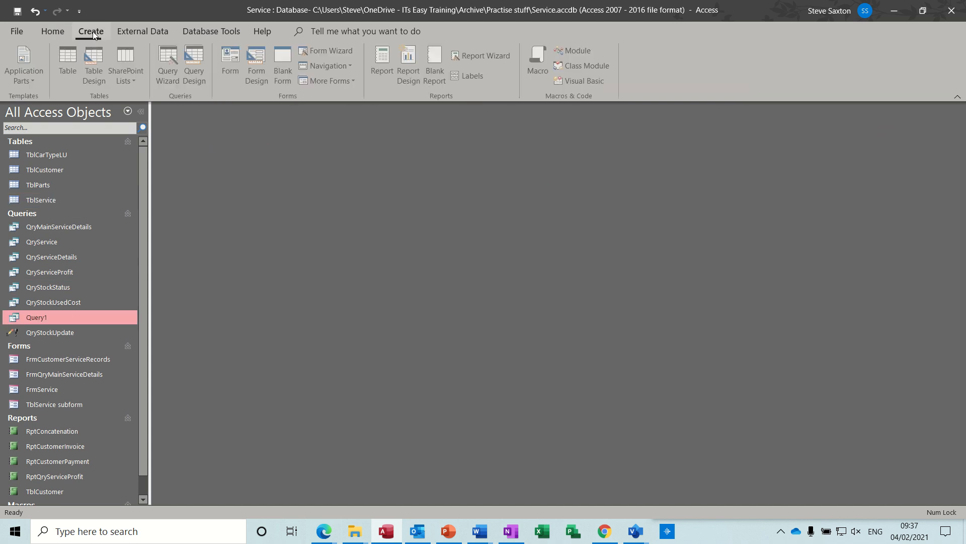
left_click(232, 61)
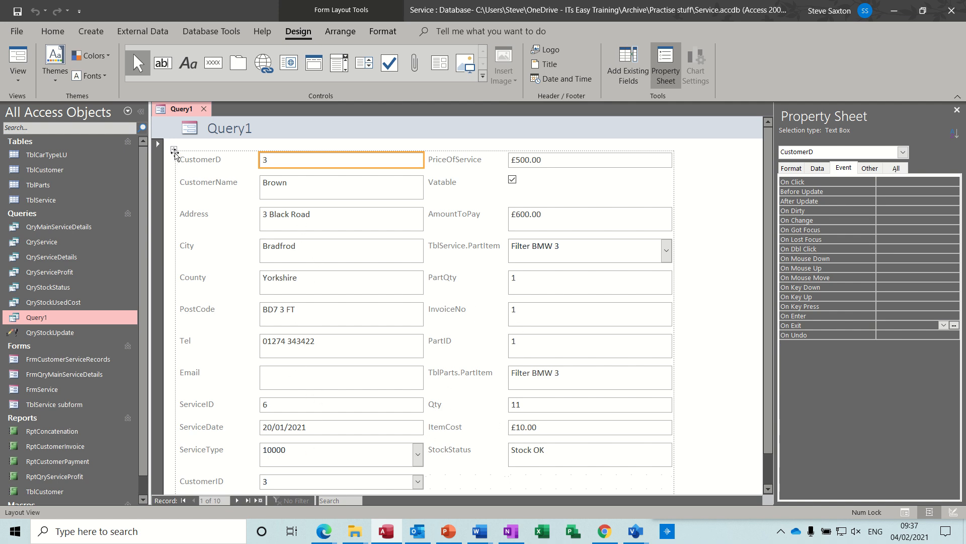
left_click(174, 150)
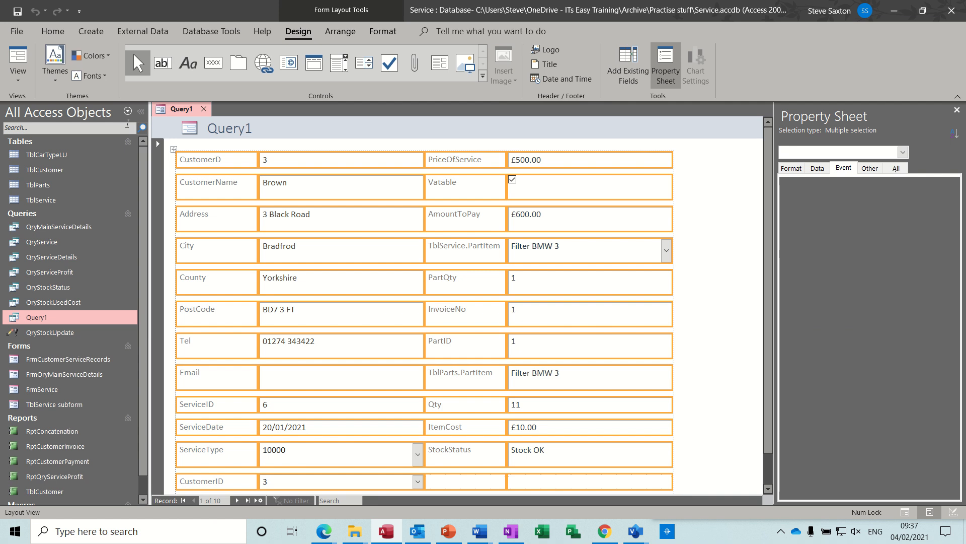
left_click(18, 74)
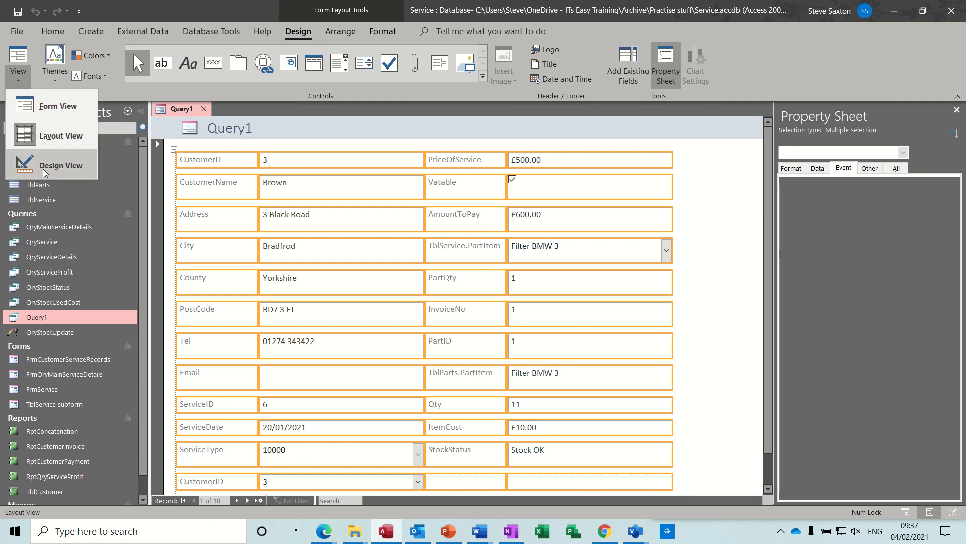
left_click(44, 167)
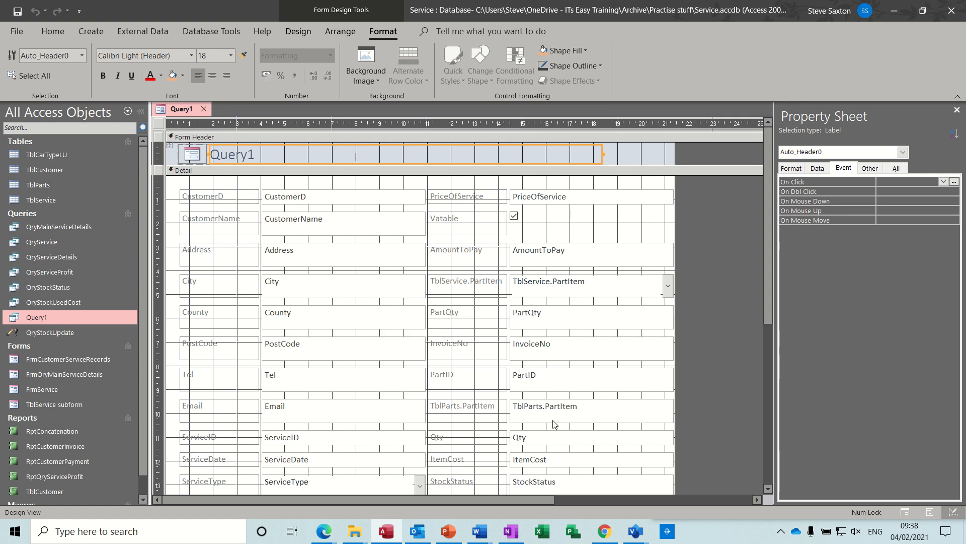
Step: Hide the TblParts.PartItem, Qty, ItemCost and StockStatus fields with their labels and fill them with Accent 2, Lighter 40%
left_click(467, 407)
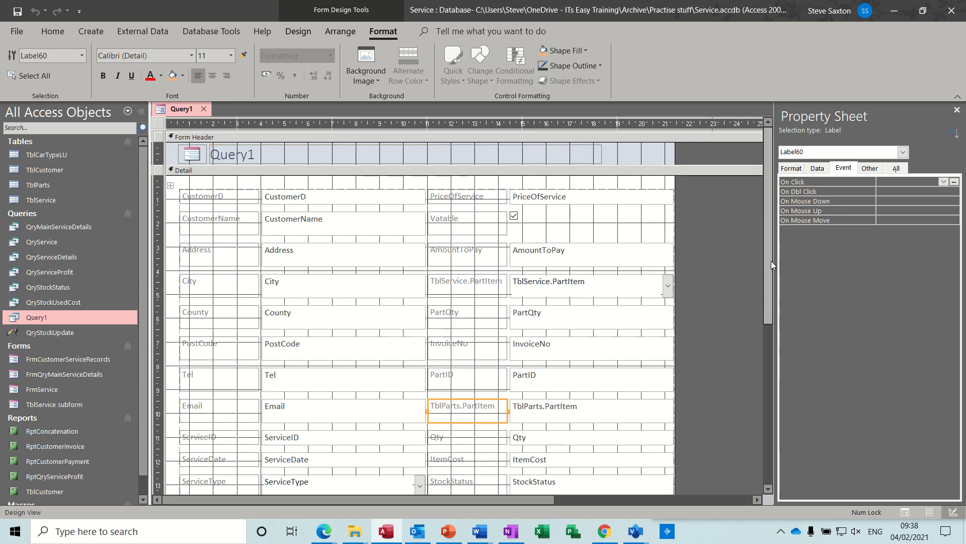
left_click_drag(768, 252, 775, 319)
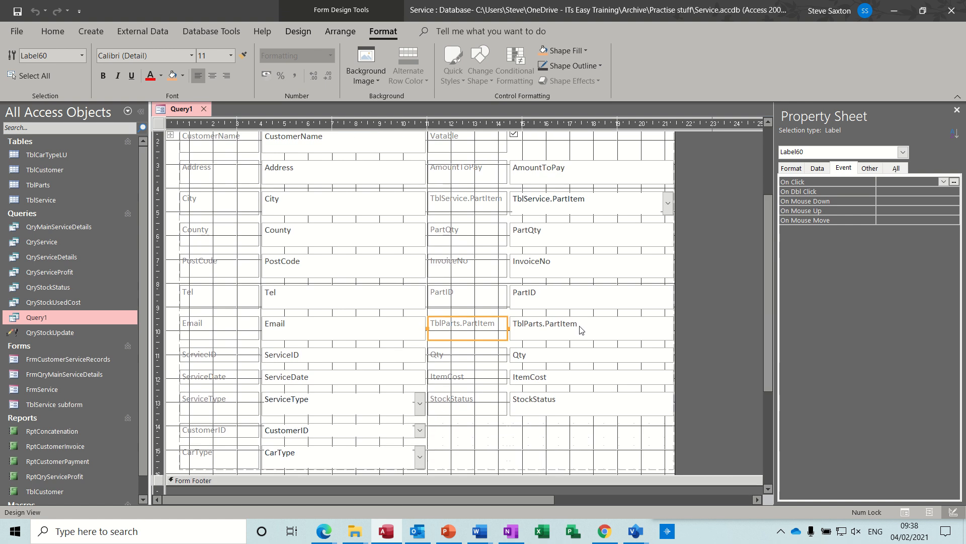
left_click(581, 330, "shift")
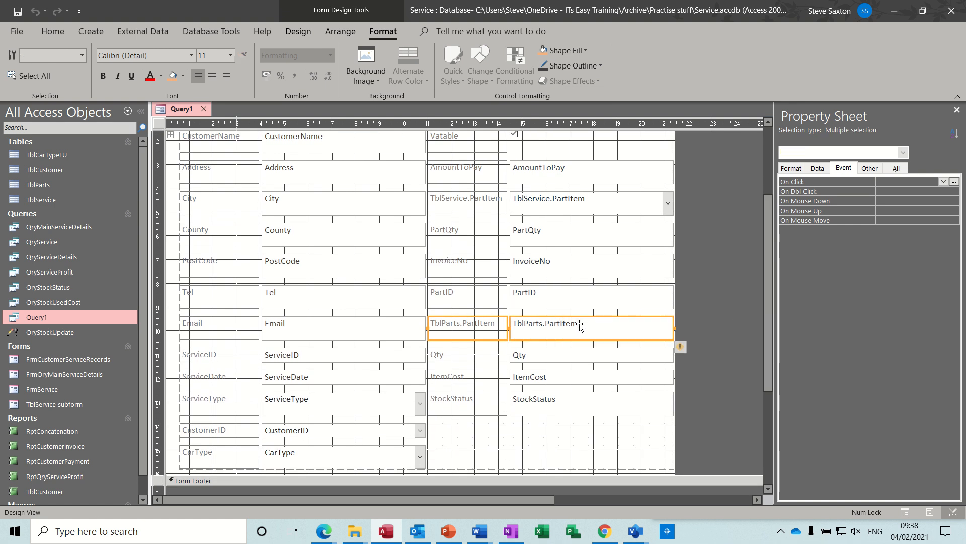
left_click(567, 355, "shift")
left_click(497, 358, "shift")
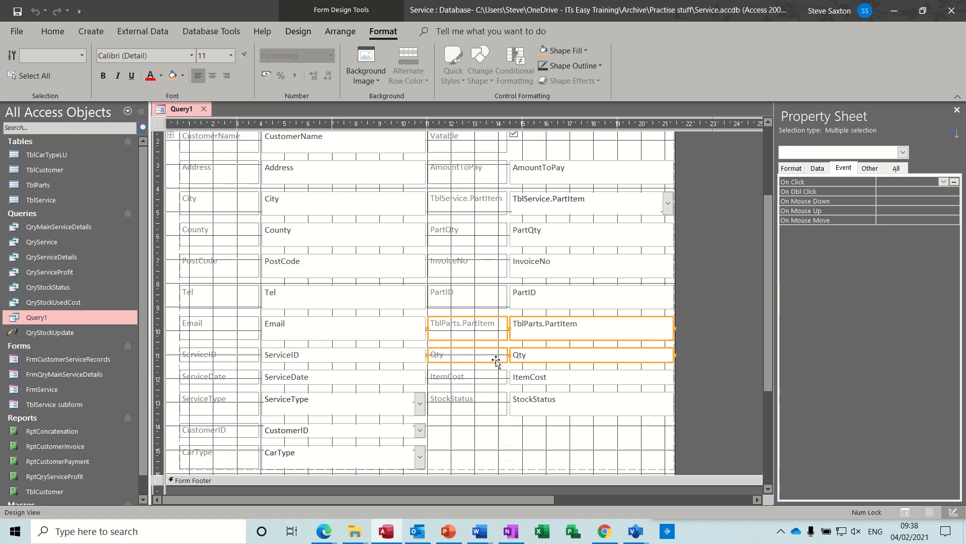
left_click(498, 375, "shift")
left_click(521, 378, "shift")
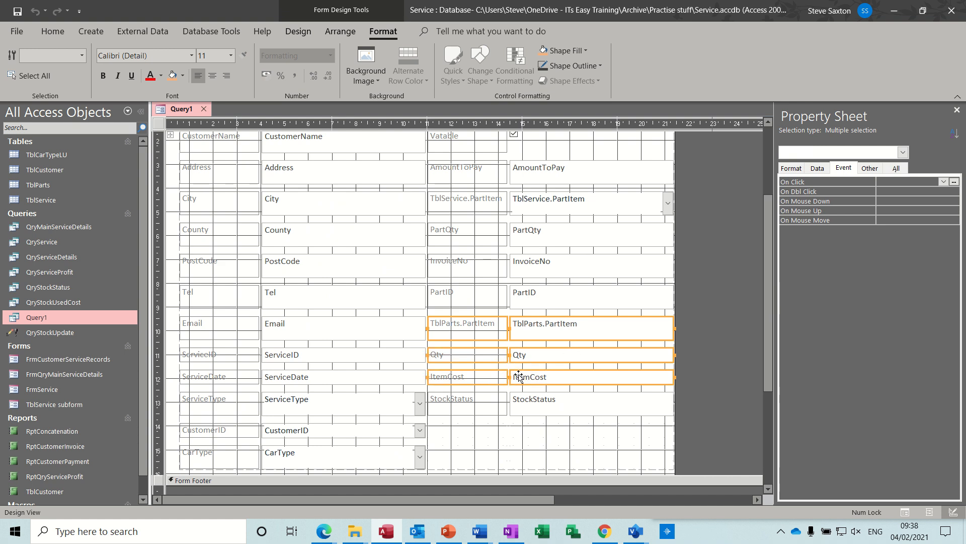
left_click(484, 405, "shift")
left_click(540, 409, "shift")
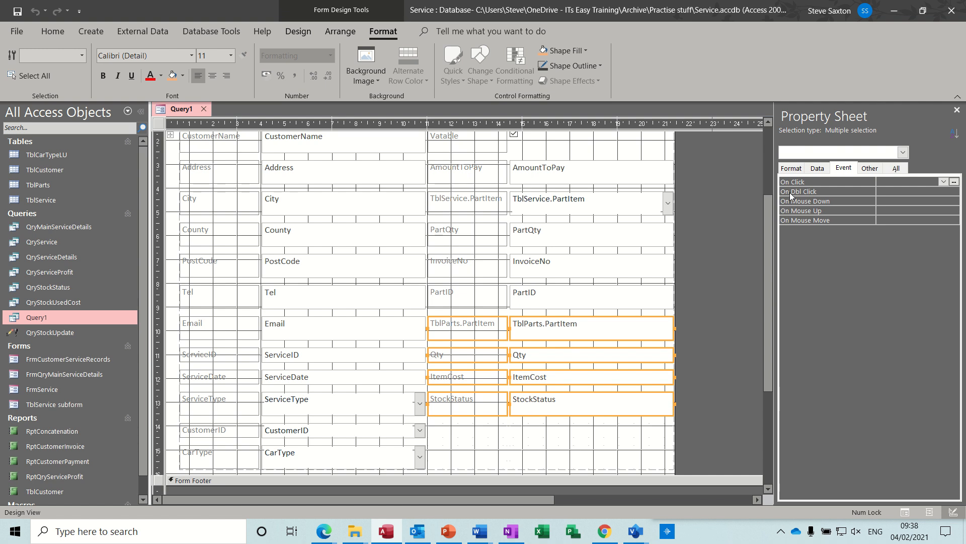
left_click(794, 169)
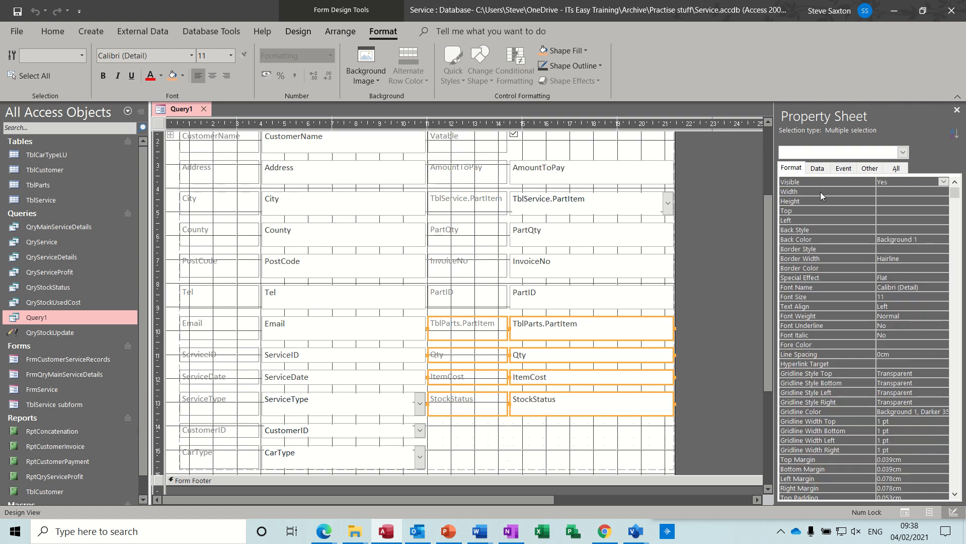
left_click(944, 182)
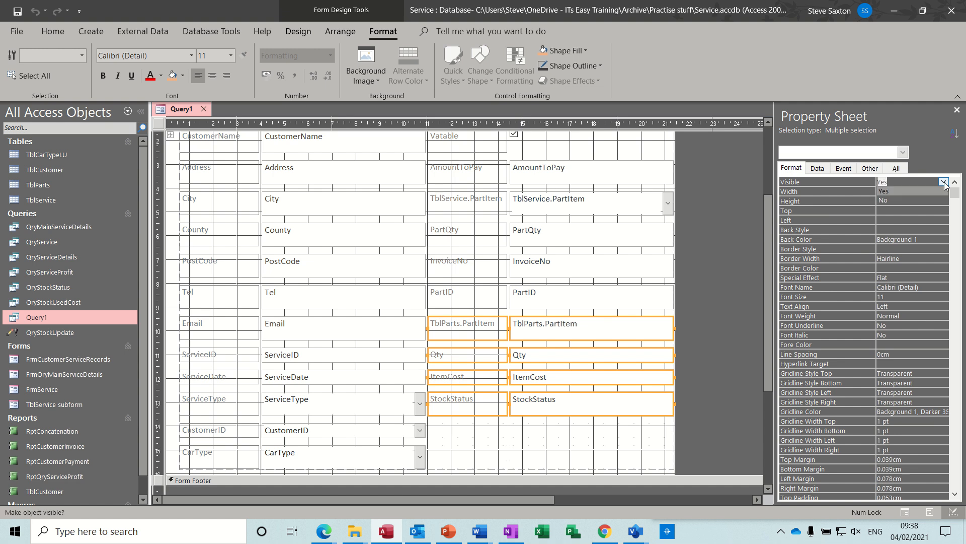
left_click(921, 198)
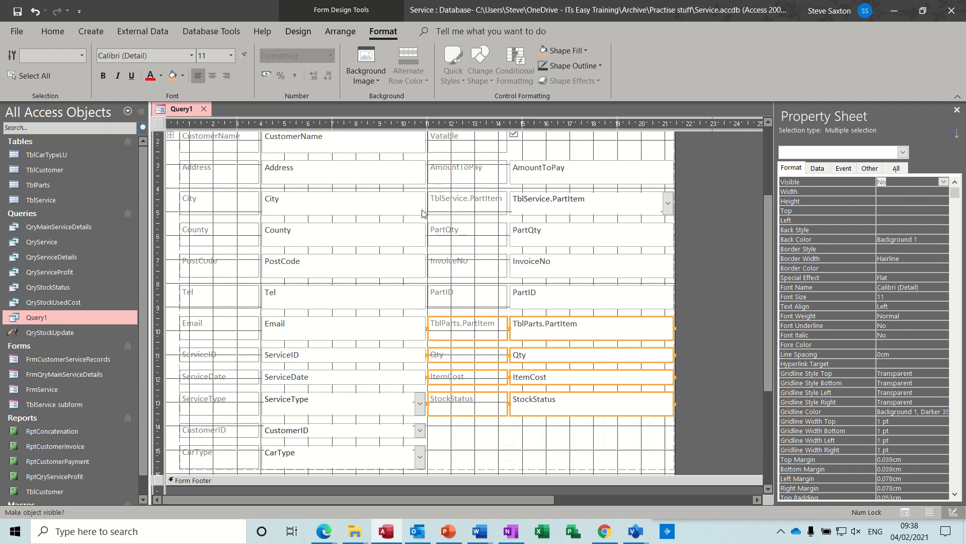
left_click(172, 76)
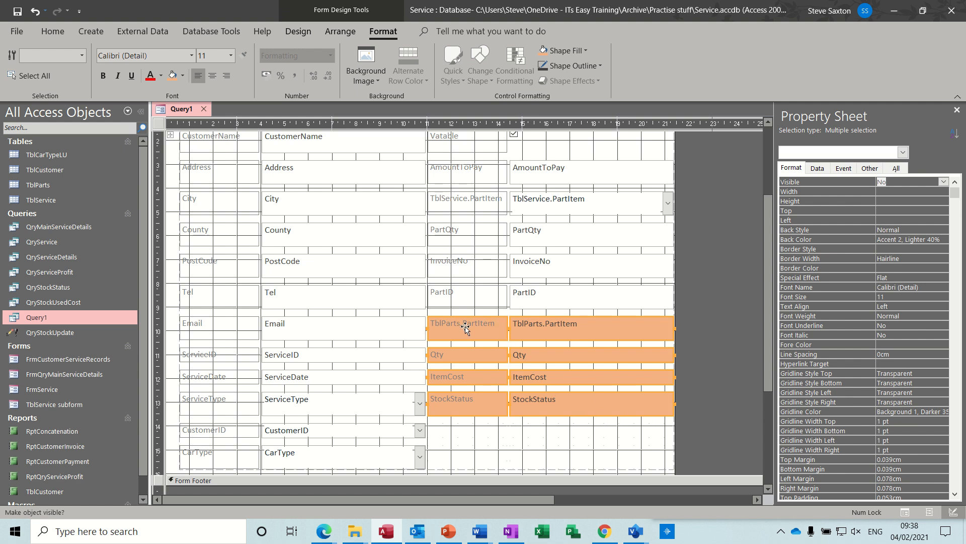
Step: Change the TblService.PartItem label's caption to Part and display the form in Form View
left_click(472, 200)
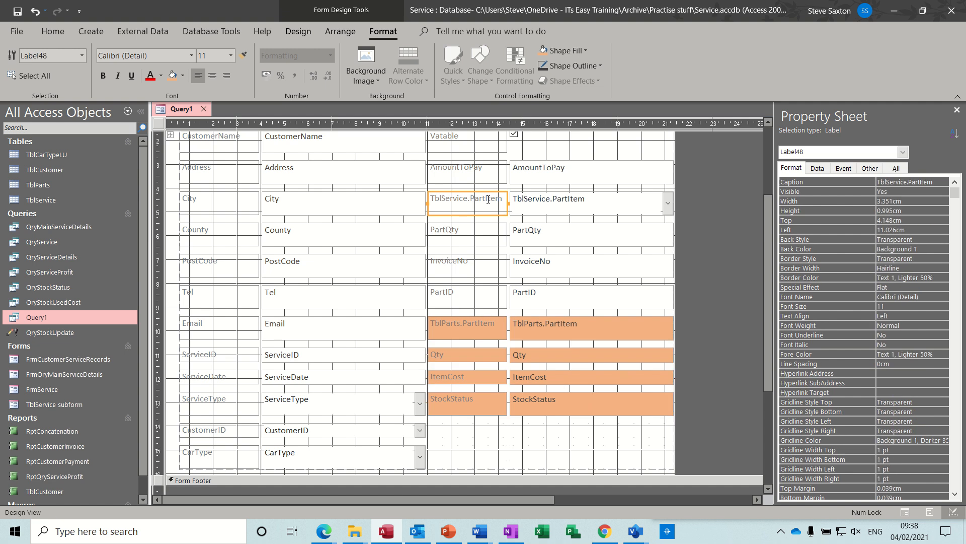
left_click_drag(503, 200, 428, 197)
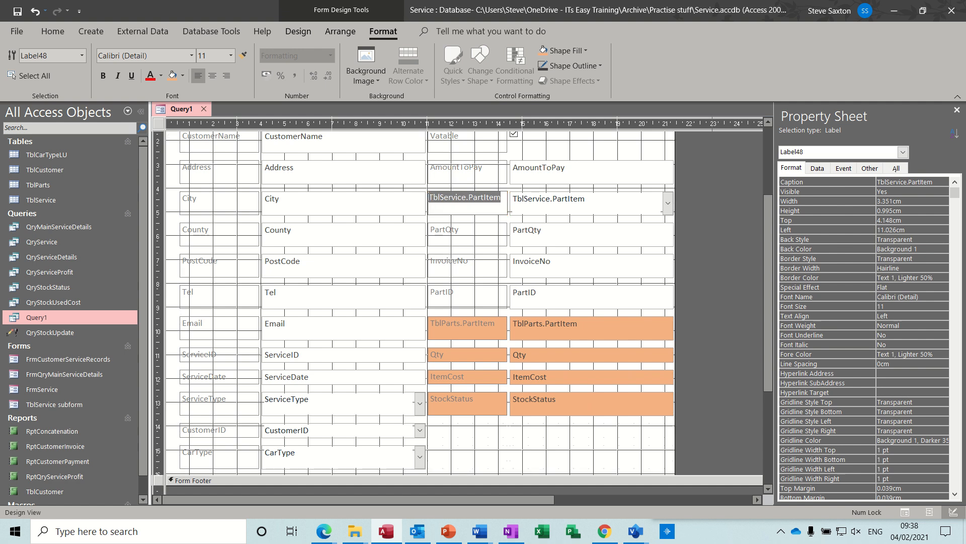
type("Part")
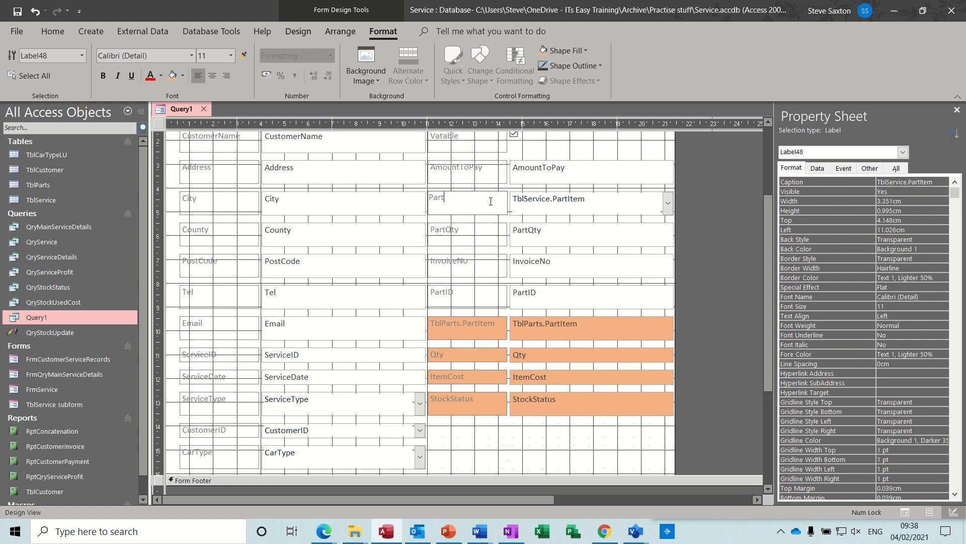
left_click(461, 432)
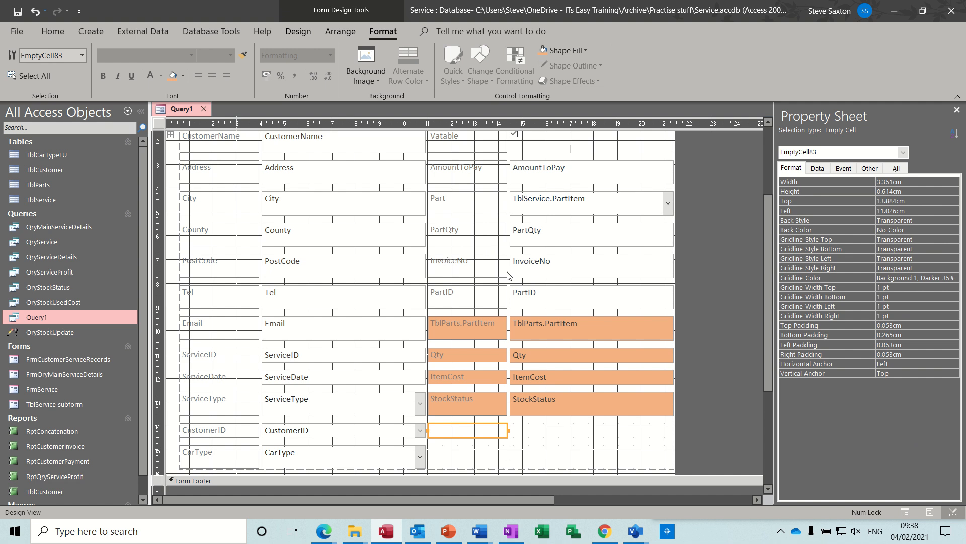
left_click(299, 31)
left_click(18, 58)
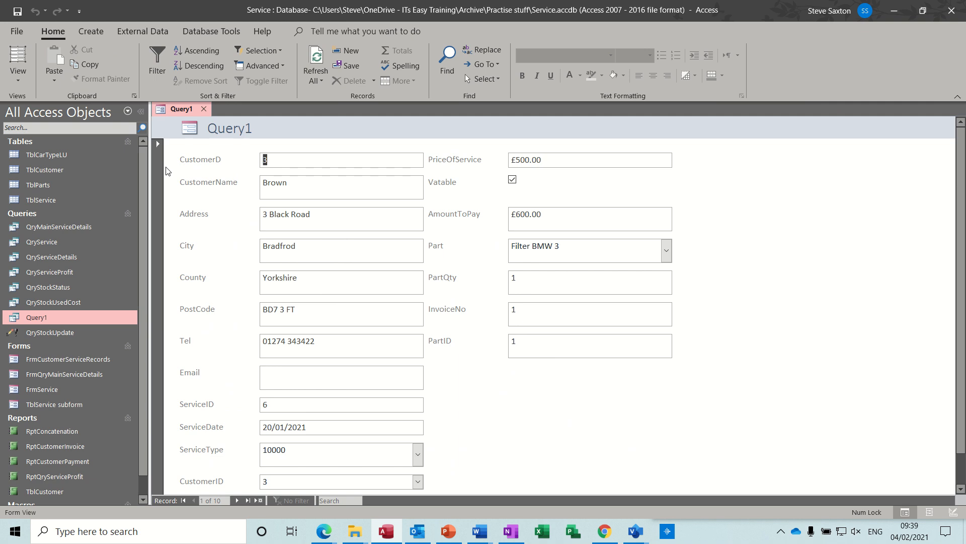
Step: Return to Design View, fill the PartID field and its label with Accent 2, Lighter 40%, and make both invisible
left_click(18, 76)
left_click(56, 165)
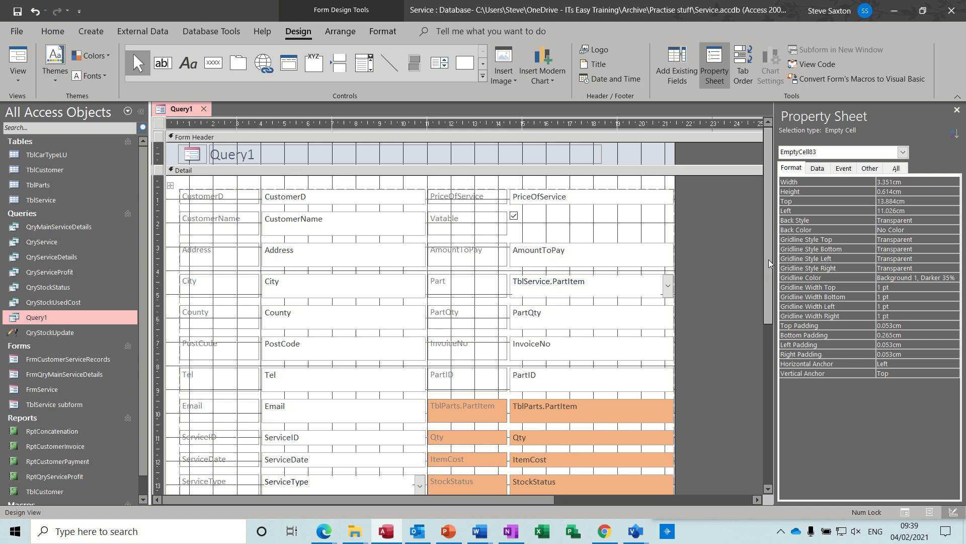
left_click_drag(769, 259, 769, 283)
left_click(448, 352)
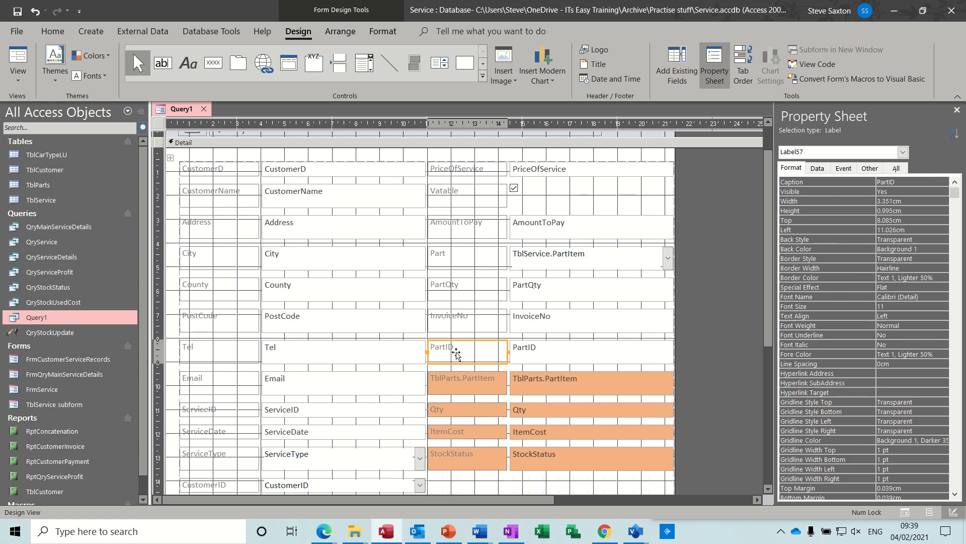
left_click(558, 355, "shift")
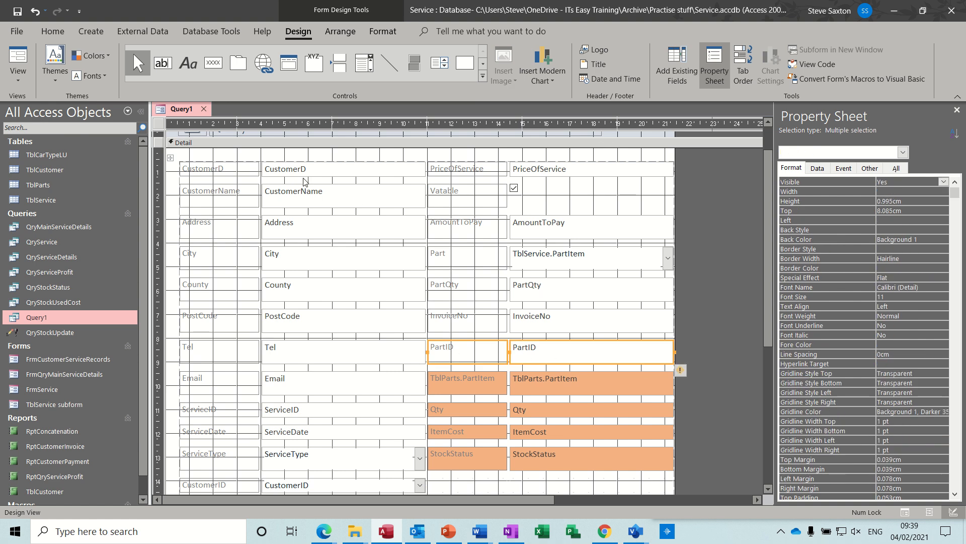
left_click(383, 31)
left_click(172, 76)
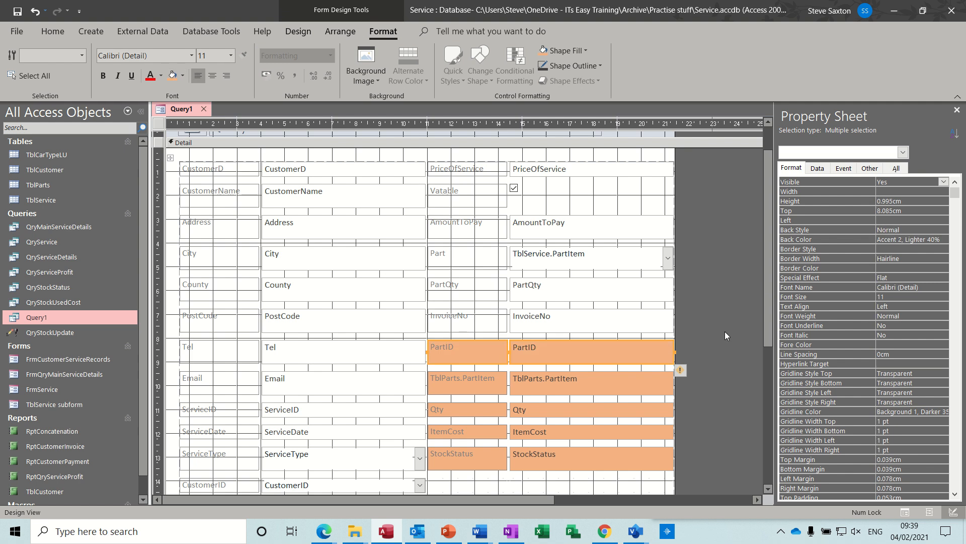
left_click(944, 182)
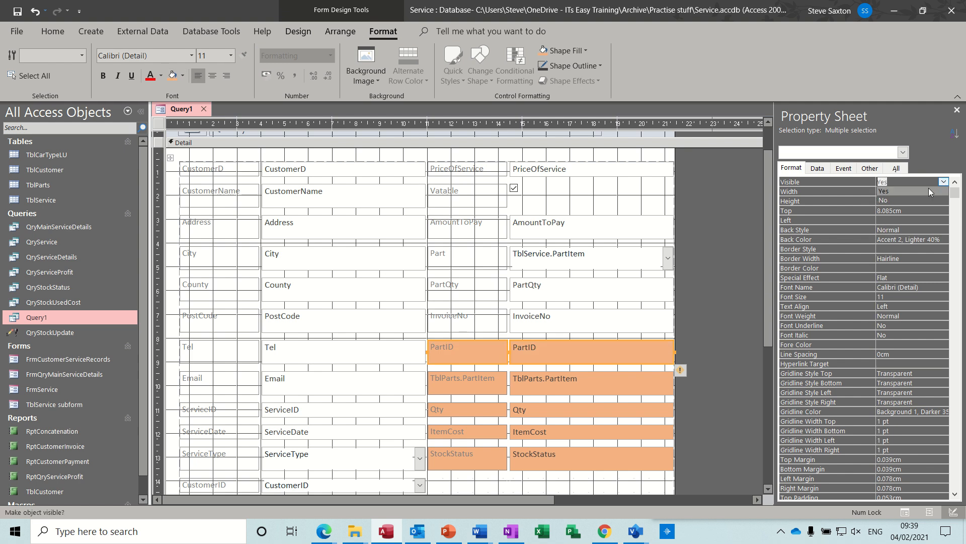
left_click(919, 198)
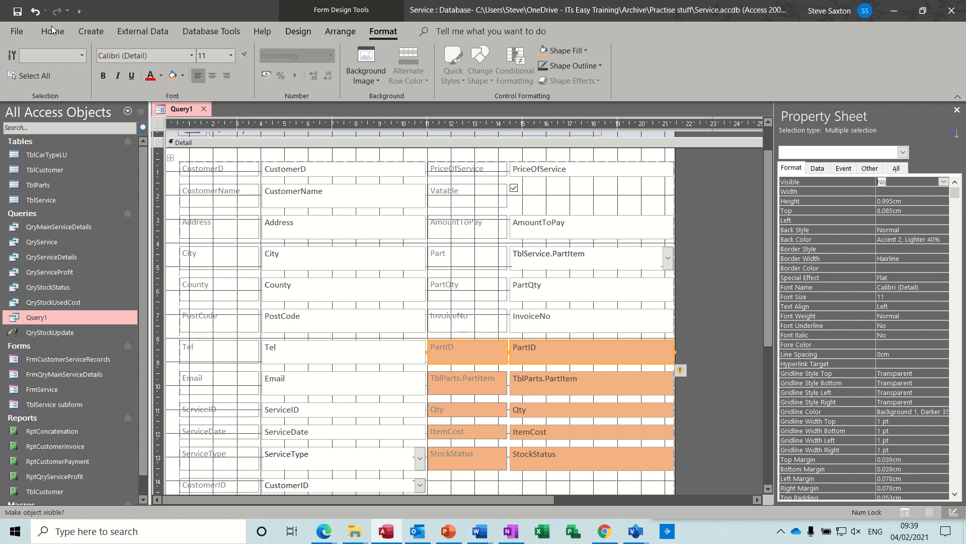
Step: Save the form as FrmQuery1
left_click(18, 13)
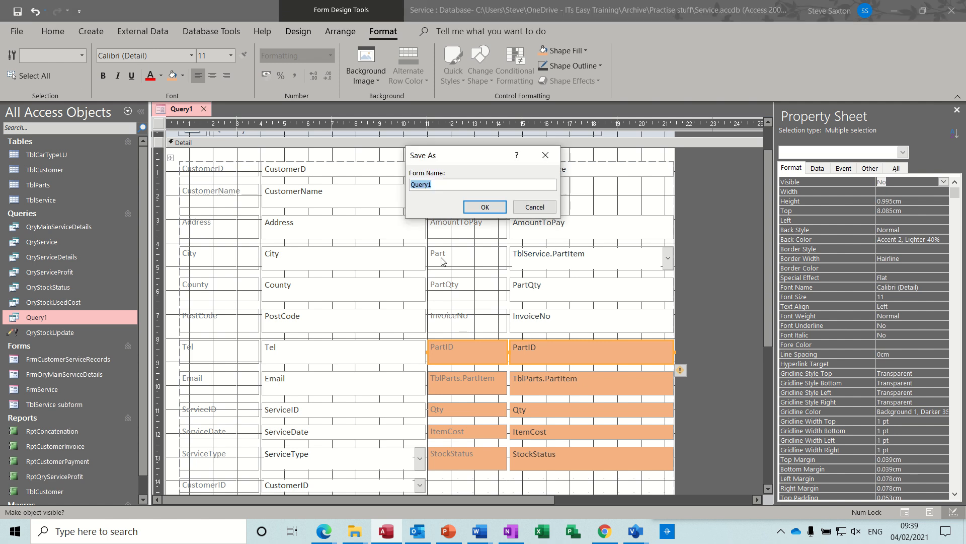
left_click(412, 184)
type("Frm")
left_click(481, 209)
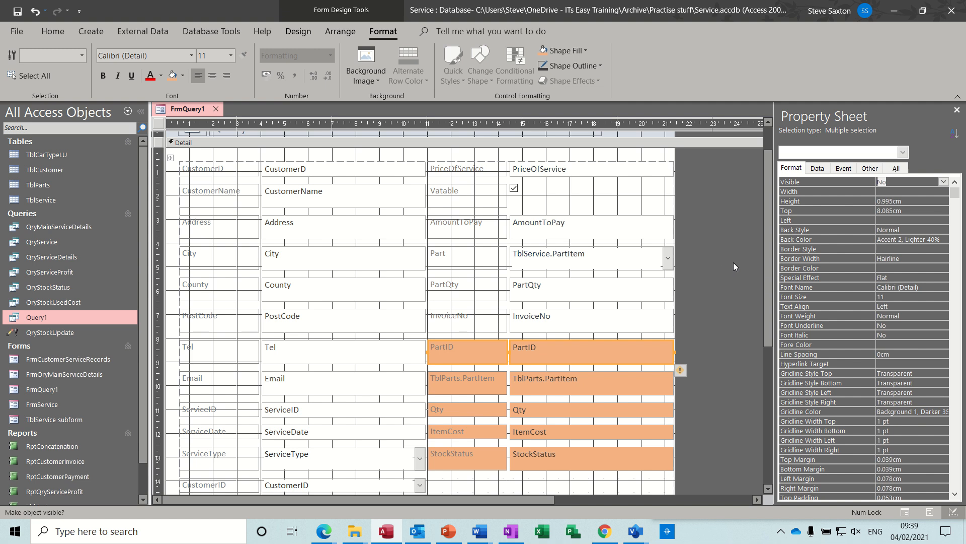
Step: Narrow the form header's title label to about 9.2 cm and add a text box about 4.9 cm wide beside it
scroll(769, 276, "up", 1)
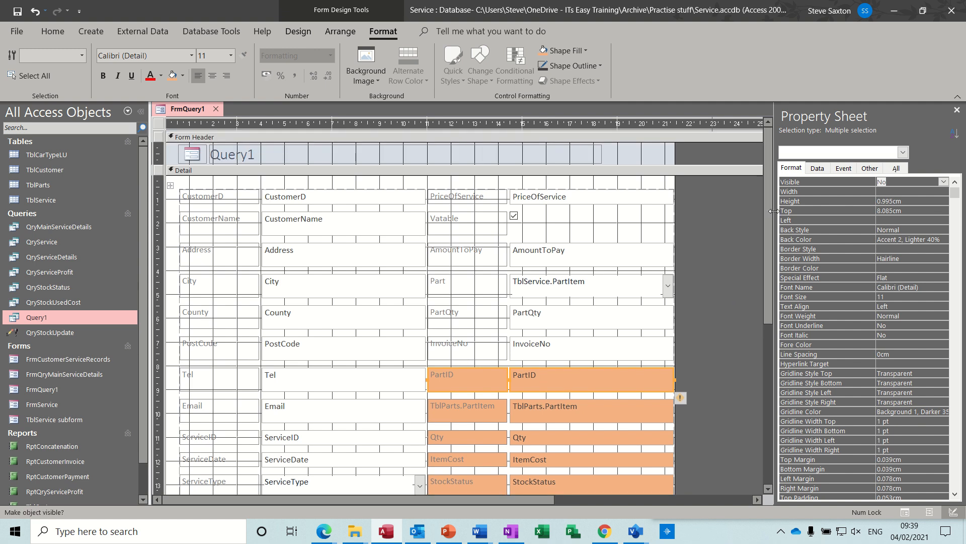
left_click(574, 154)
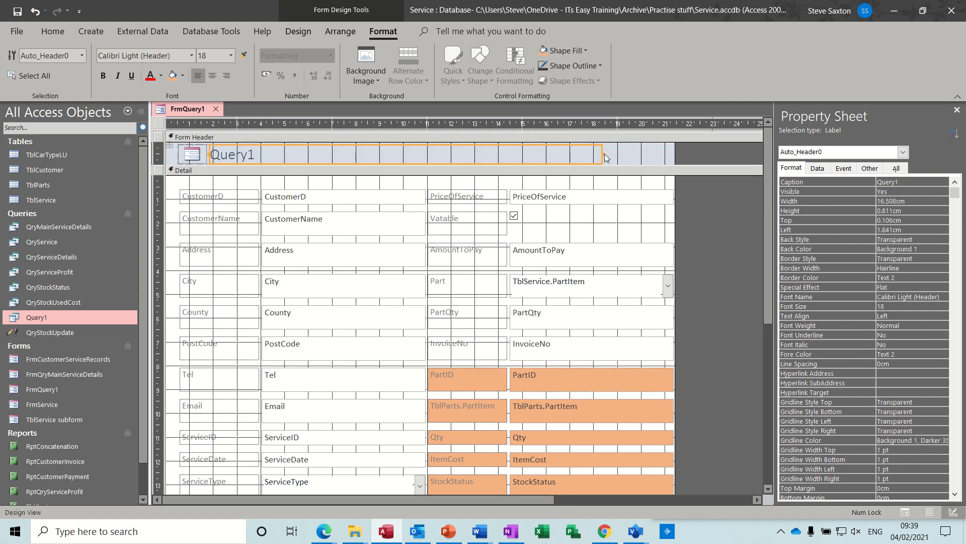
left_click_drag(604, 154, 429, 160)
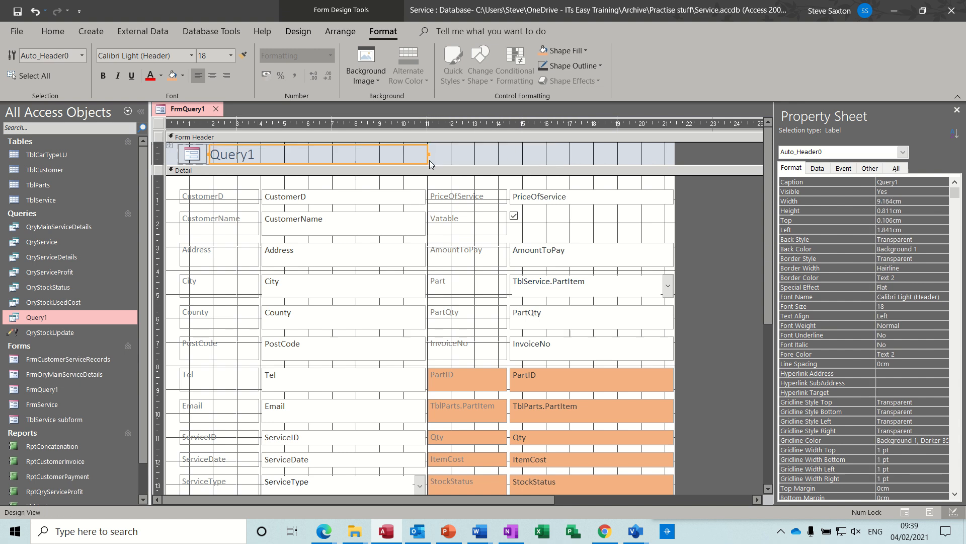
left_click(298, 31)
left_click(169, 66)
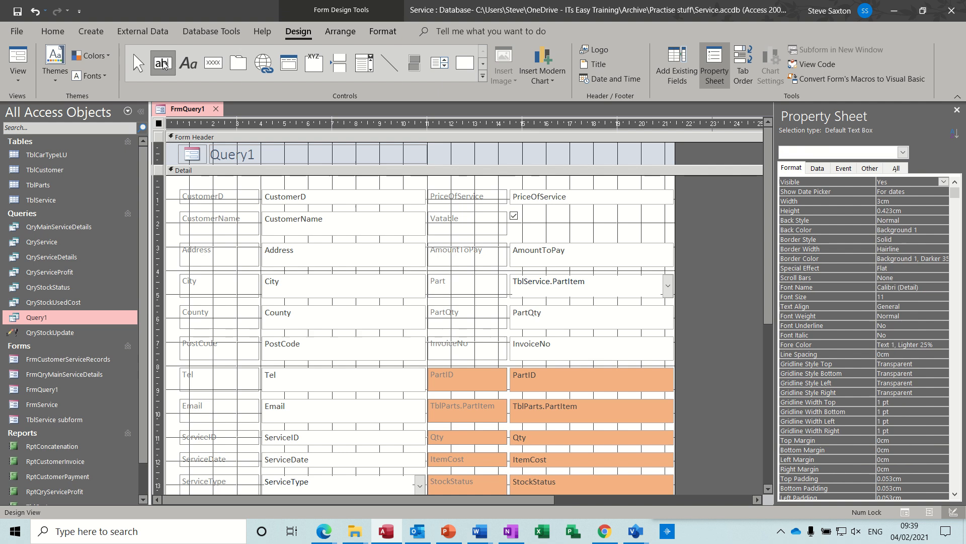
left_click_drag(543, 145, 658, 168)
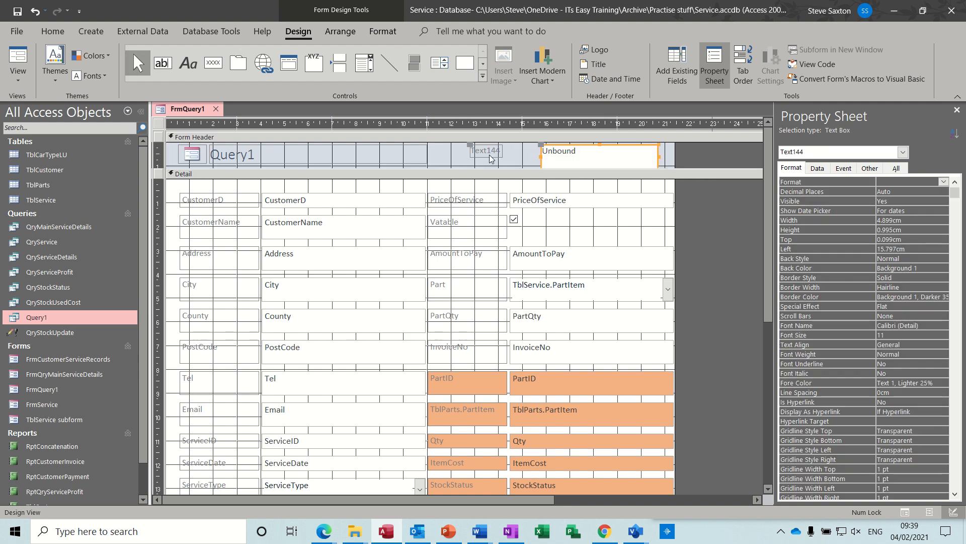
Step: Caption the new text box's label Next Invoice Number and move the text box clear of the label
left_click(489, 152)
left_click(496, 150)
left_click_drag(495, 150, 471, 153)
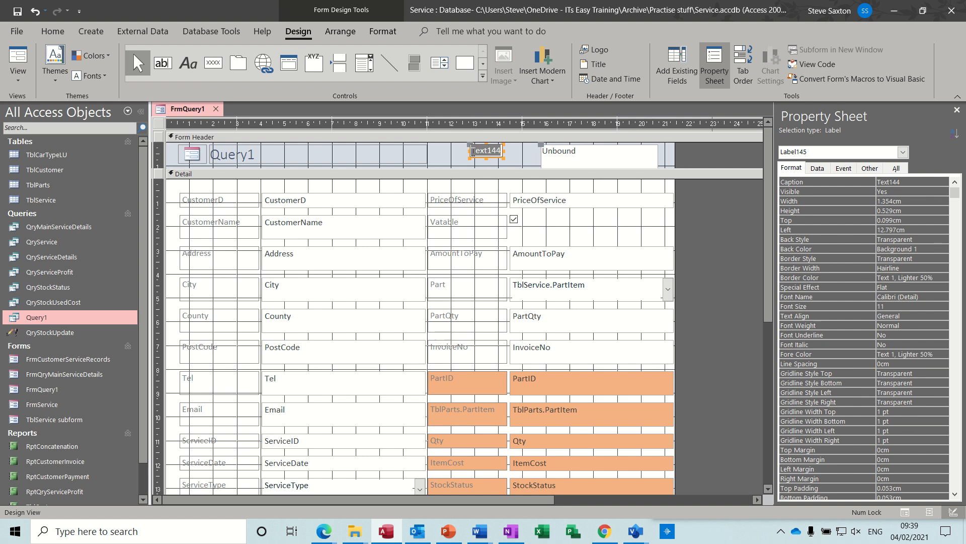
type("Next Invoice")
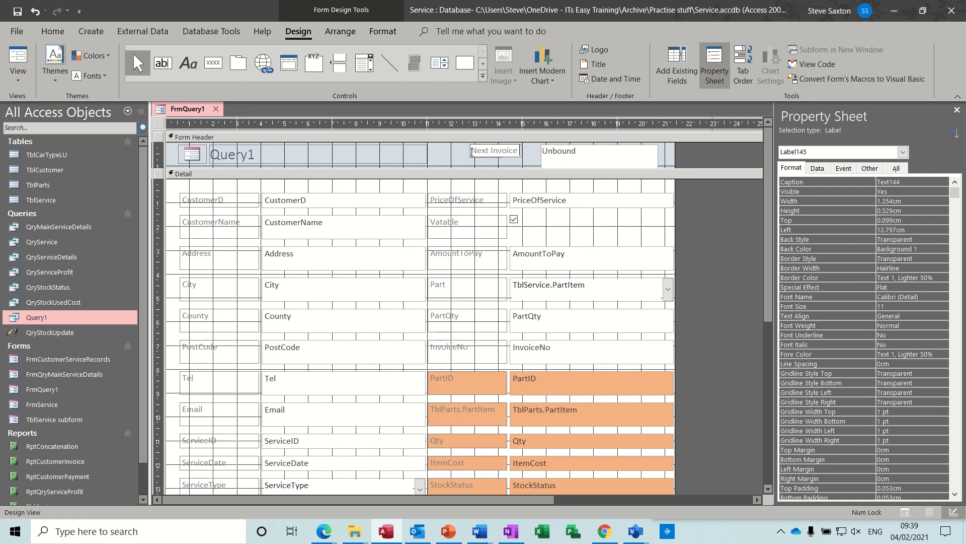
type(" Number")
left_click(573, 160)
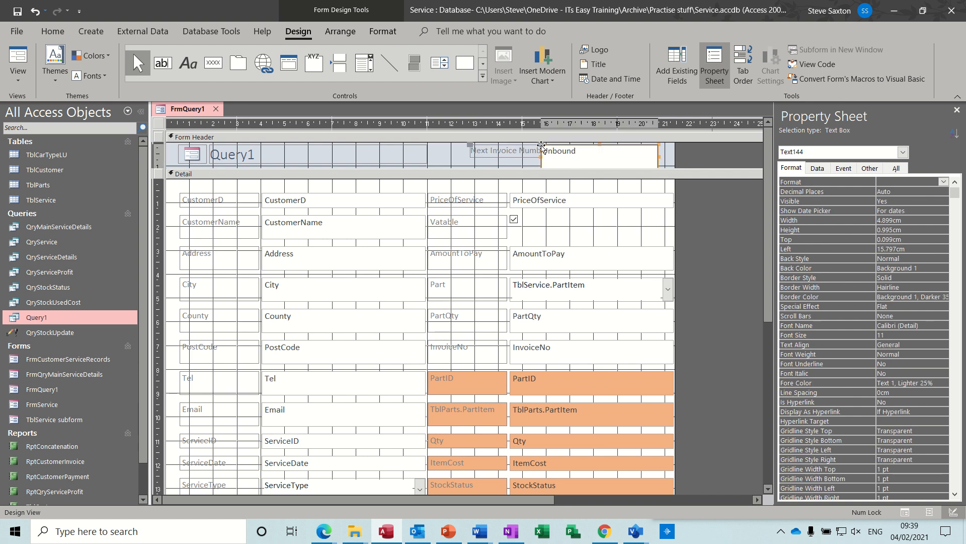
left_click_drag(541, 146, 561, 144)
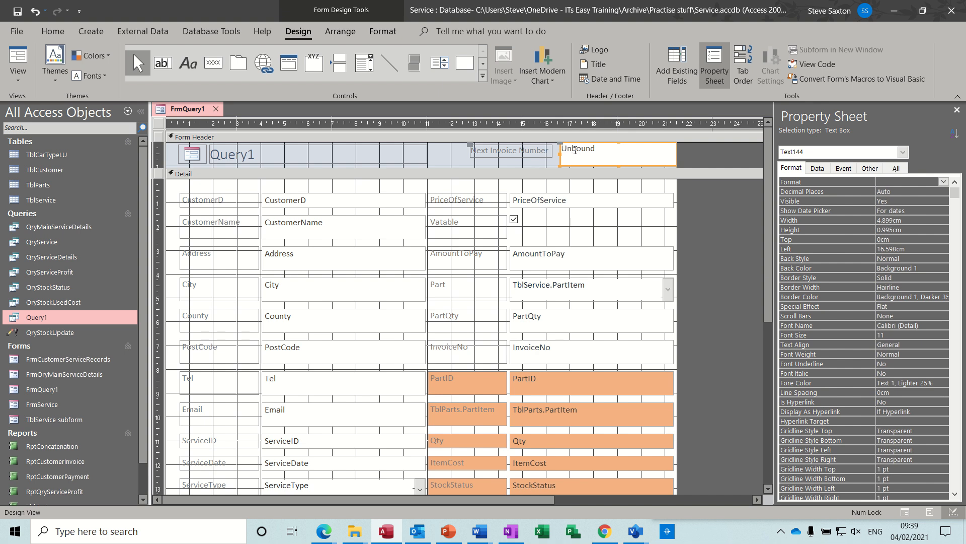
Step: Enter =max([invoiceno])+1 in the header text box and view the form's last record in Form View
left_click(577, 151)
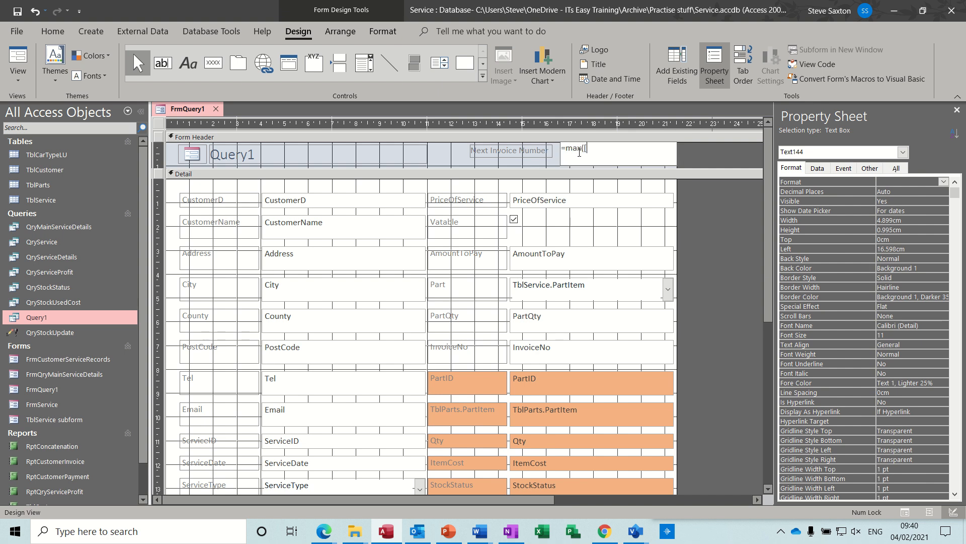
type("=max([invoiceno])+1")
left_click(18, 56)
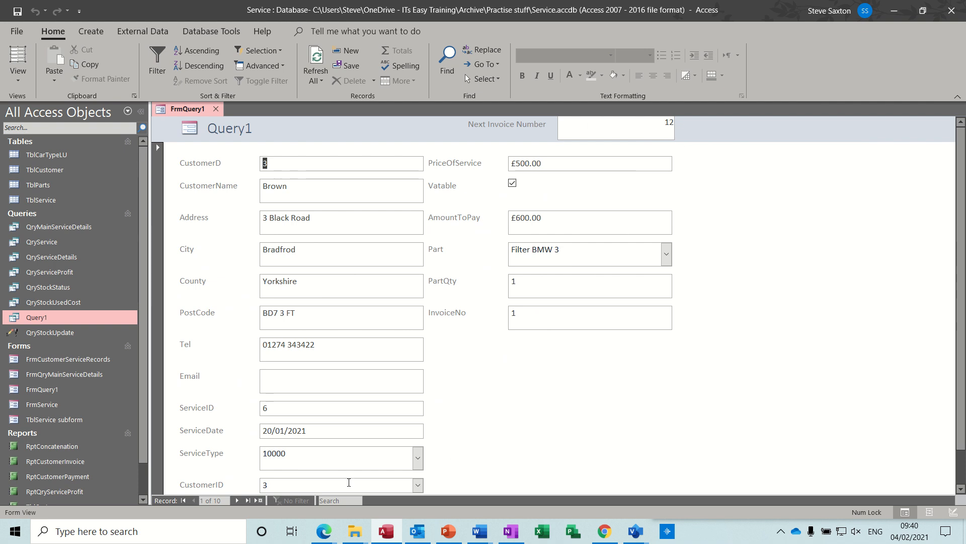
left_click(248, 500)
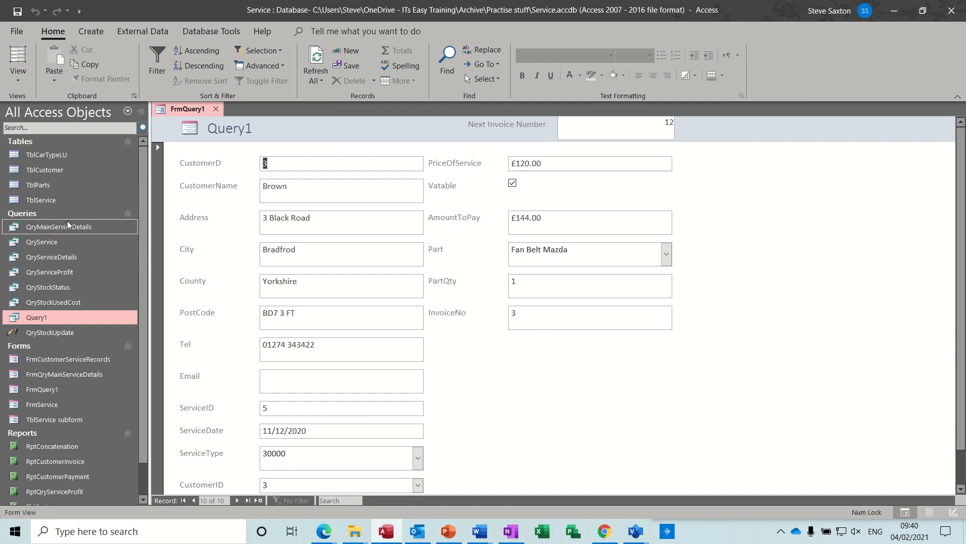
Step: Open TblService to check the highest invoice number, and close the table
double_click(65, 200)
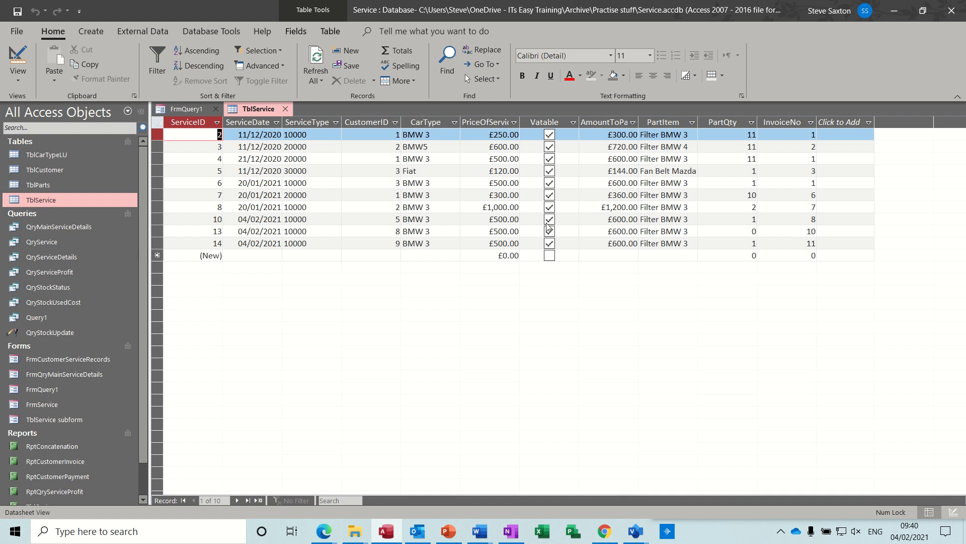
left_click(285, 109)
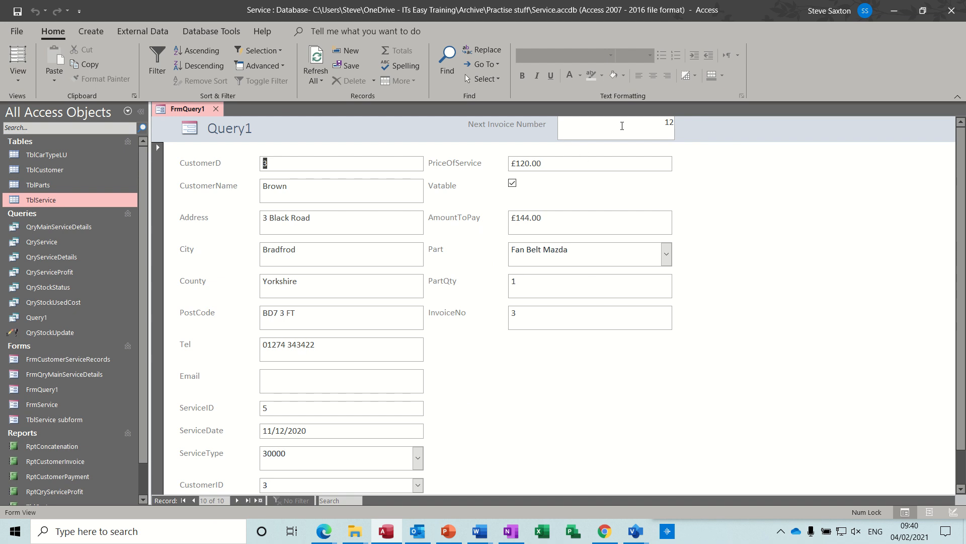
Step: In Design View, narrow the Next Invoice Number text box to about 1.6 cm and fill it with orange Accent 2, Lighter 40%
left_click(18, 81)
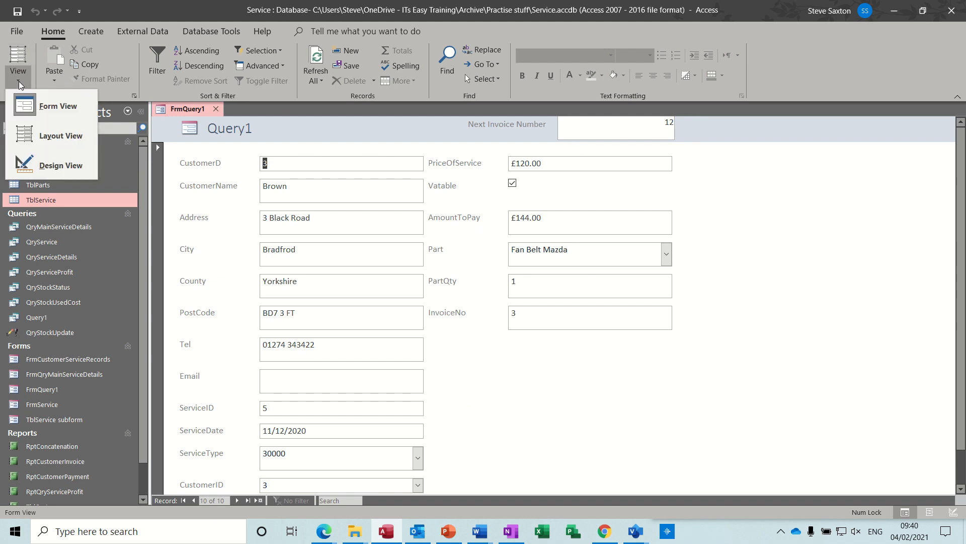
left_click(56, 164)
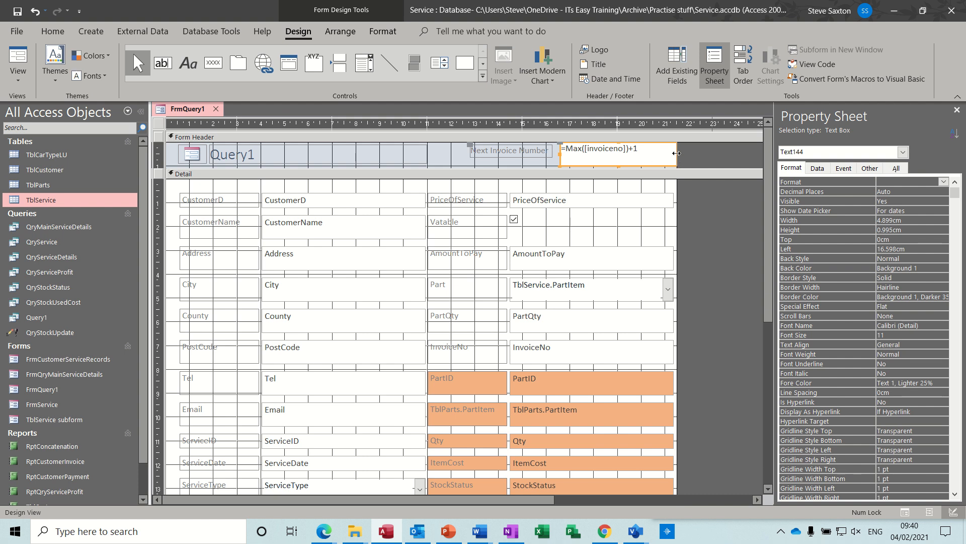
left_click_drag(677, 152, 599, 152)
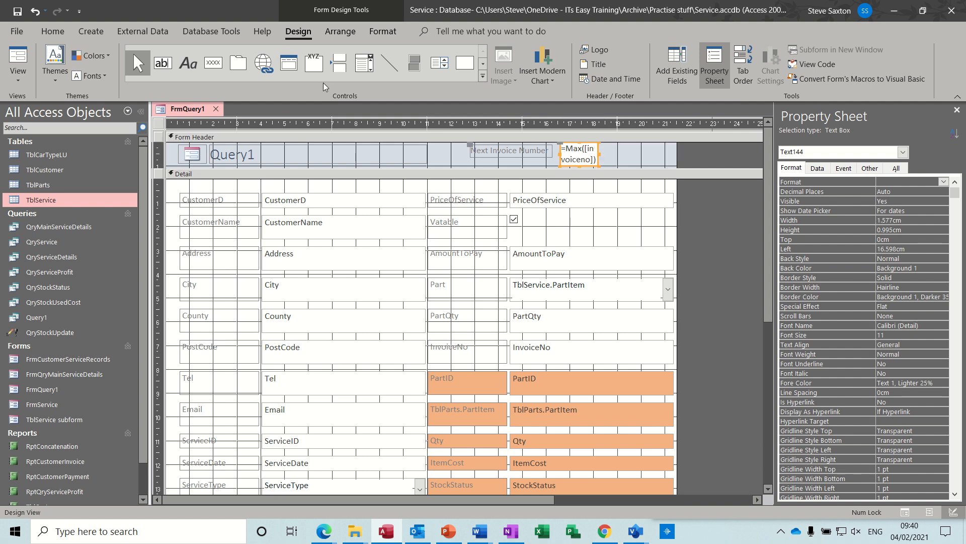
left_click(381, 33)
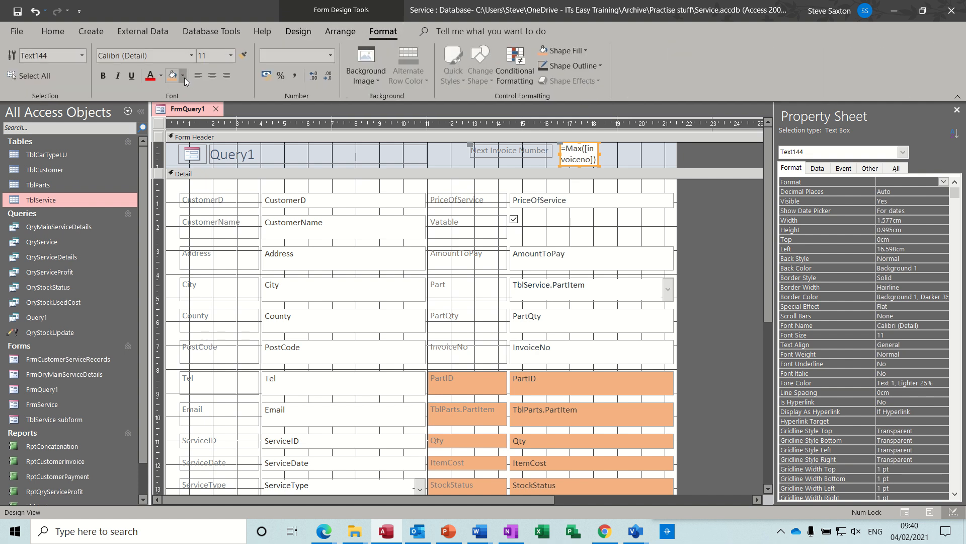
left_click(173, 75)
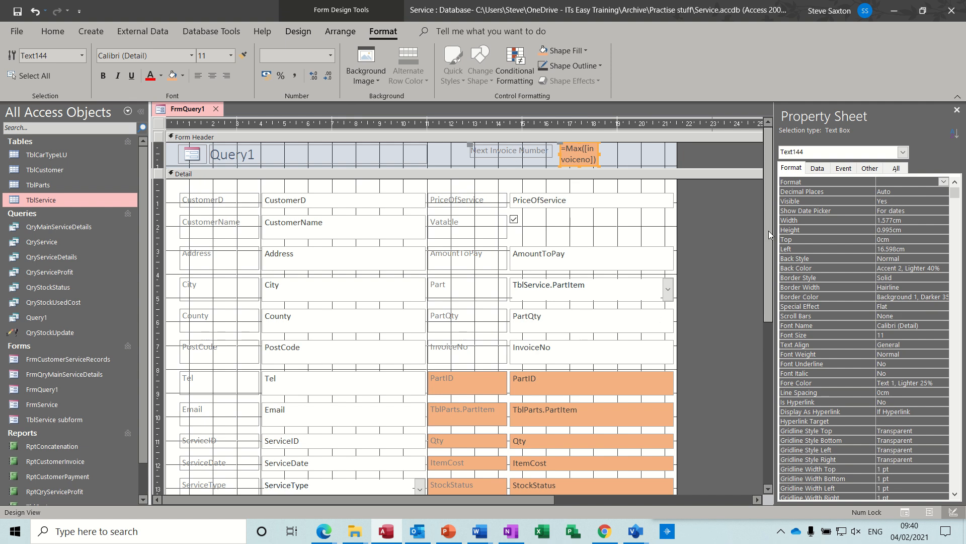
Step: Add a text box about 6 cm wide and 2.9 cm high beside the PartQty field, delete its label, and align it with PartQty
left_click_drag(768, 231, 768, 250)
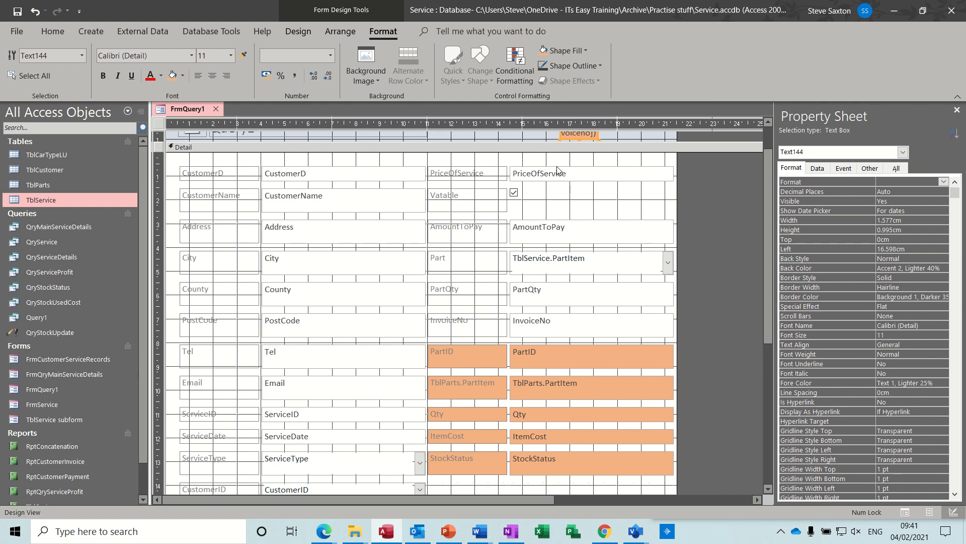
left_click(298, 32)
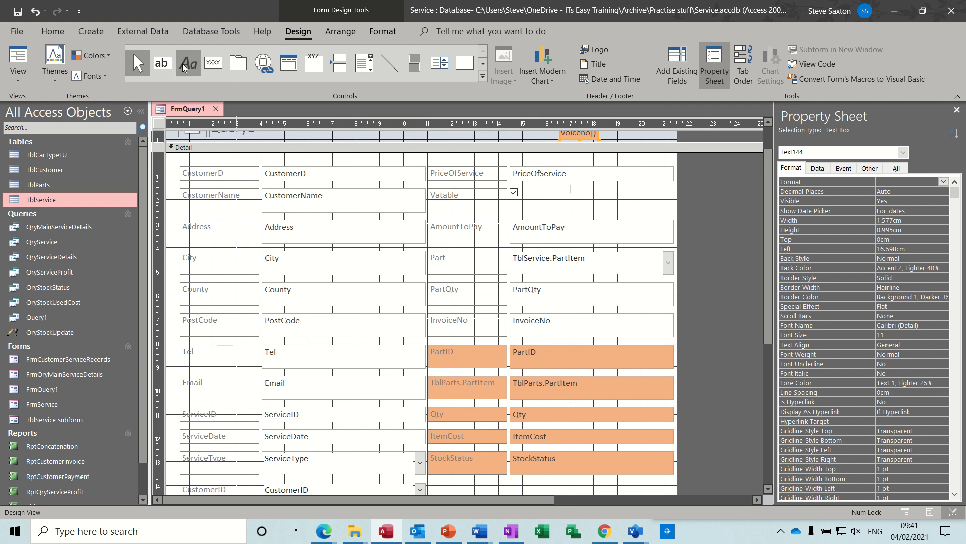
left_click(159, 63)
left_click_drag(688, 290, 759, 361)
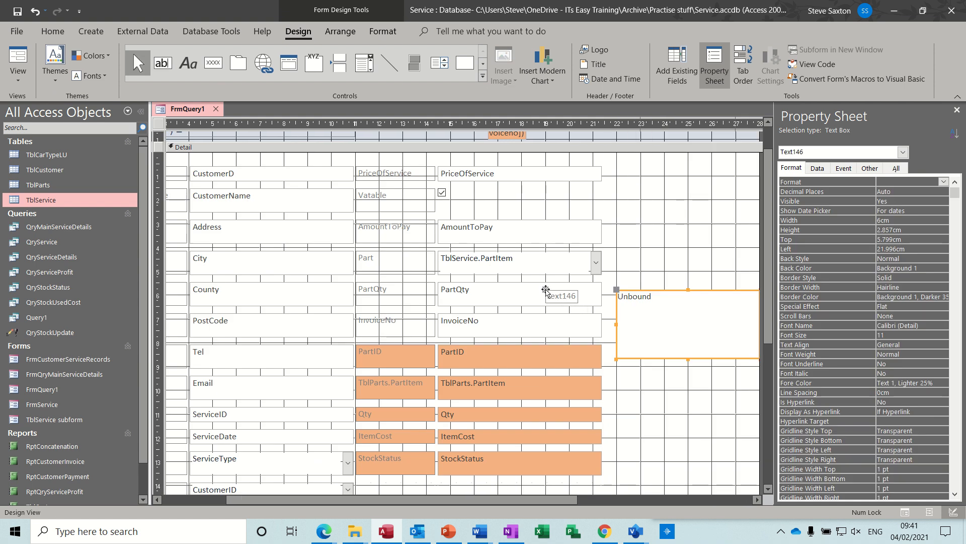
left_click(564, 297)
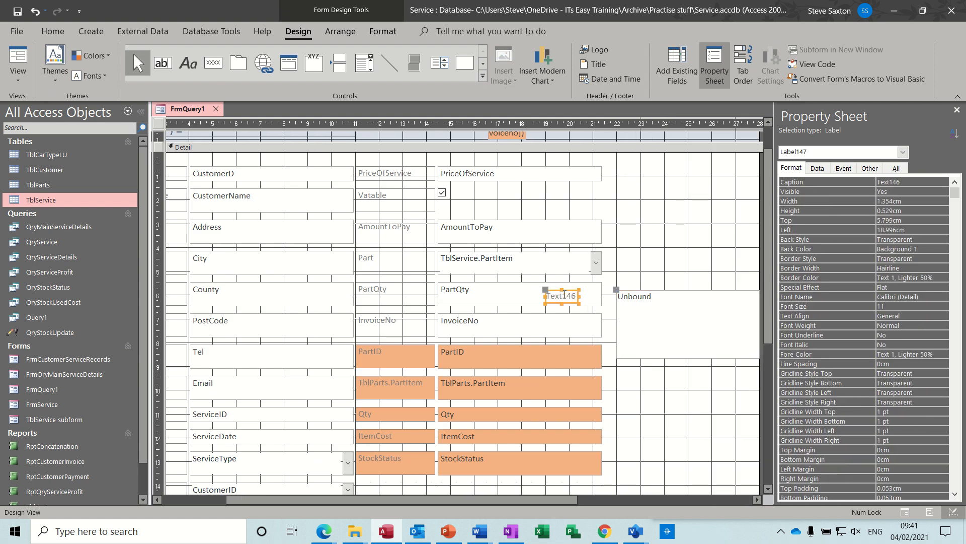
key("Delete")
left_click(637, 295)
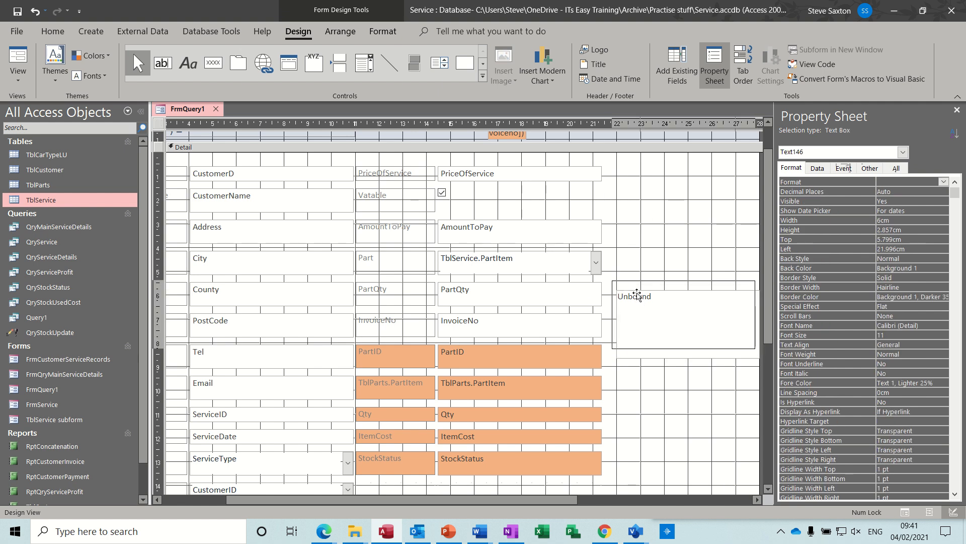
left_click_drag(637, 296, 630, 291)
left_click(629, 290)
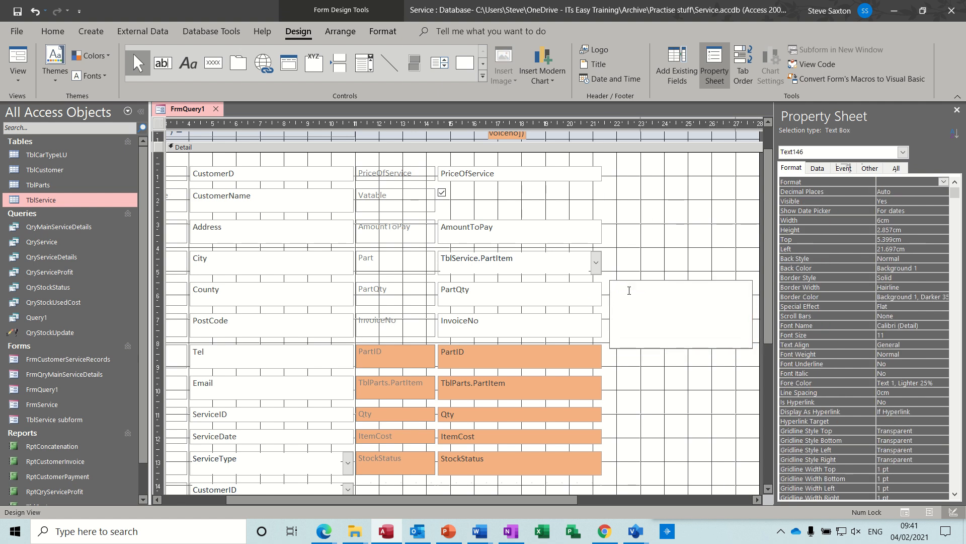
type("=i")
type("f(")
left_click(633, 362)
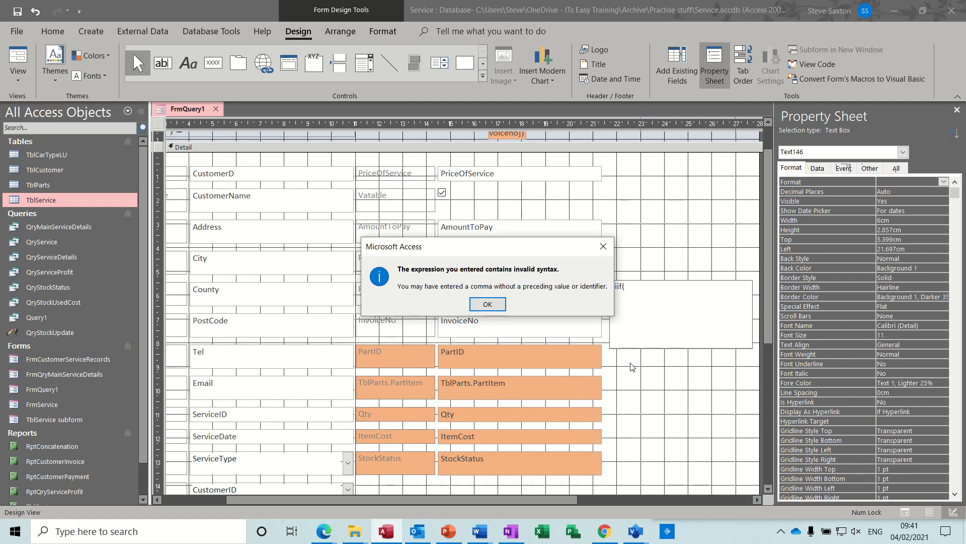
left_click(494, 305)
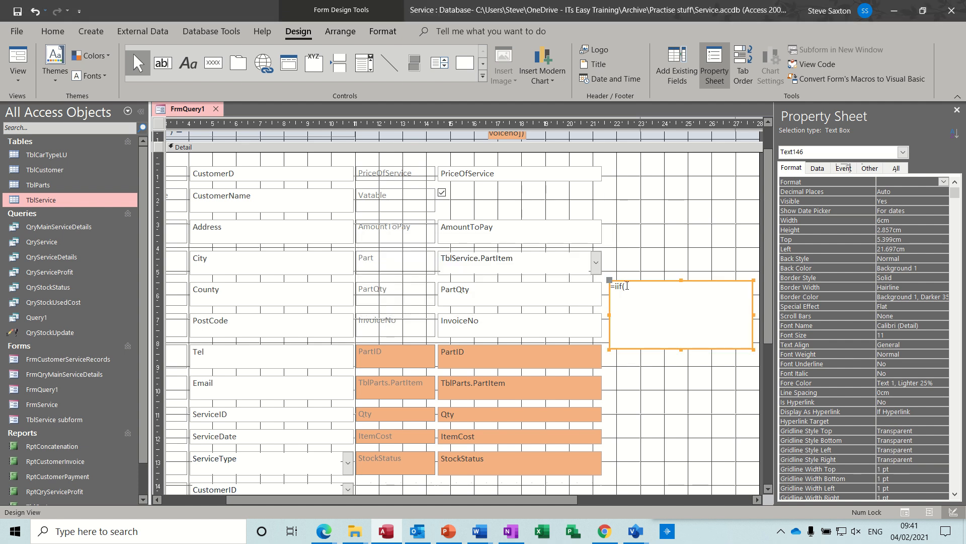
left_click_drag(629, 286, 611, 286)
key("Delete")
Step: Check the name and control source properties of the PartQty and Qty text boxes
left_click(564, 294)
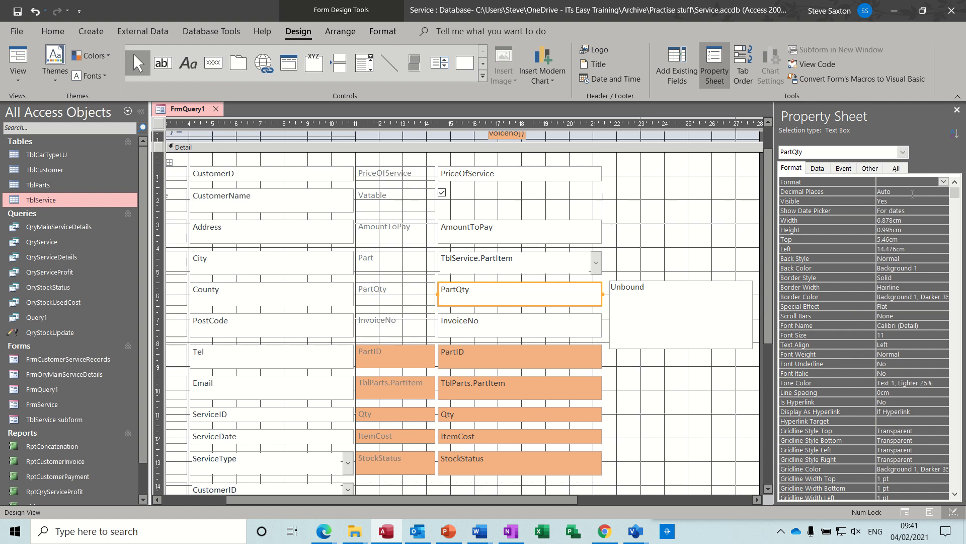
left_click(894, 171)
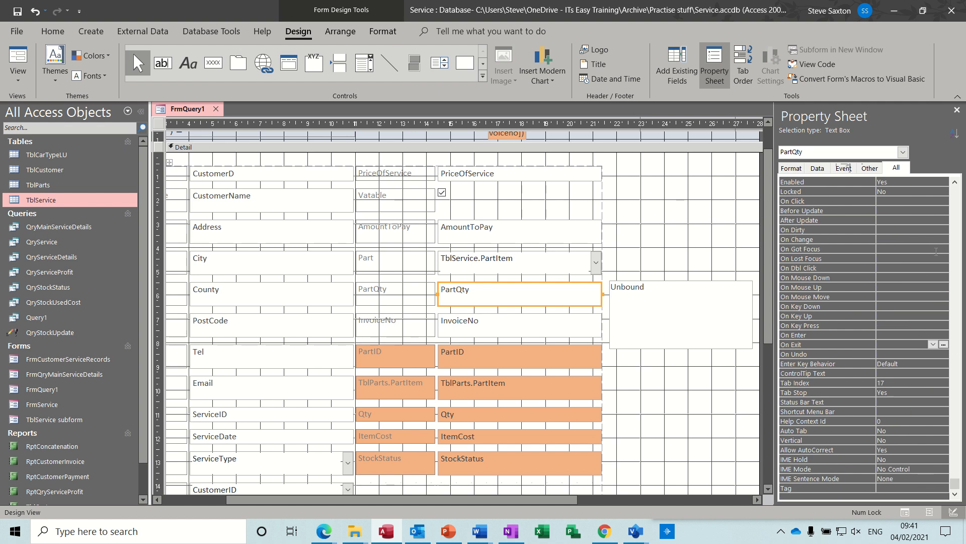
left_click_drag(953, 487, 959, 189)
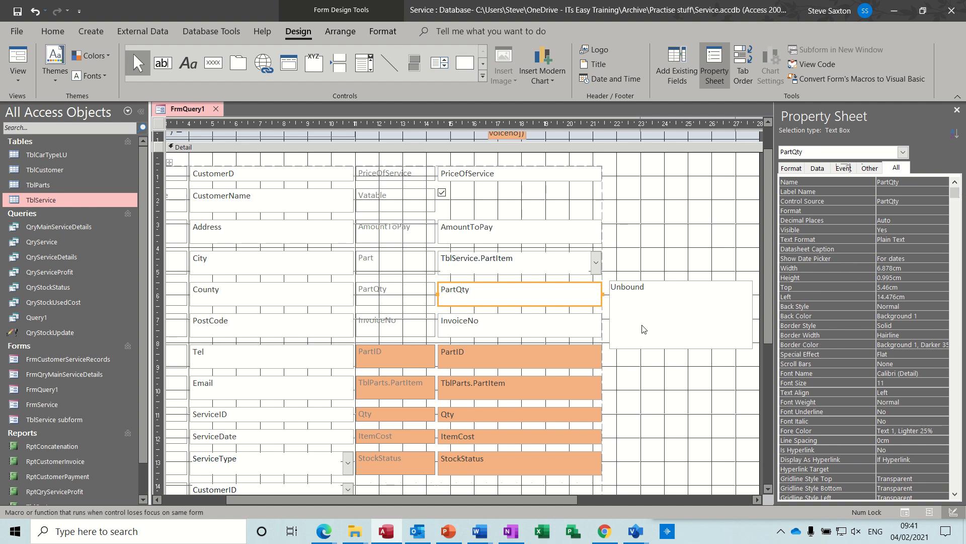
left_click(535, 415)
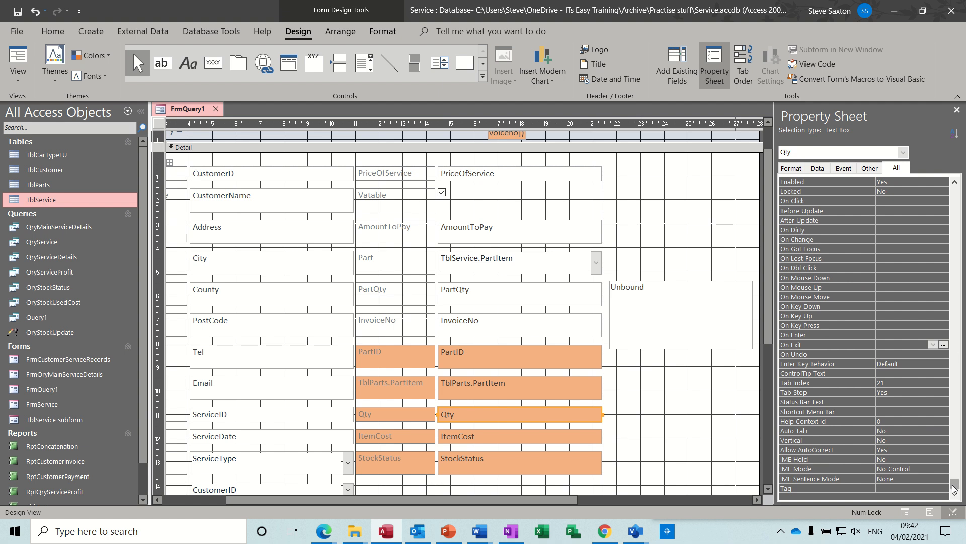
left_click_drag(953, 484, 964, 180)
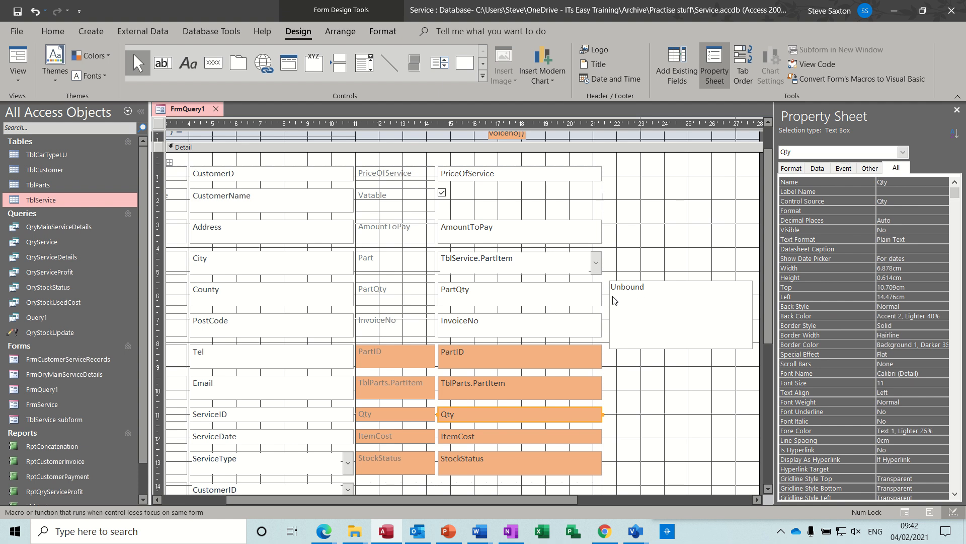
Step: Enter =iif([partqty]>[qty],"Not enough stock, order in","Stock OK") in the unbound text box beside PartQty
left_click(633, 289)
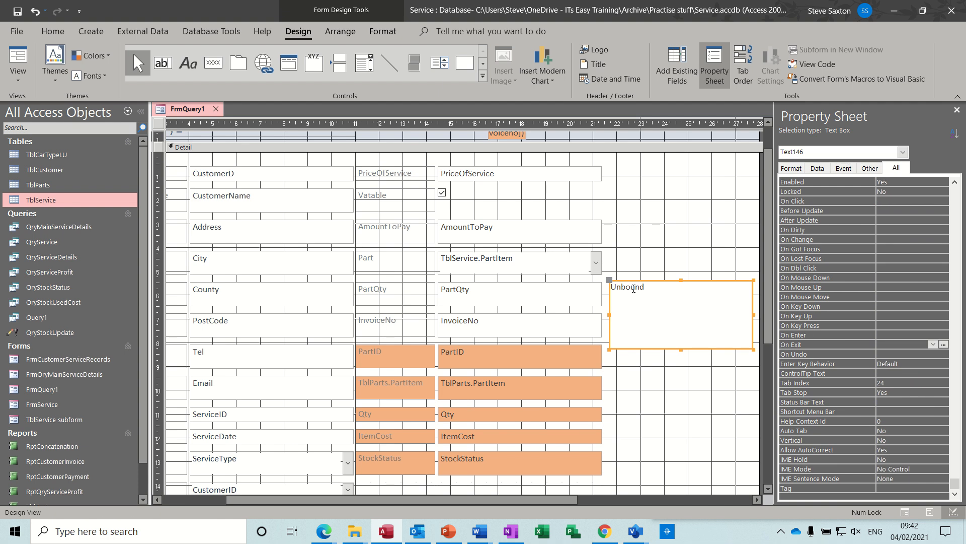
left_click(633, 289)
type("=ii")
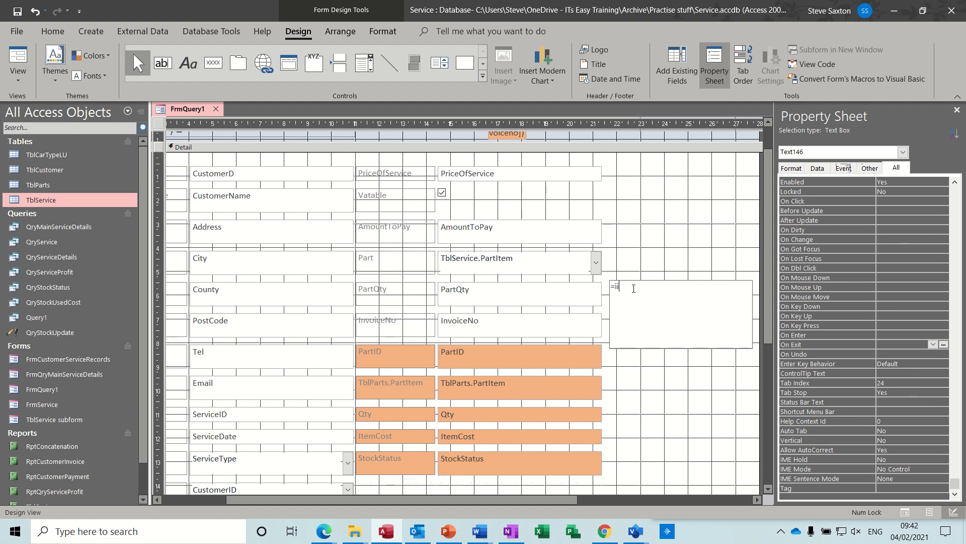
type("f([partqty]")
type(">[qty]")
type(",\"No")
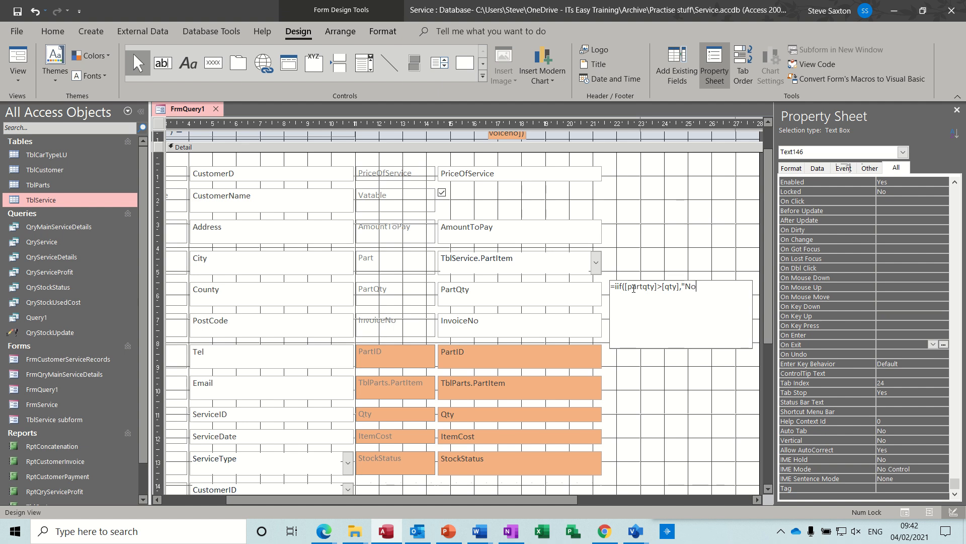
type("t enough stock, order i")
type("n\",\"S")
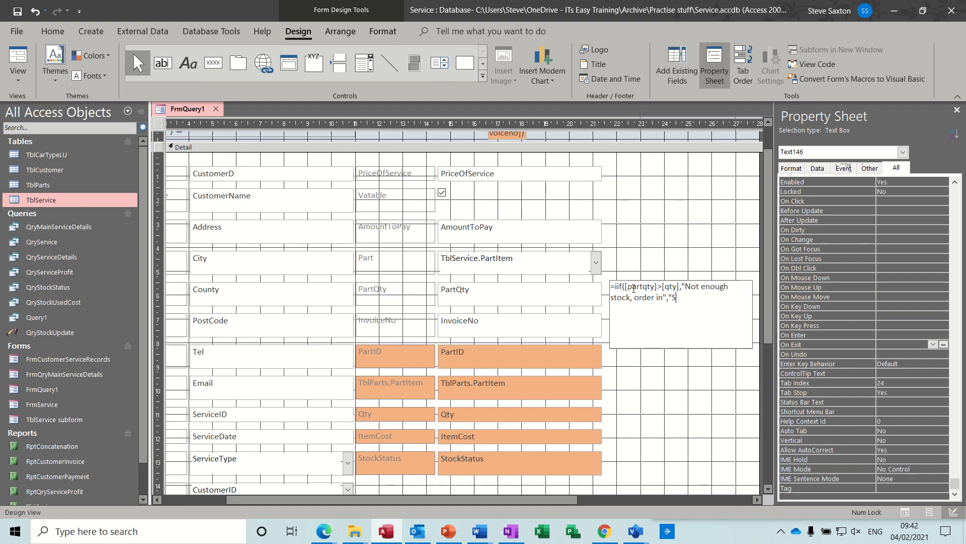
type("tock OK\"")
left_click(646, 368)
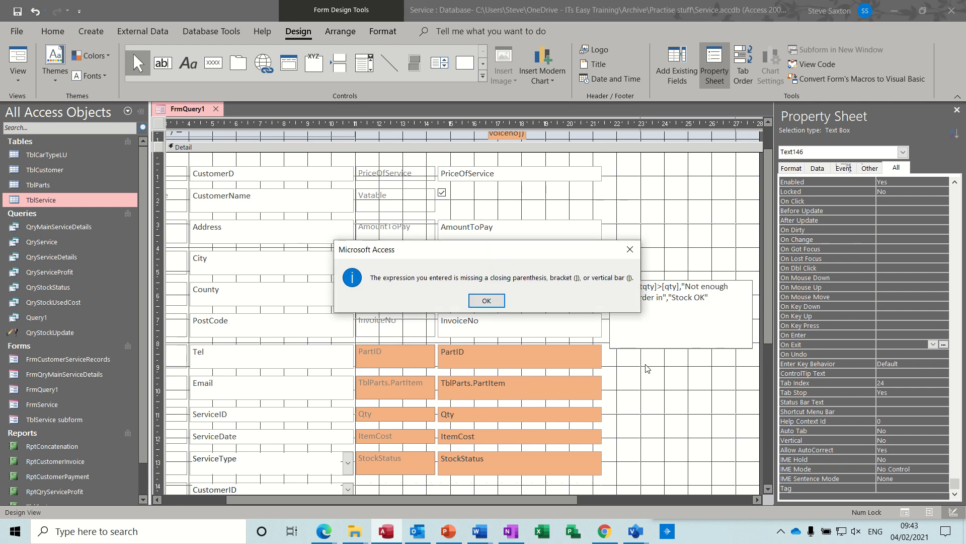
left_click(494, 305)
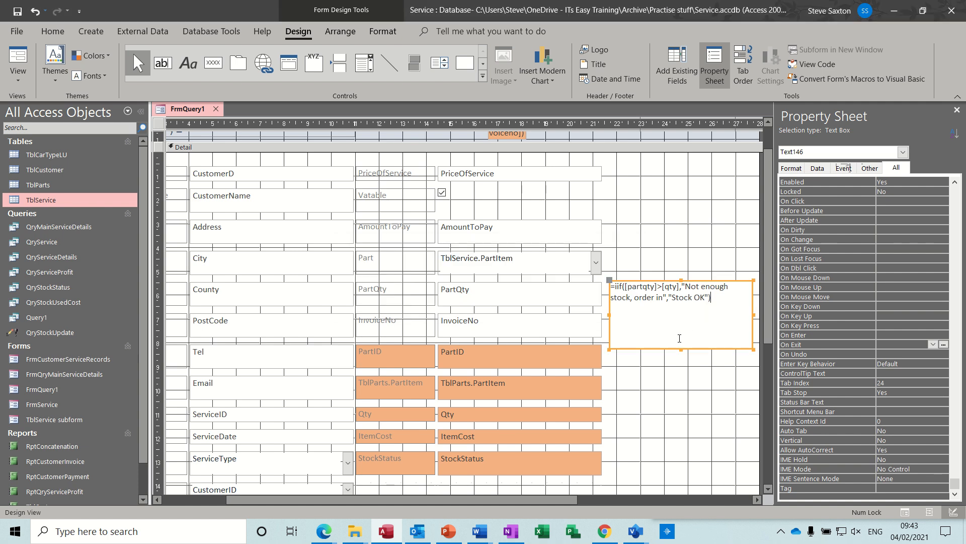
left_click(664, 375)
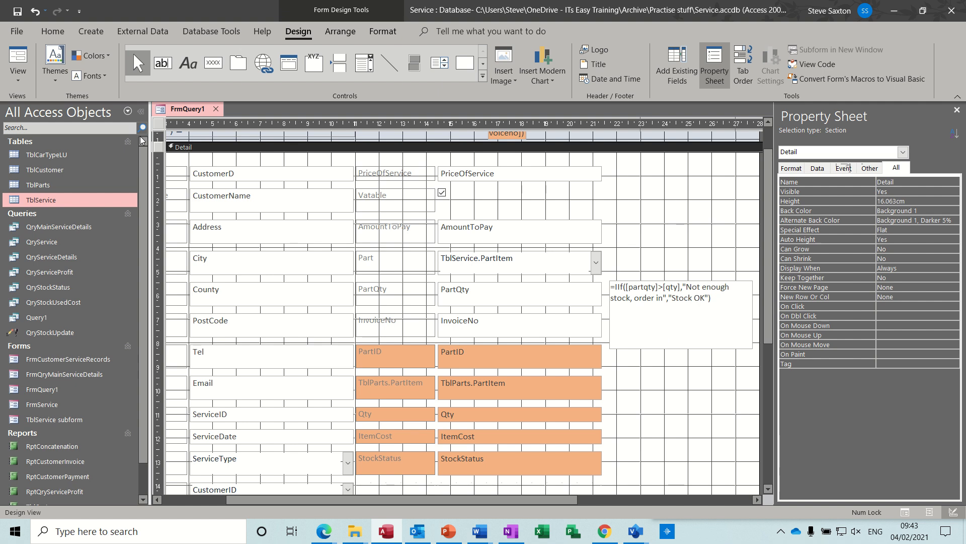
Step: In Form View, test the stock message by changing the first record's PartQty to 111 and back to 1
left_click(20, 60)
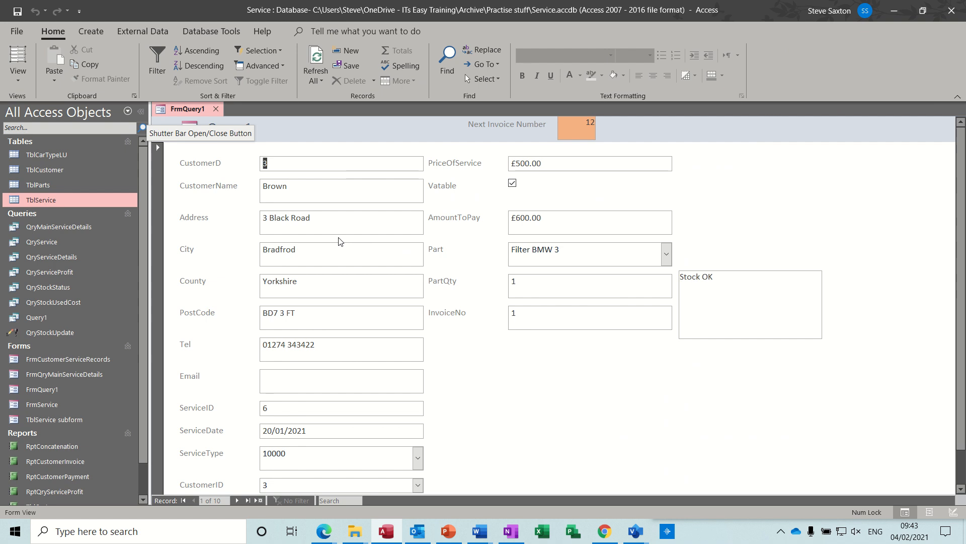
left_click(520, 281)
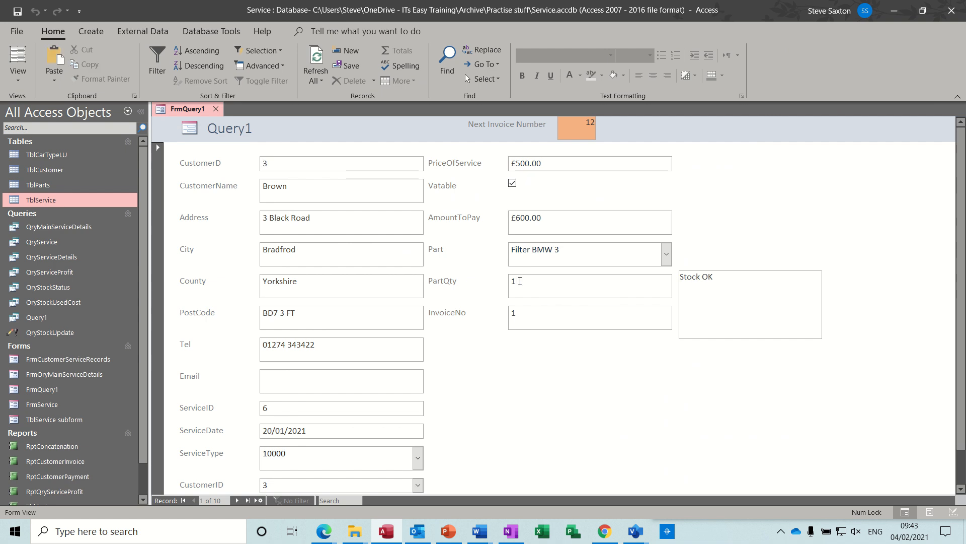
type("1")
key("Tab")
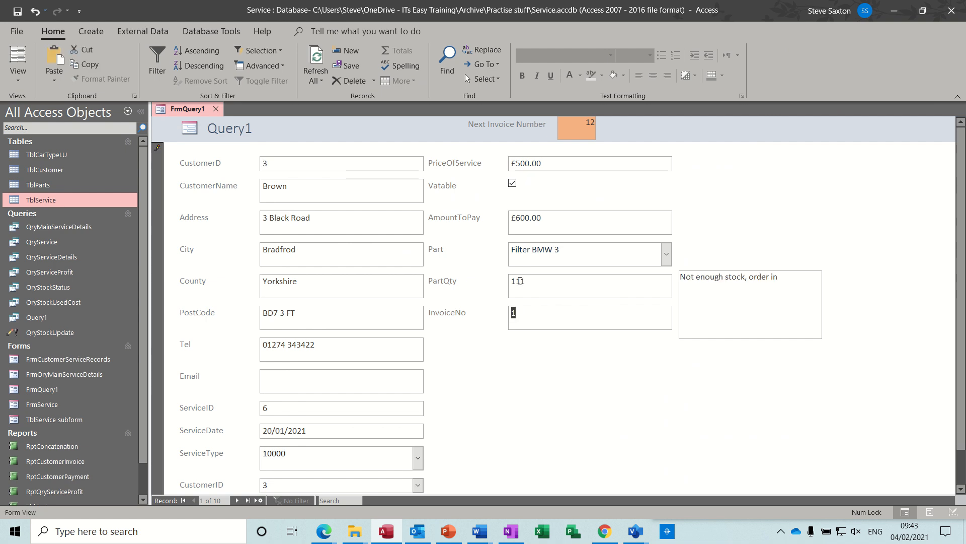
left_click(527, 281)
type("1")
key("BackSpace")
left_click(543, 316)
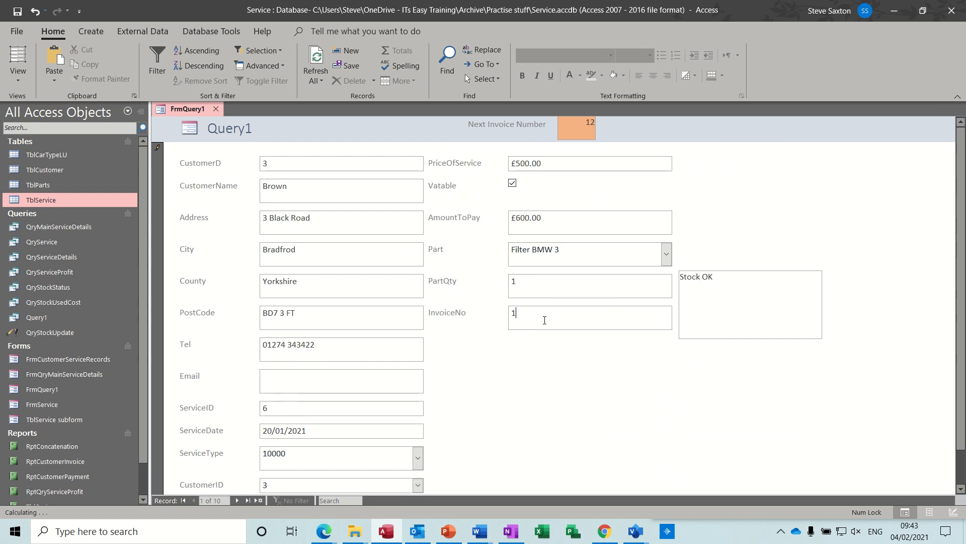
Step: Switch the form to Design View and try to remove the layout from the Detail controls
left_click(18, 78)
left_click(43, 167)
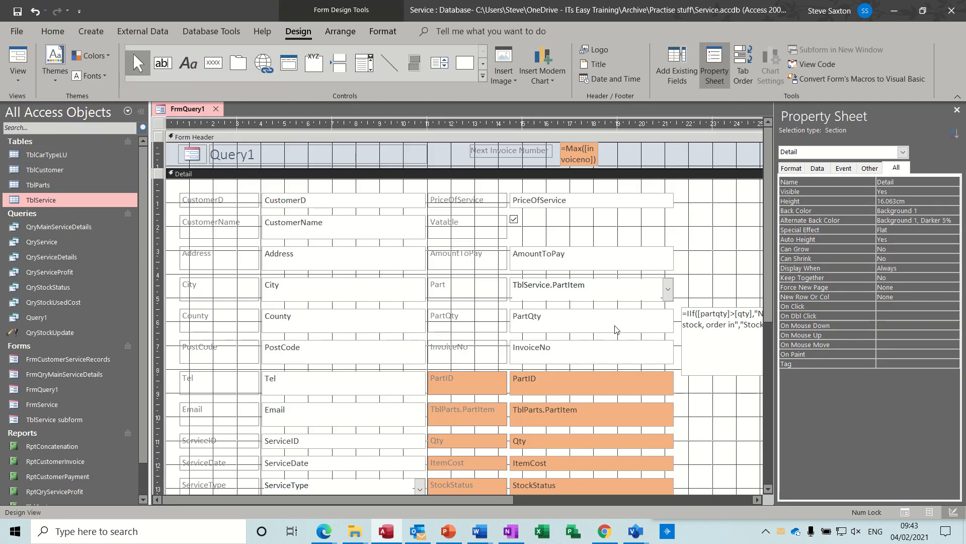
left_click(535, 331)
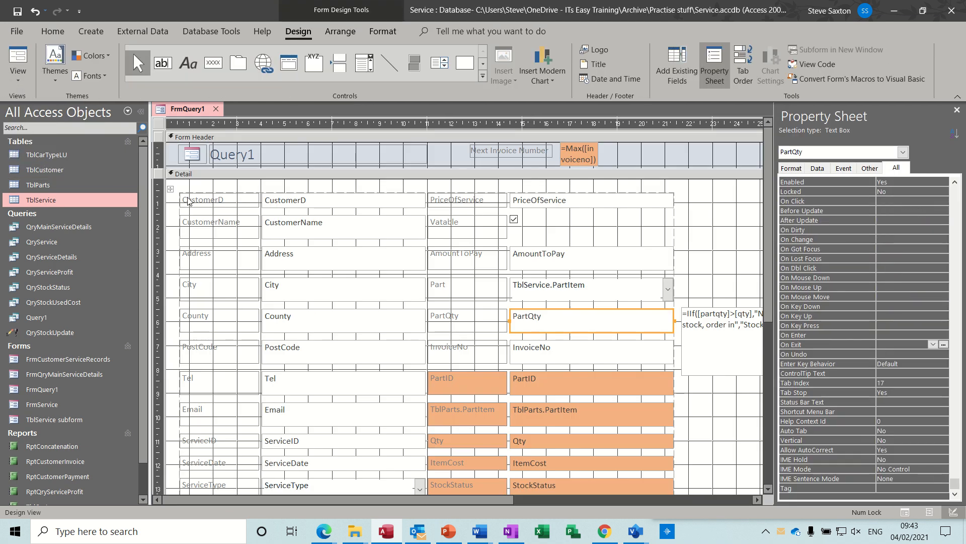
left_click(171, 189)
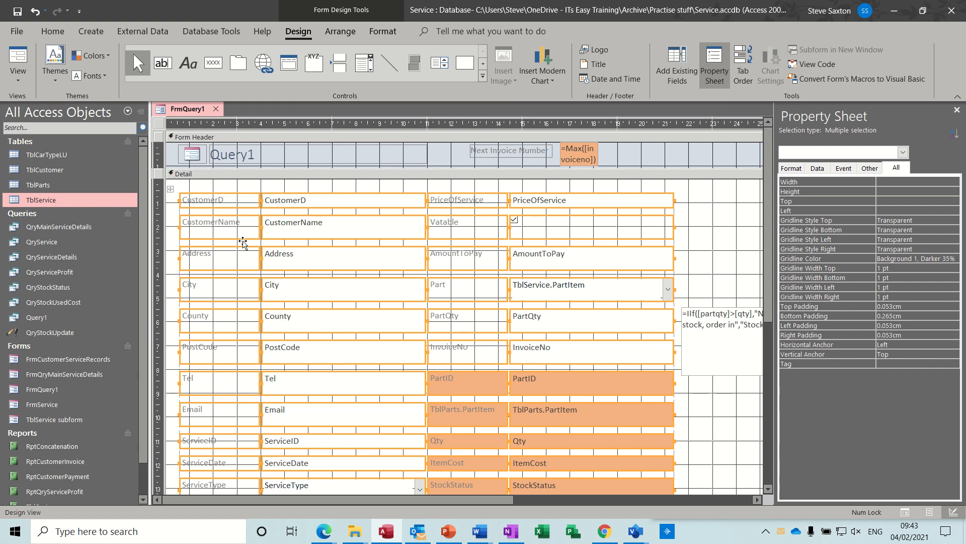
left_click(341, 31)
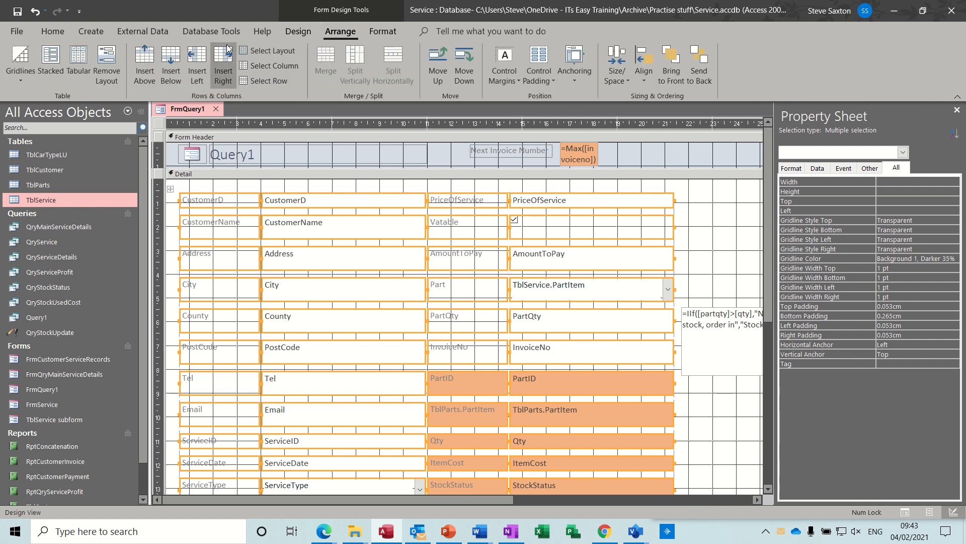
left_click(106, 57)
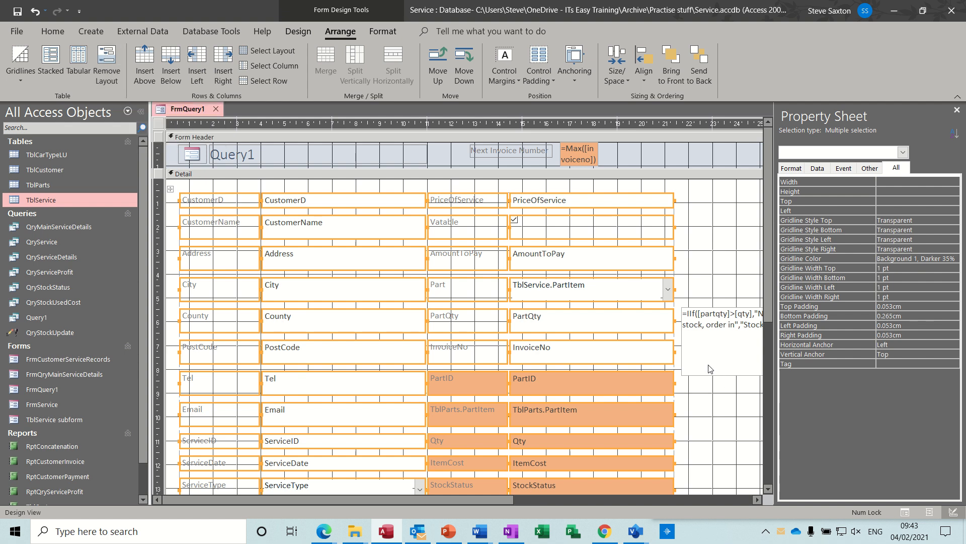
Step: Shorten the stock message text box to about the height of the PartQty field and fill it with orange
left_click(716, 367)
left_click_drag(751, 376, 750, 335)
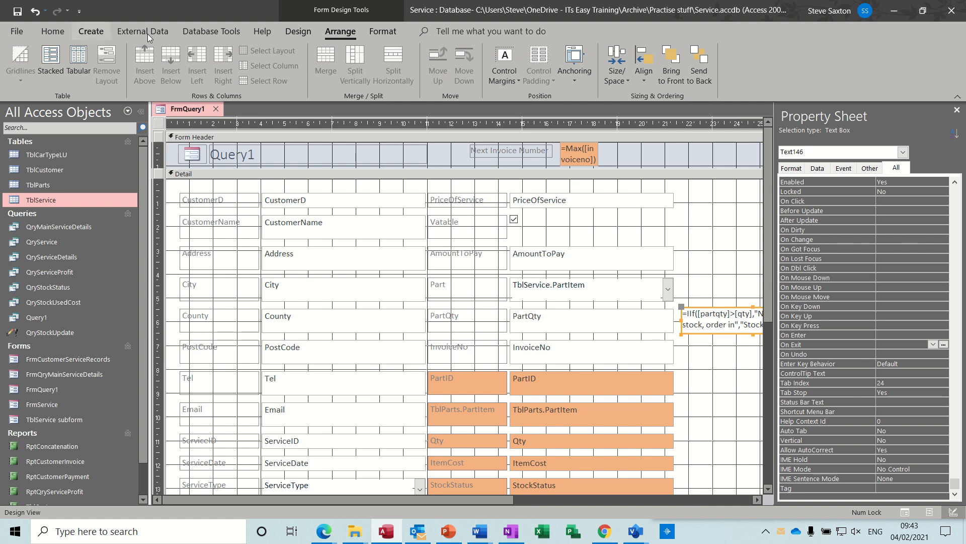
left_click(375, 34)
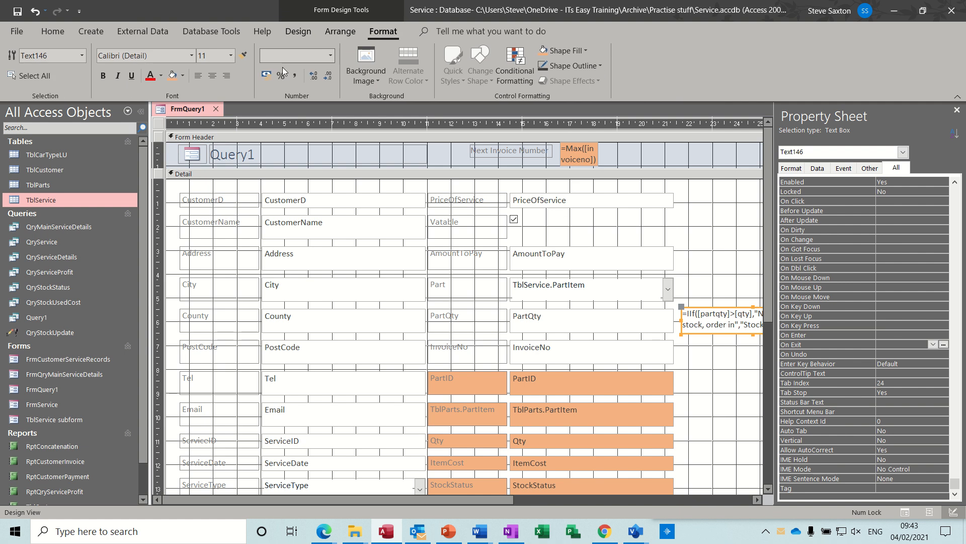
left_click(173, 77)
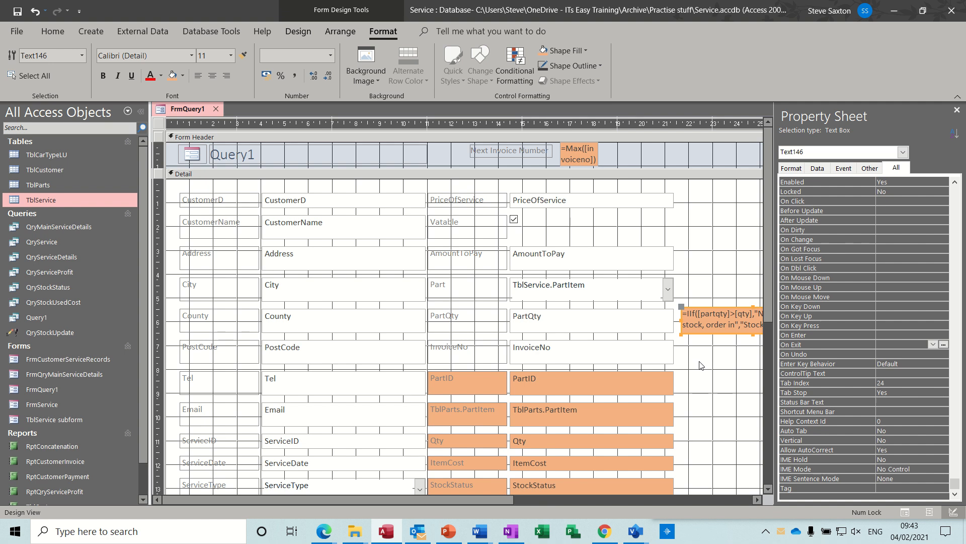
Step: Assign the McrStockUpdate macro to the InvoiceNo field's On Exit event and save the form
left_click(625, 351)
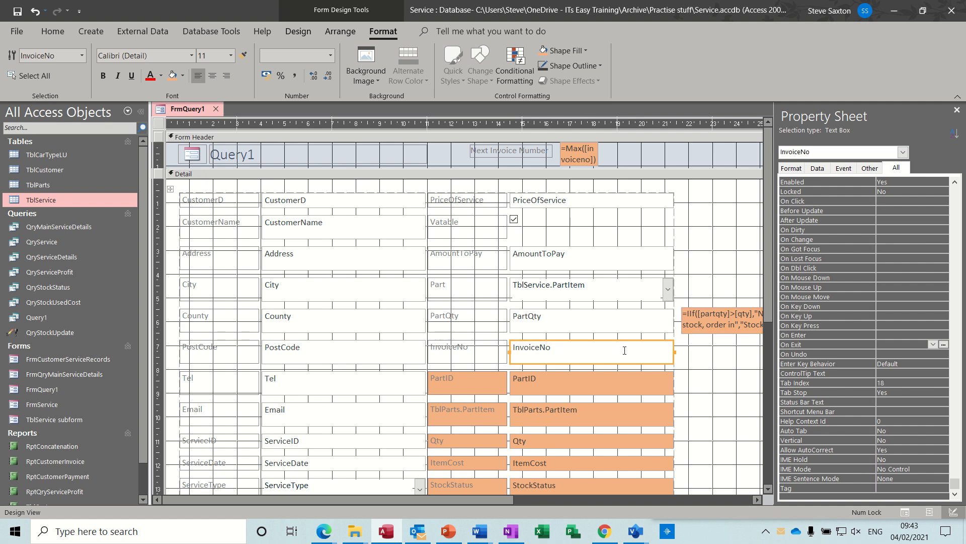
left_click(842, 169)
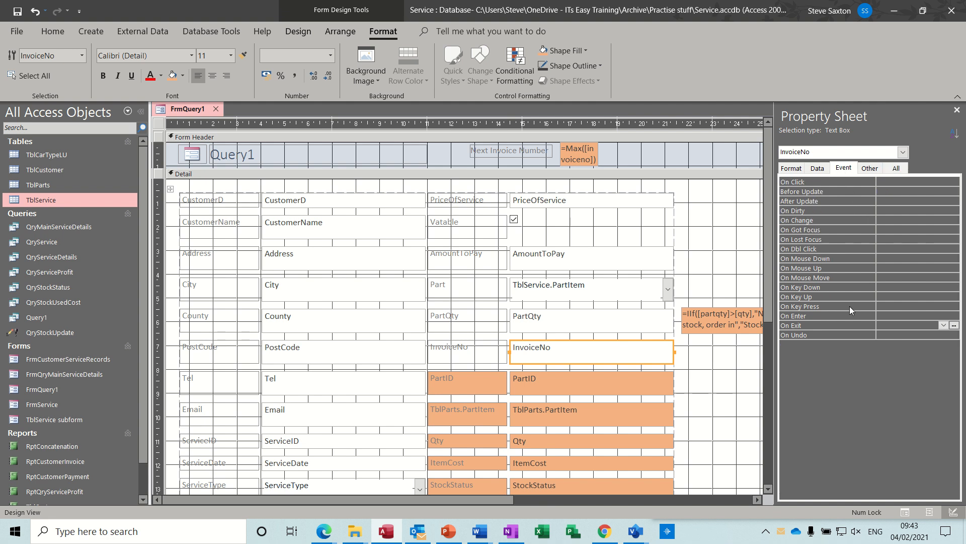
left_click(944, 325)
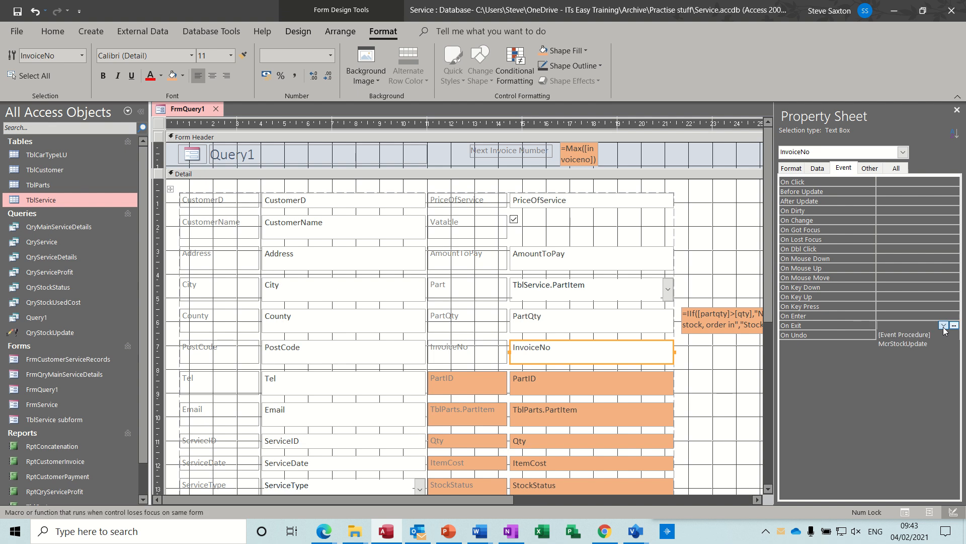
left_click(921, 345)
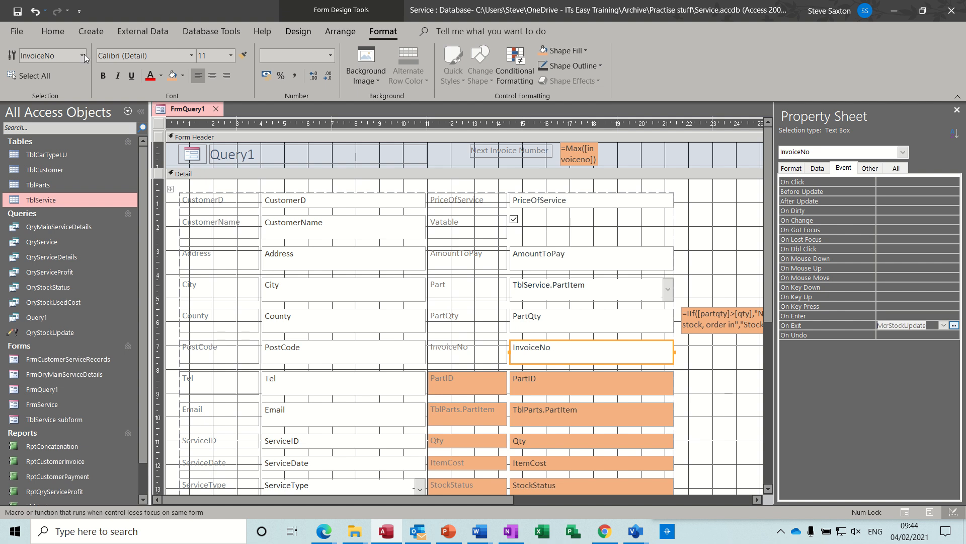
left_click(18, 12)
Step: Switch to Form View and start a new blank record
left_click(298, 32)
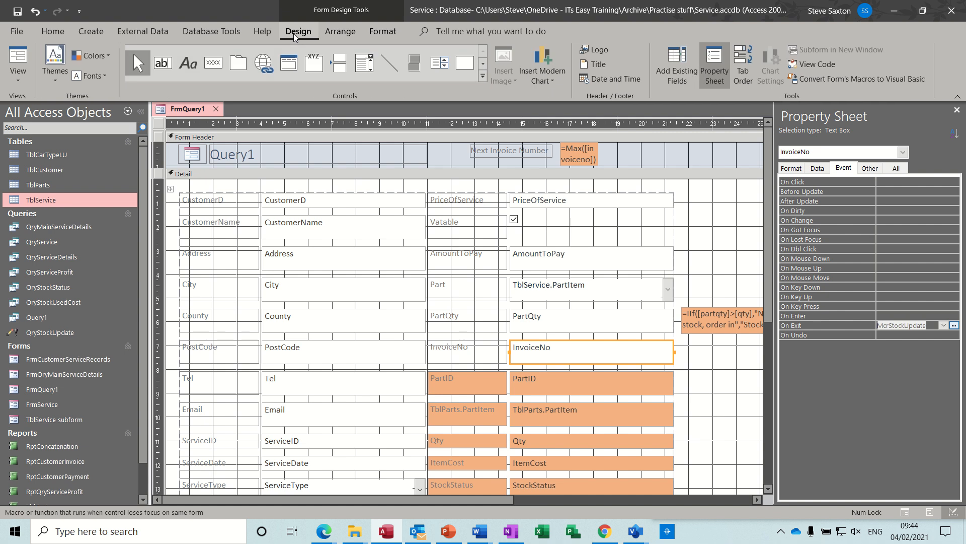
left_click(22, 58)
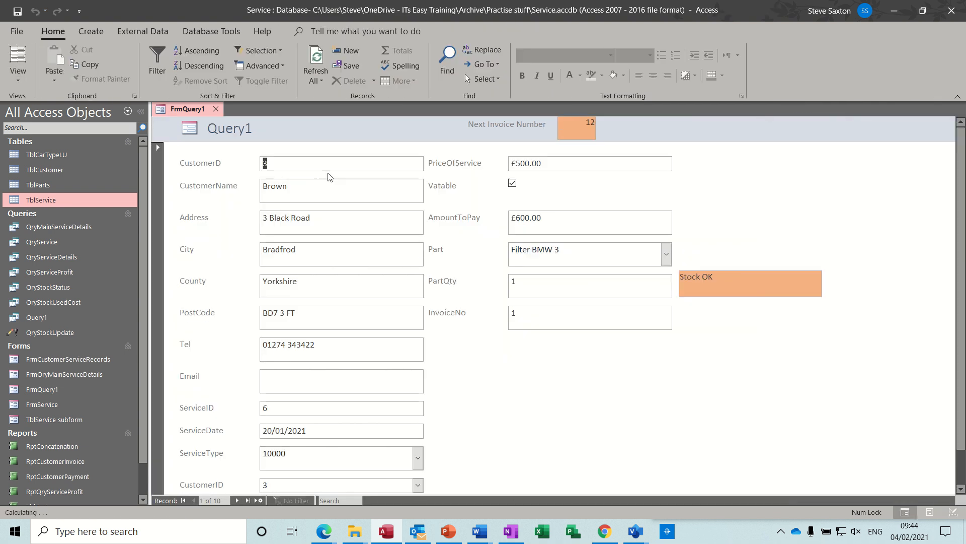
left_click(537, 288)
left_click(258, 500)
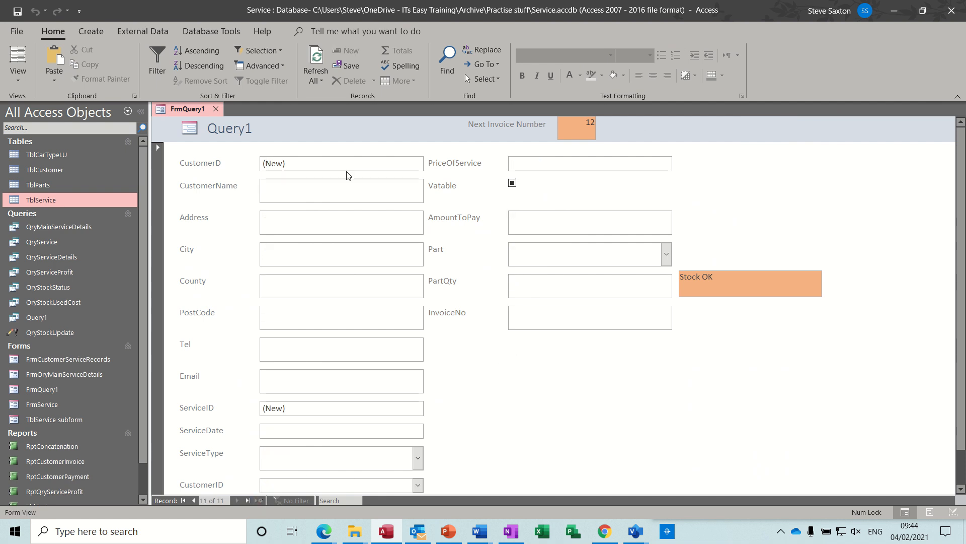
Step: Fill in the new customer's name, street address and city
left_click(331, 186)
type("Mrs ")
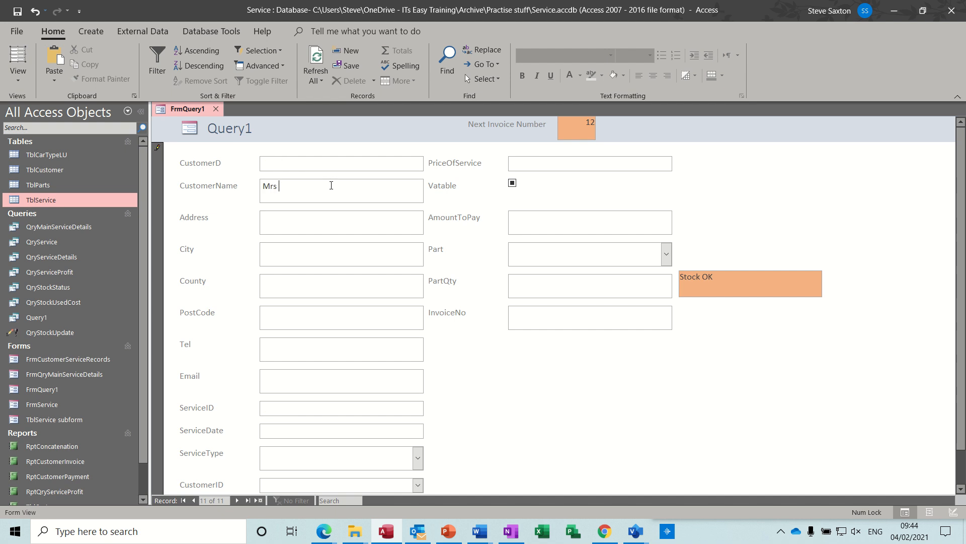
type("green")
key("Tab")
type("1 Red Re")
type("ad")
key("Tab")
type("Derby")
key("Tab")
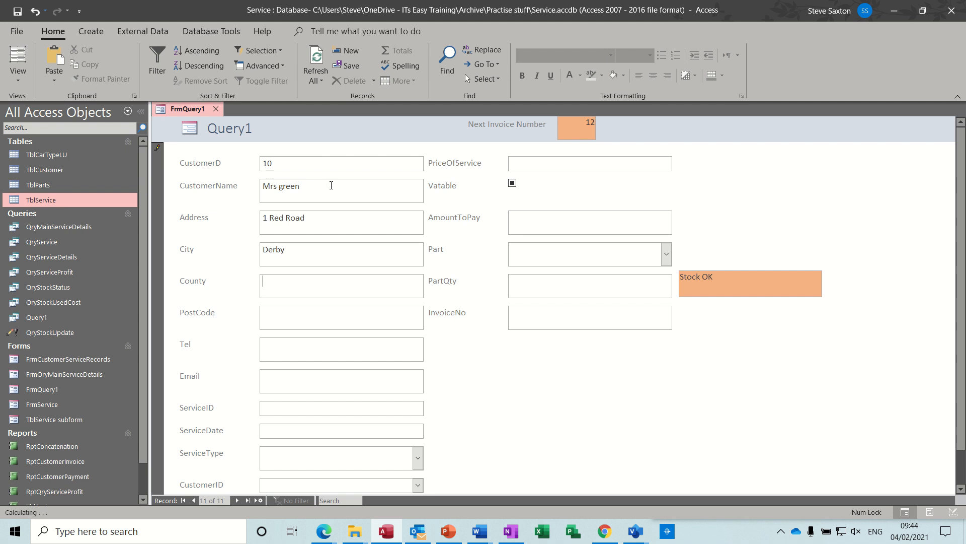
Step: Fill in the customer's county, starting with a capital letter, and the postcode
type("derbyshire")
double_click(271, 284)
type("Derbyshire")
left_click(272, 315)
type("DE2 2RT")
Step: Set ServiceDate to today's date, 04/02/2021, ServiceType to 10000 and CarType to BMW 3
left_click(272, 429)
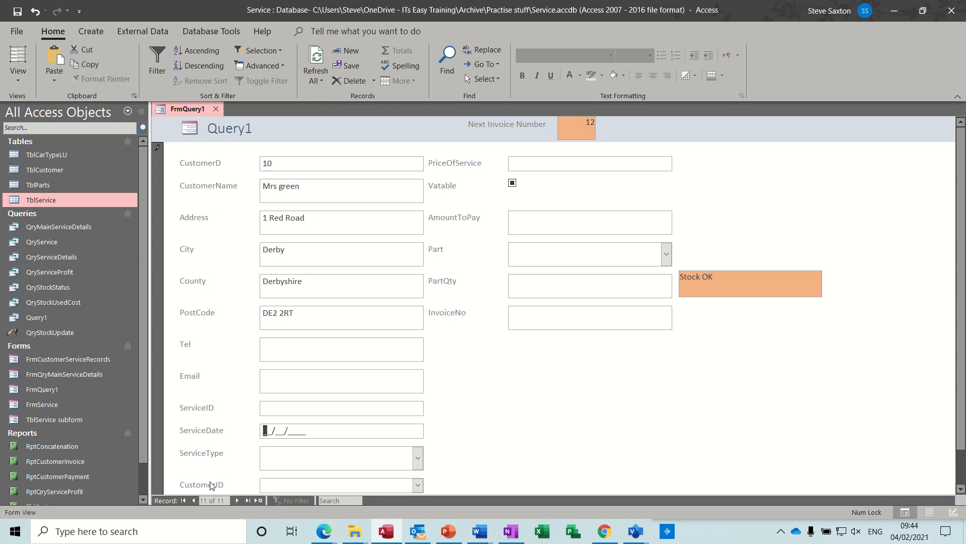
key("ctrl+semicolon")
left_click(376, 458)
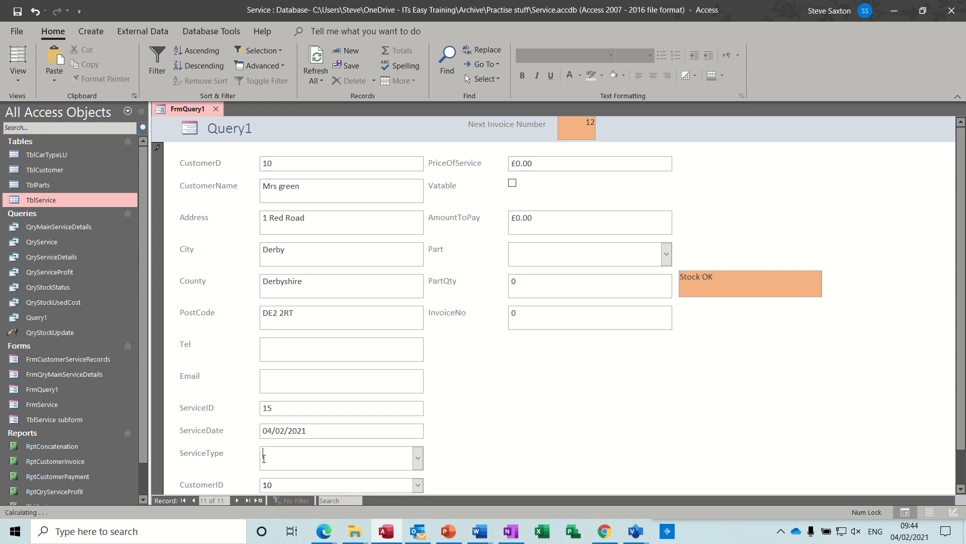
left_click(417, 458)
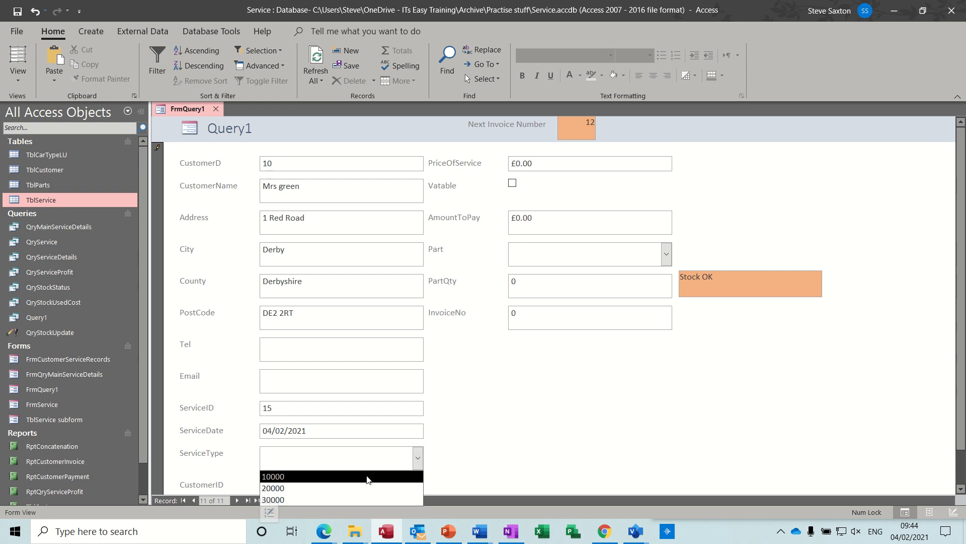
left_click(368, 479)
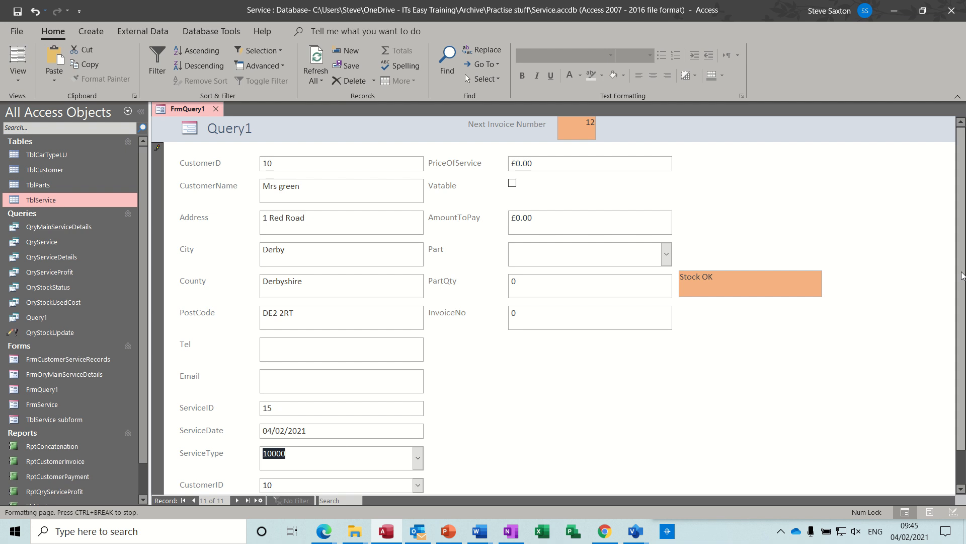
scroll(962, 328, "down", 1)
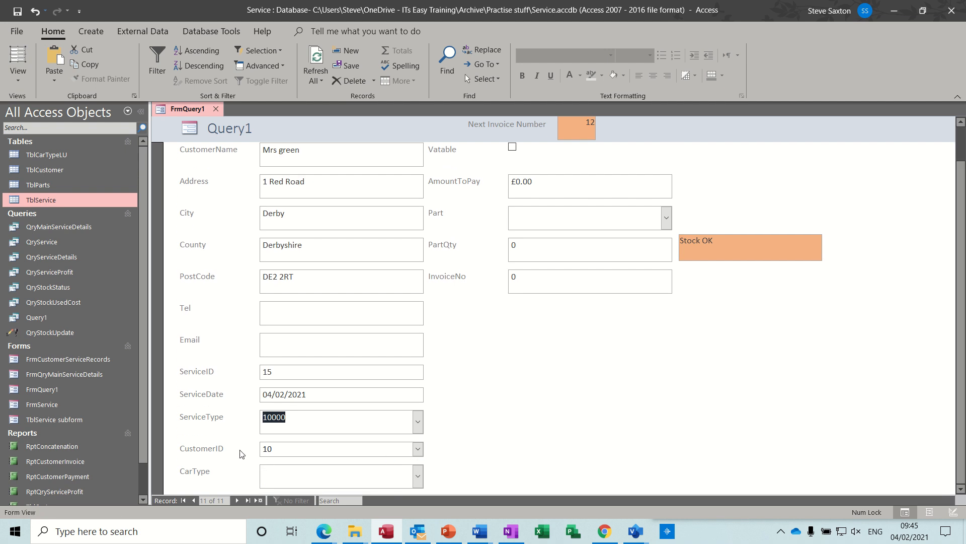
left_click(418, 476)
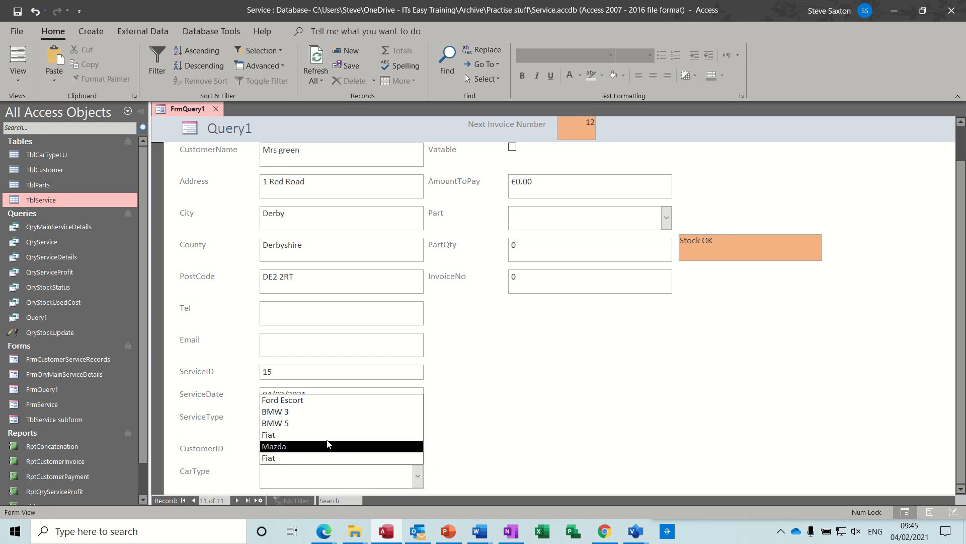
left_click(320, 412)
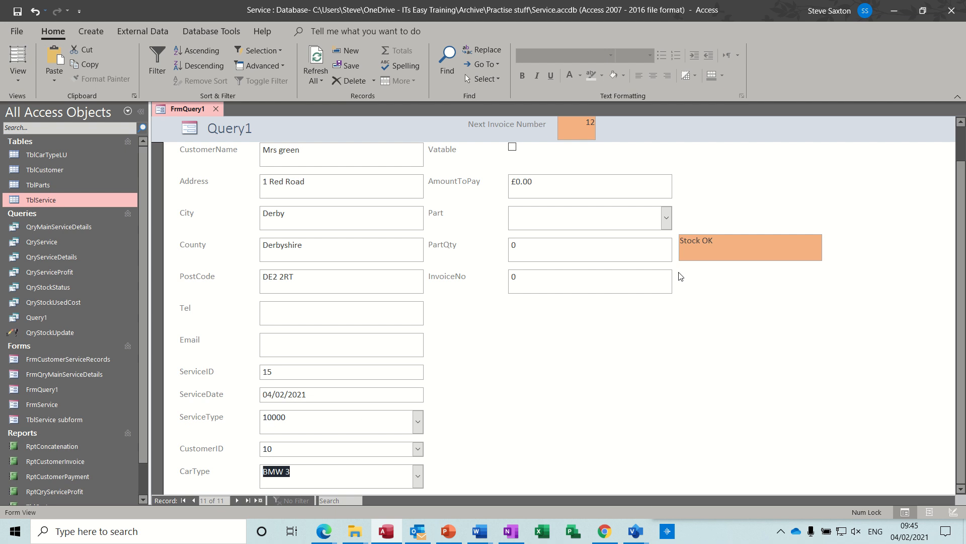
Step: Mark the service as Vatable and set PriceOfService to 500
left_click_drag(572, 187, 500, 184)
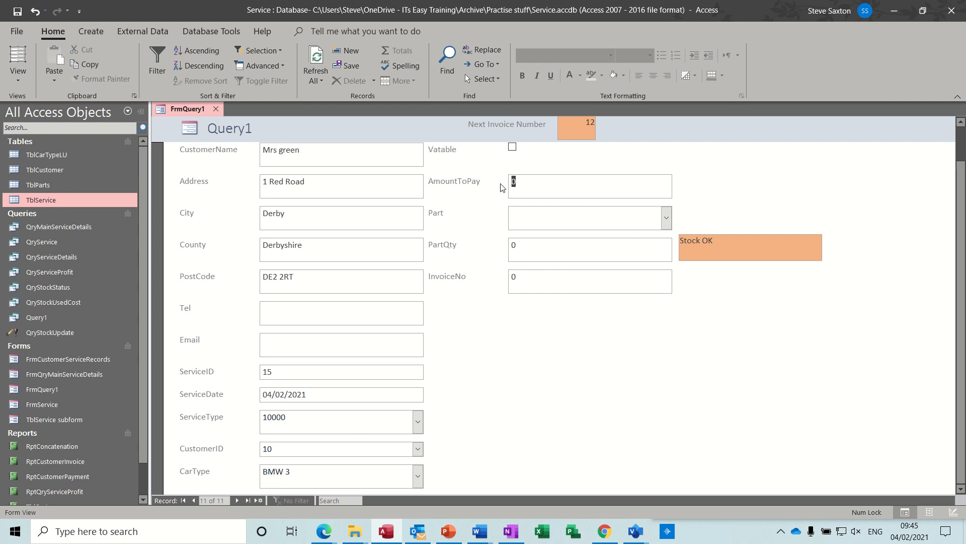
key("Delete")
left_click(513, 147)
left_click_drag(550, 183, 507, 183)
left_click_drag(961, 194, 960, 150)
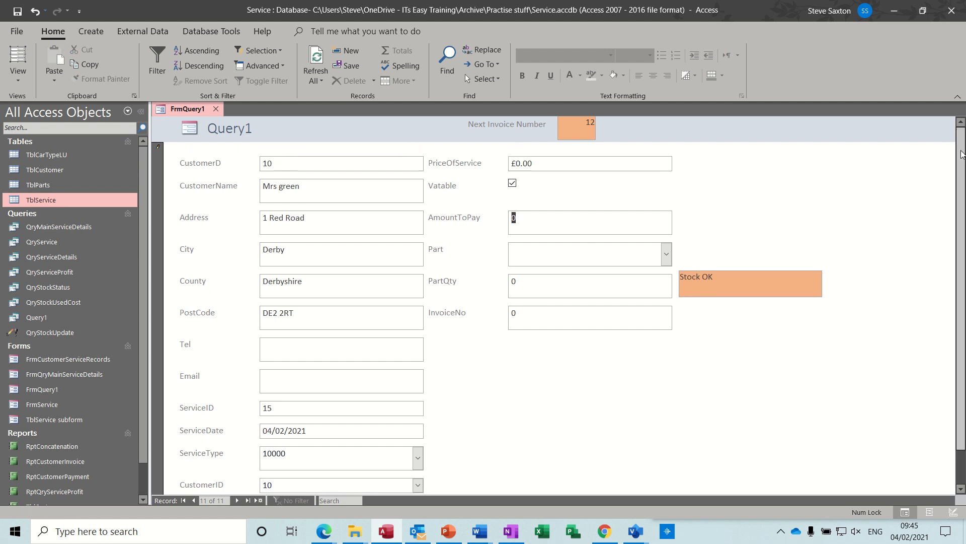
left_click(494, 162)
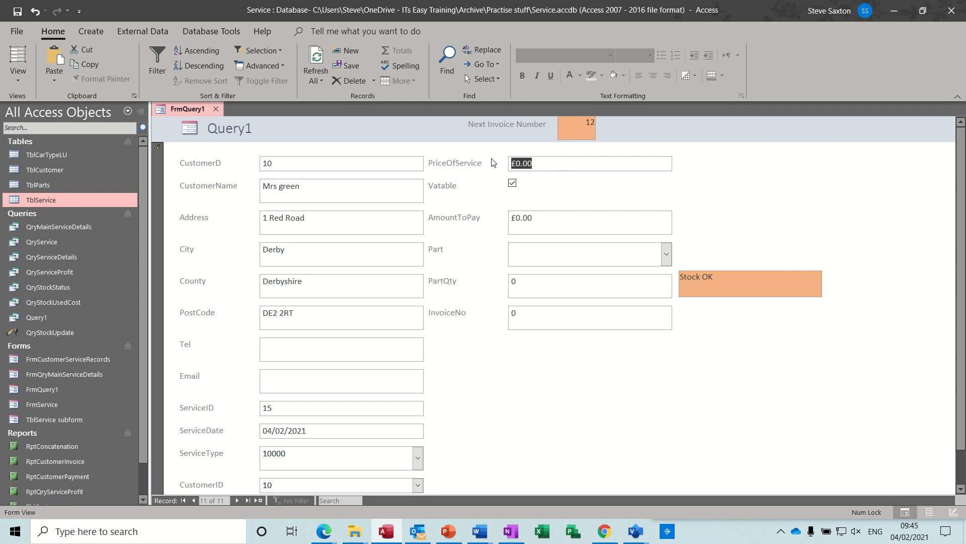
type("500")
Step: Choose the part Filter BMW 3 with PartQty 1 and enter 12 as the InvoiceNo
left_click(526, 254)
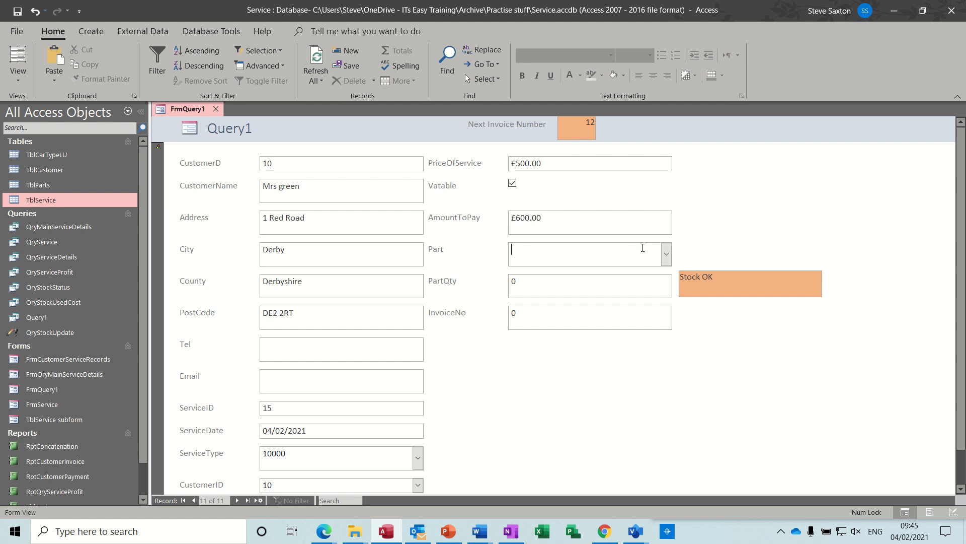
left_click(666, 254)
left_click(633, 272)
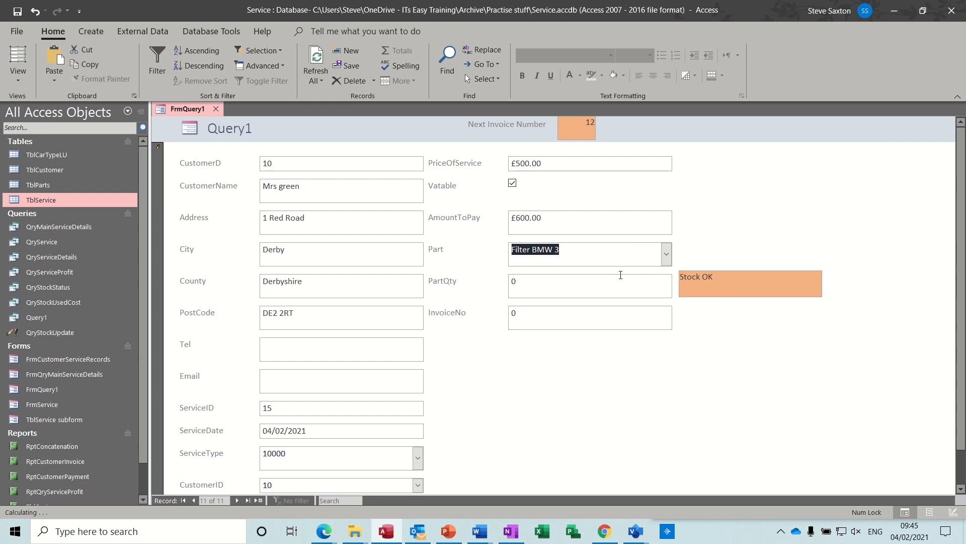
left_click_drag(551, 282, 499, 280)
type("1")
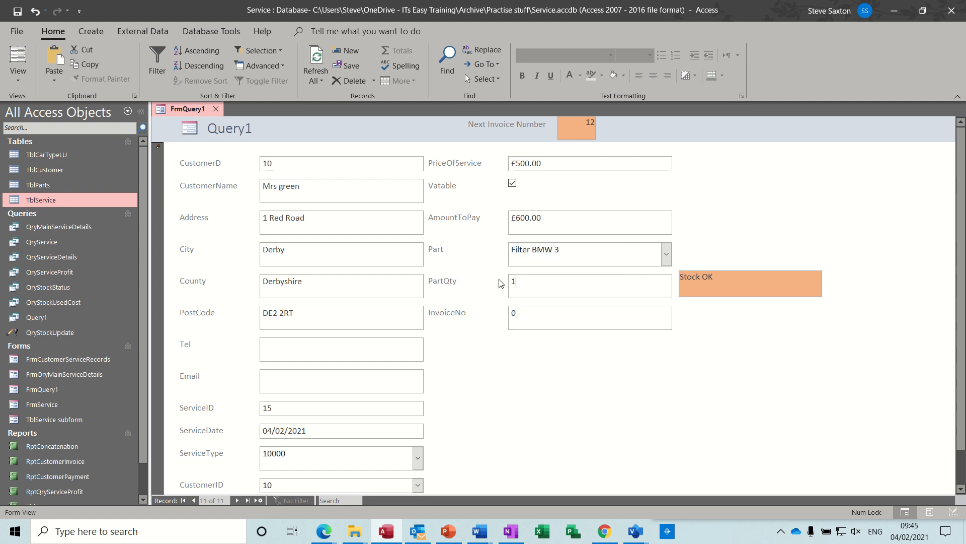
left_click(525, 312)
left_click_drag(521, 313, 505, 313)
type("12")
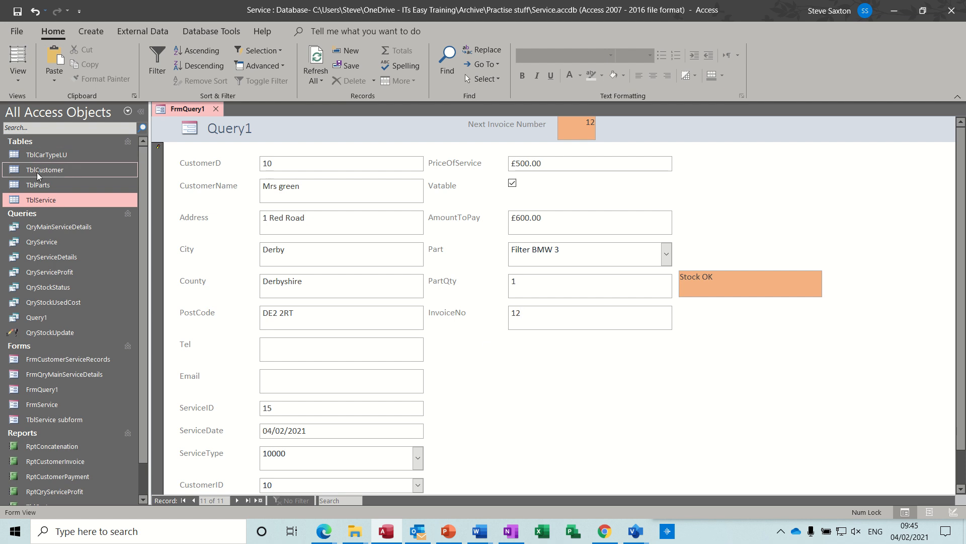
Step: Check the Filter BMW 3 stock quantity in TblParts and close the table
double_click(50, 185)
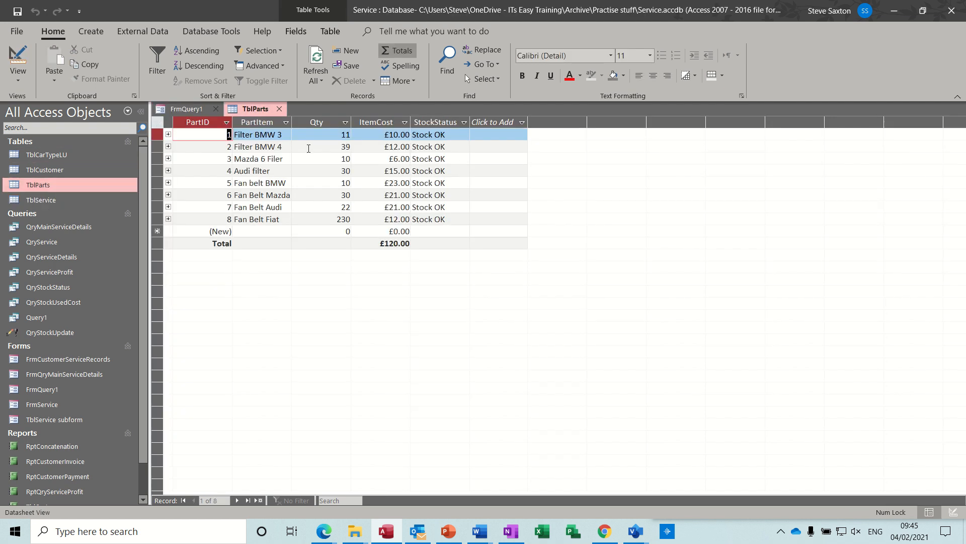
left_click(279, 110)
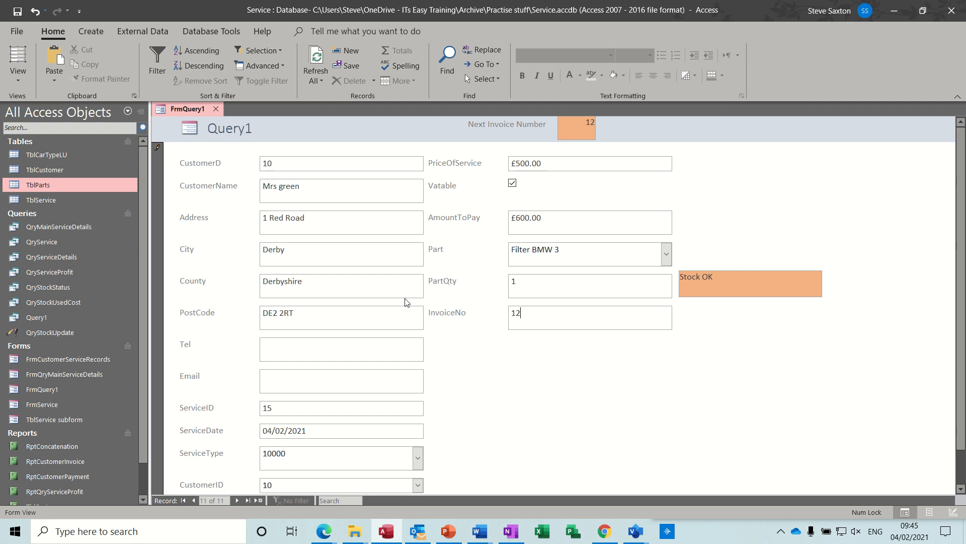
Step: Try to run the stock update by leaving the InvoiceNo field, accepting the update query and cancelling its PartQty parameter request
key("Return")
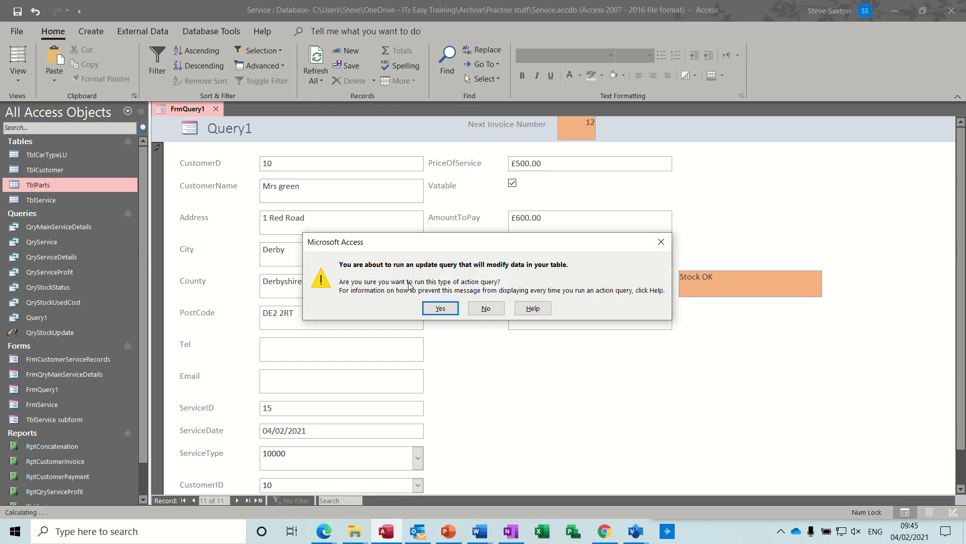
left_click(439, 308)
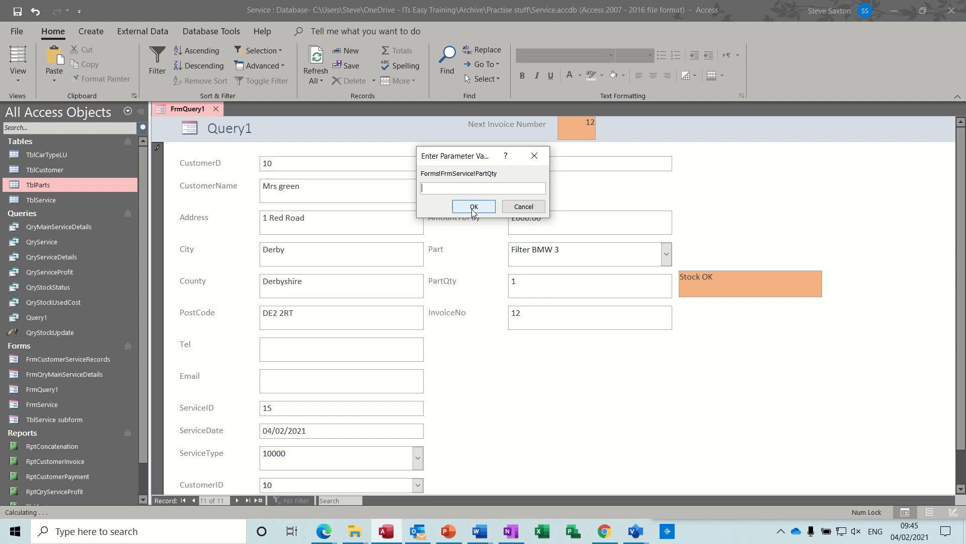
left_click(519, 212)
left_click(565, 158)
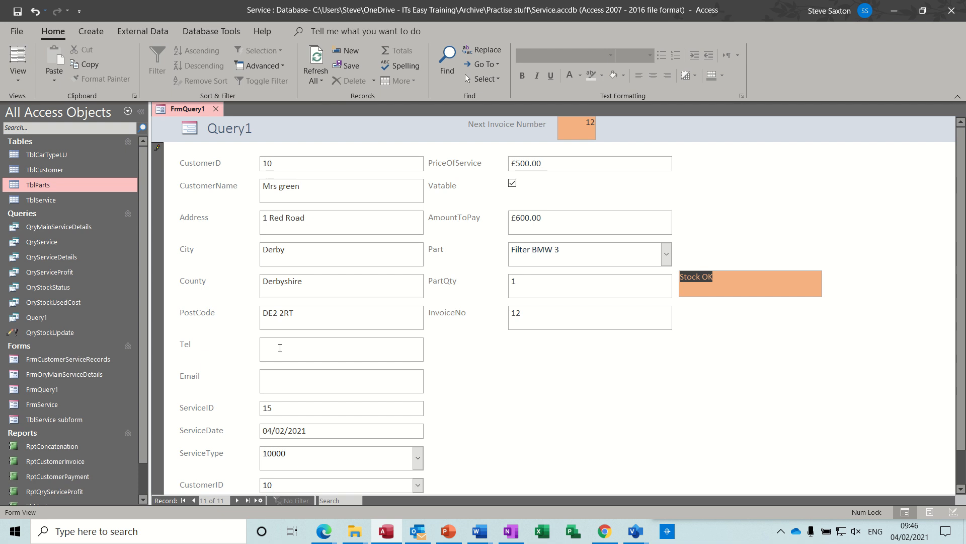
Step: Examine the full Qty update expression and PartID criteria in the design of QryStockUpdate, widening its columns, and close the query
right_click(75, 333)
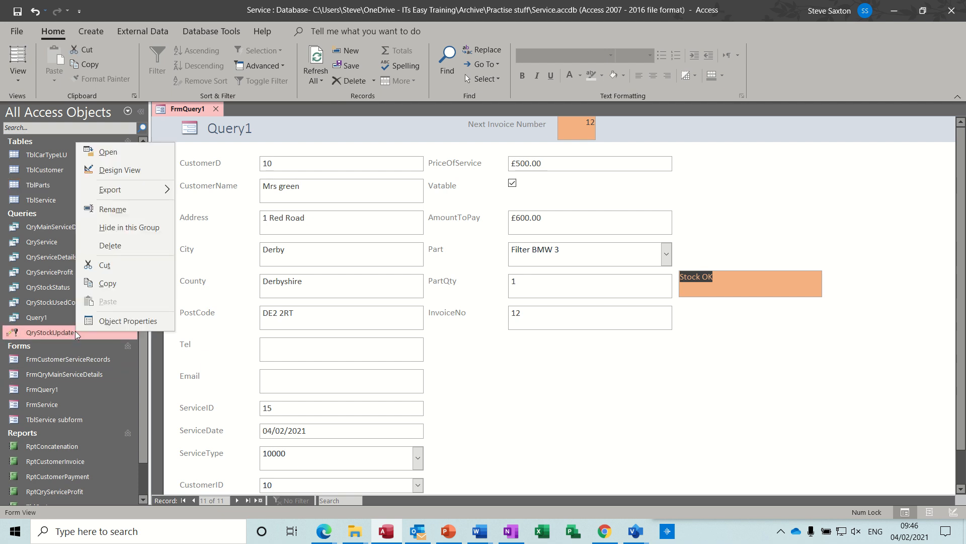
left_click(115, 171)
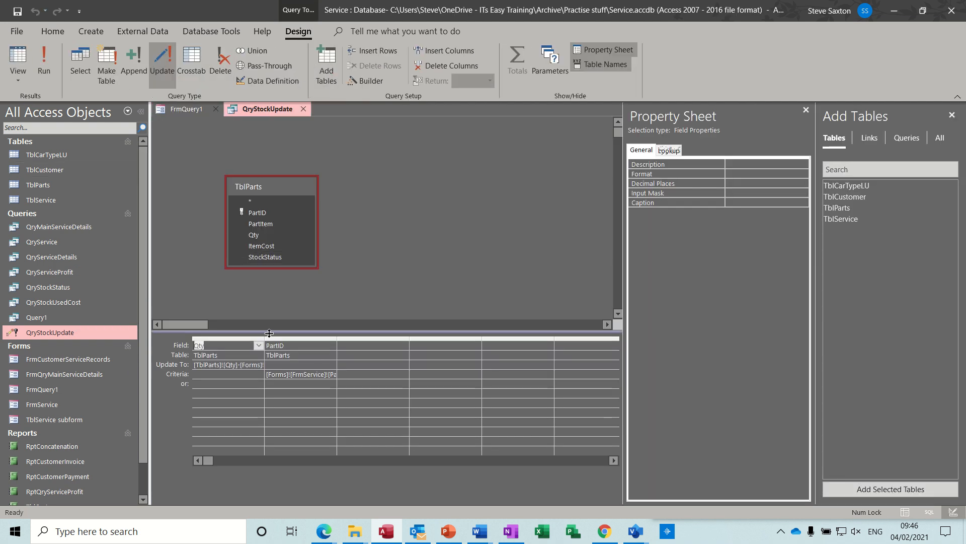
left_click_drag(265, 338, 310, 338)
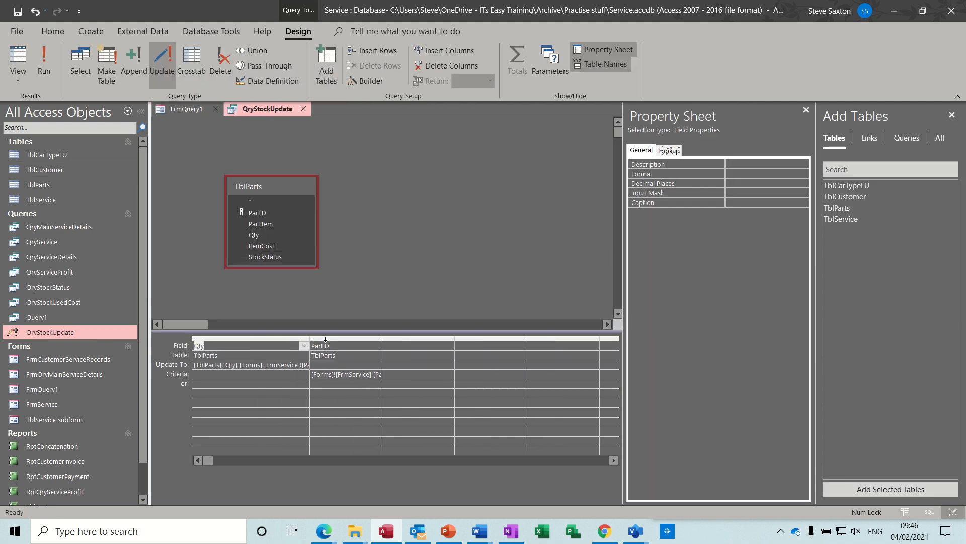
left_click_drag(382, 337, 458, 337)
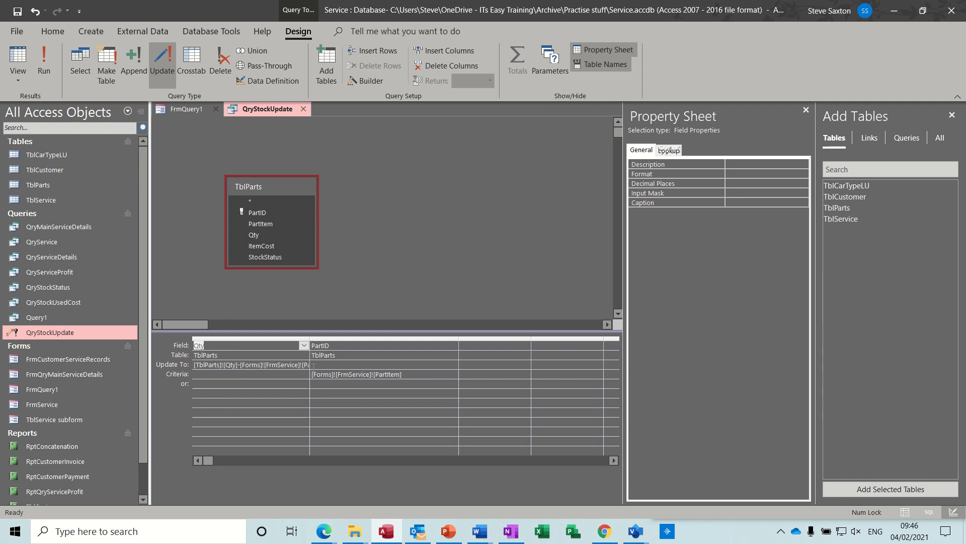
left_click_drag(311, 337, 377, 337)
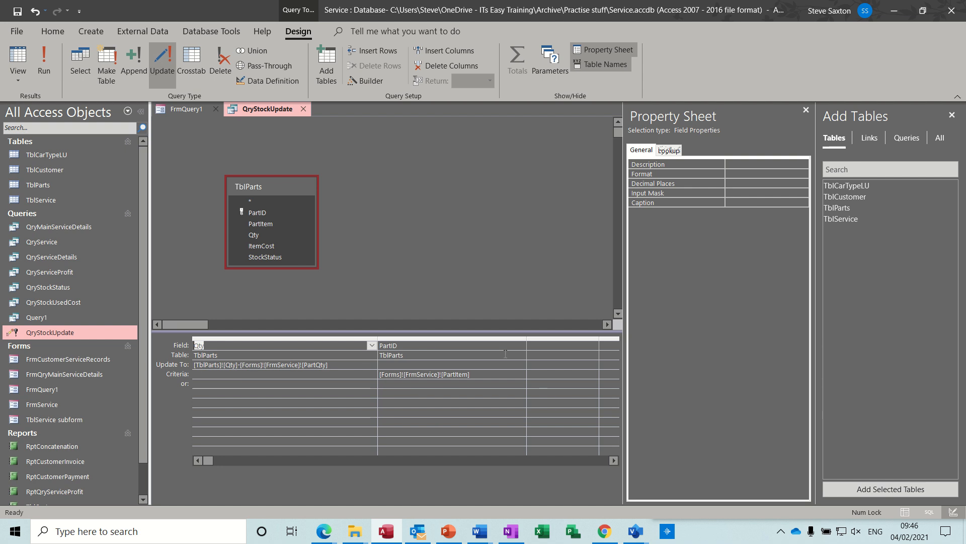
left_click(303, 109)
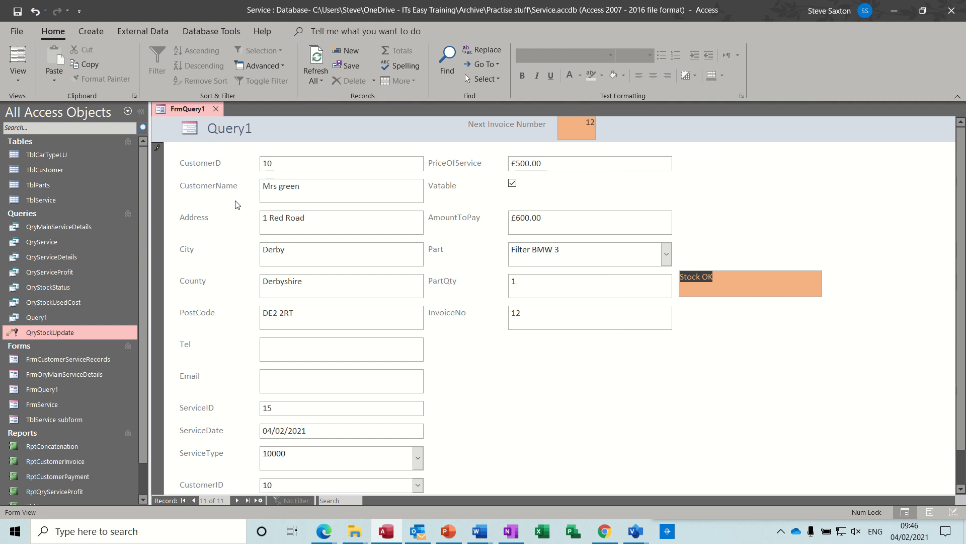
Step: Remove the McrStockUpdate macro from the InvoiceNo text box's On Exit event in the design of FrmQuery1
left_click(18, 75)
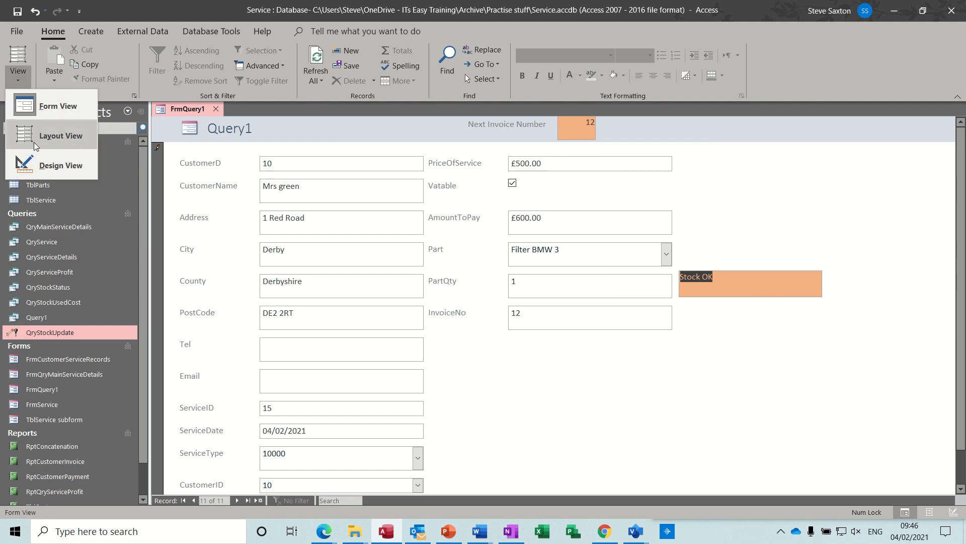
left_click(43, 166)
left_click(910, 326)
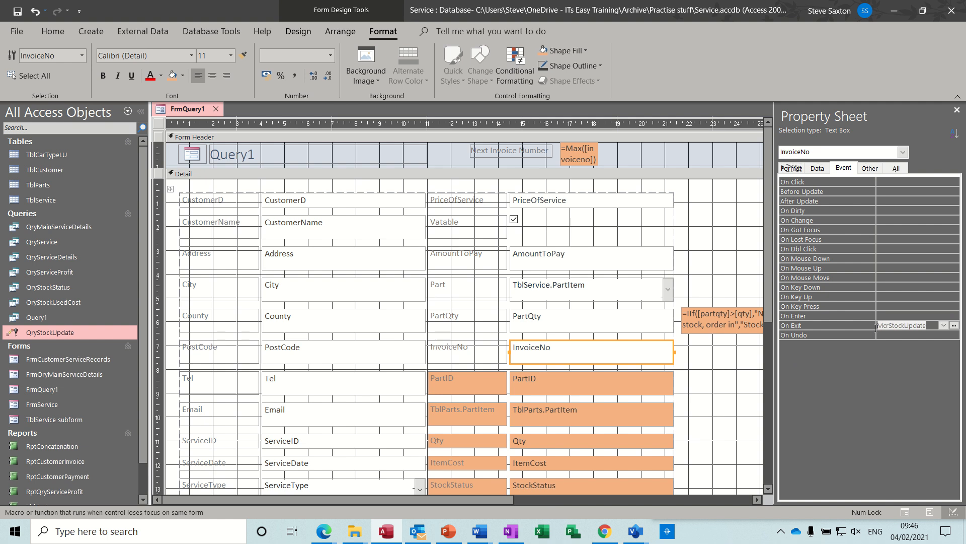
key("Delete")
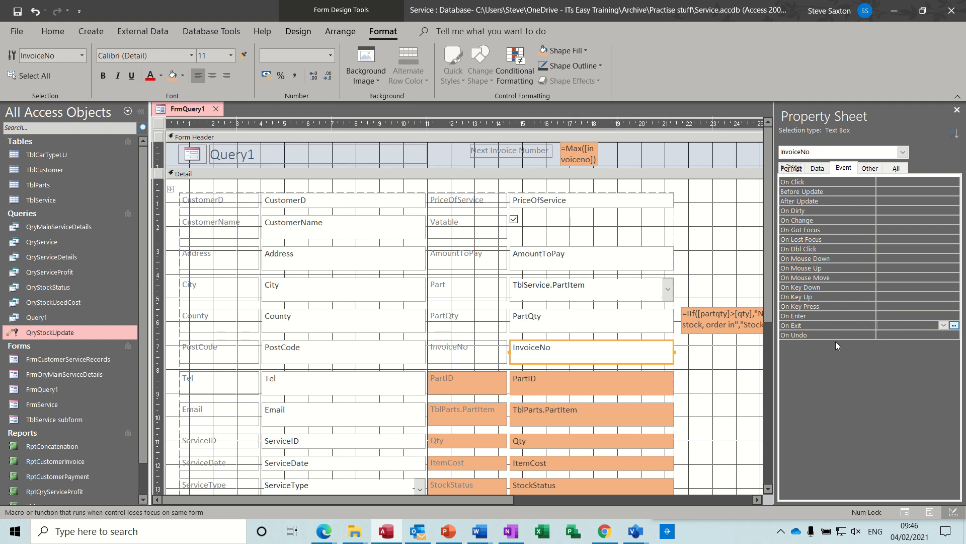
Step: Give the ServiceID text box and its label the orange background fill and return FrmQuery1 to Form View
left_click(328, 441)
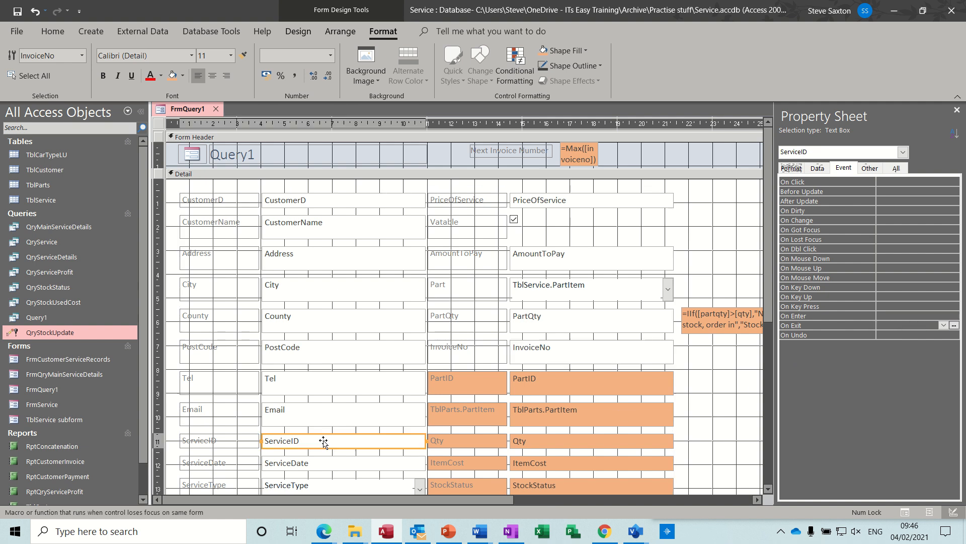
left_click(172, 76)
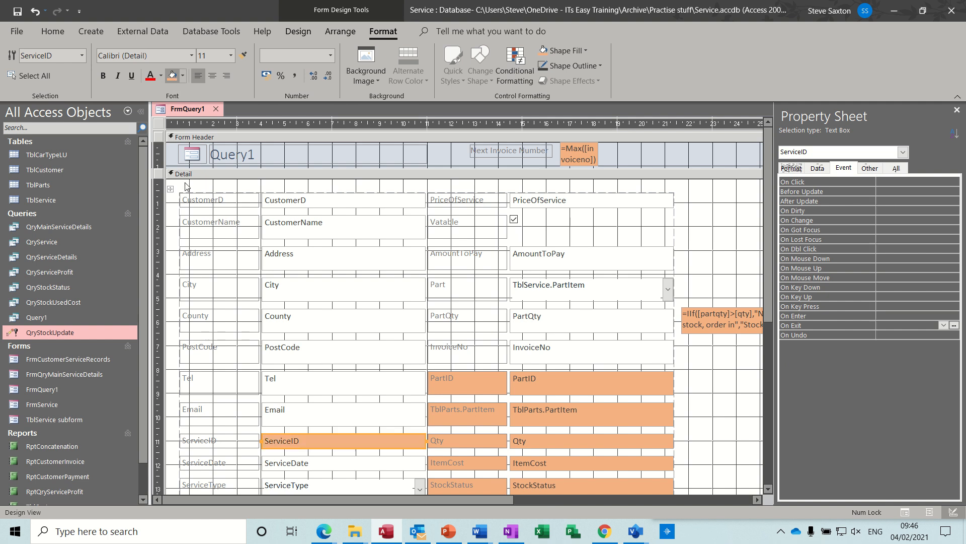
left_click(236, 440)
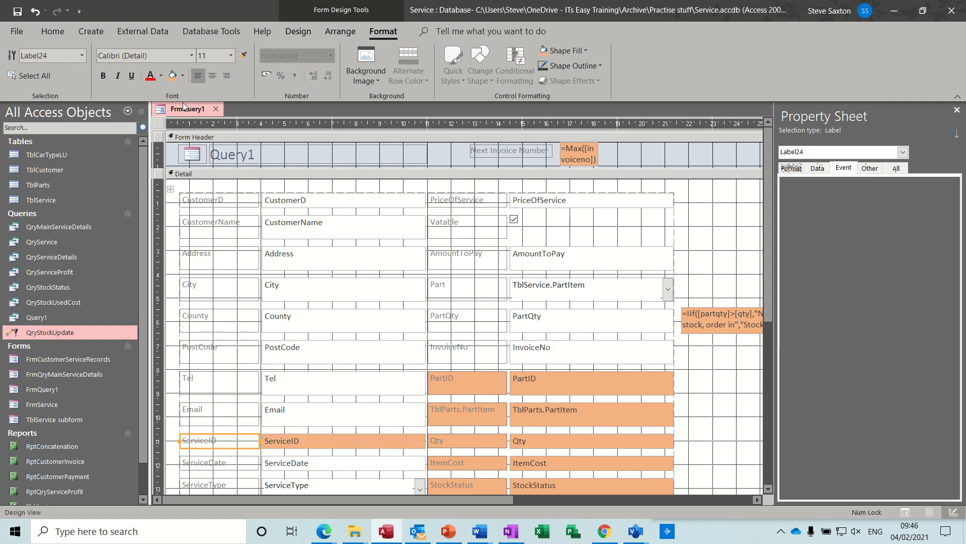
left_click(173, 75)
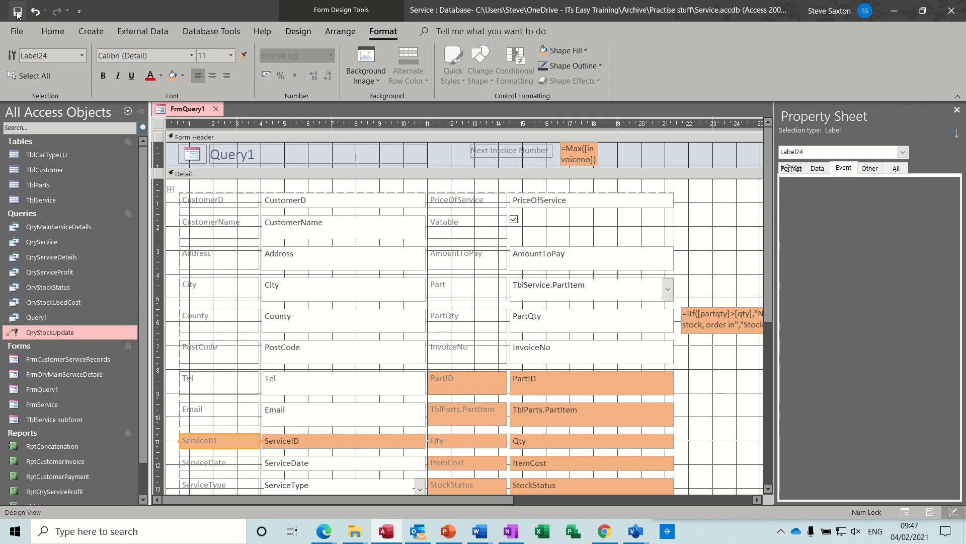
left_click(307, 37)
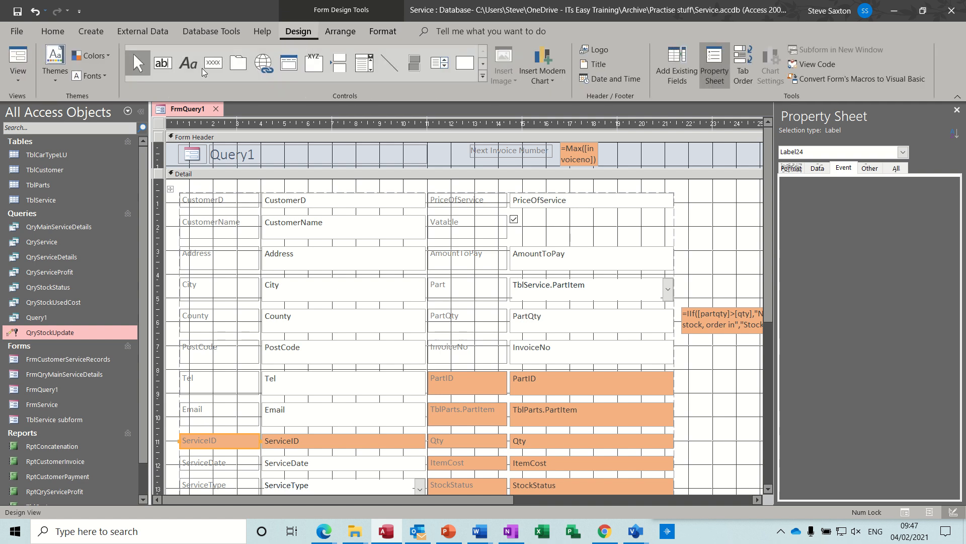
left_click(19, 55)
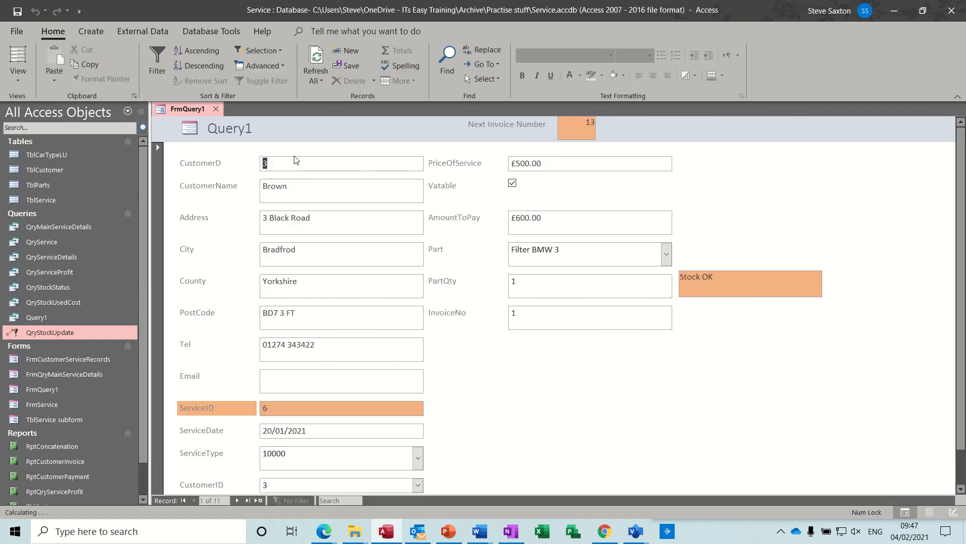